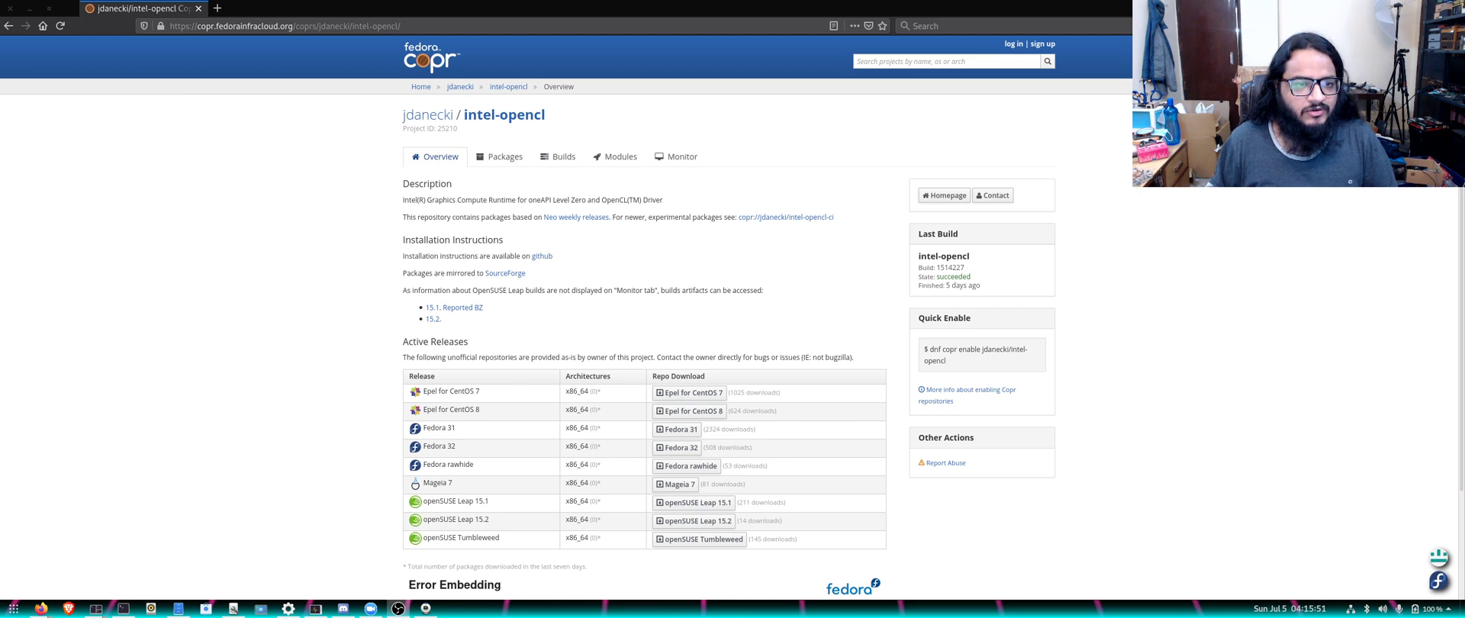
Open the GitHub installation instructions from the intel-opencl project in a separate tab and go to the compute-runtime repository root.
middle_click(543, 257)
click(271, 9)
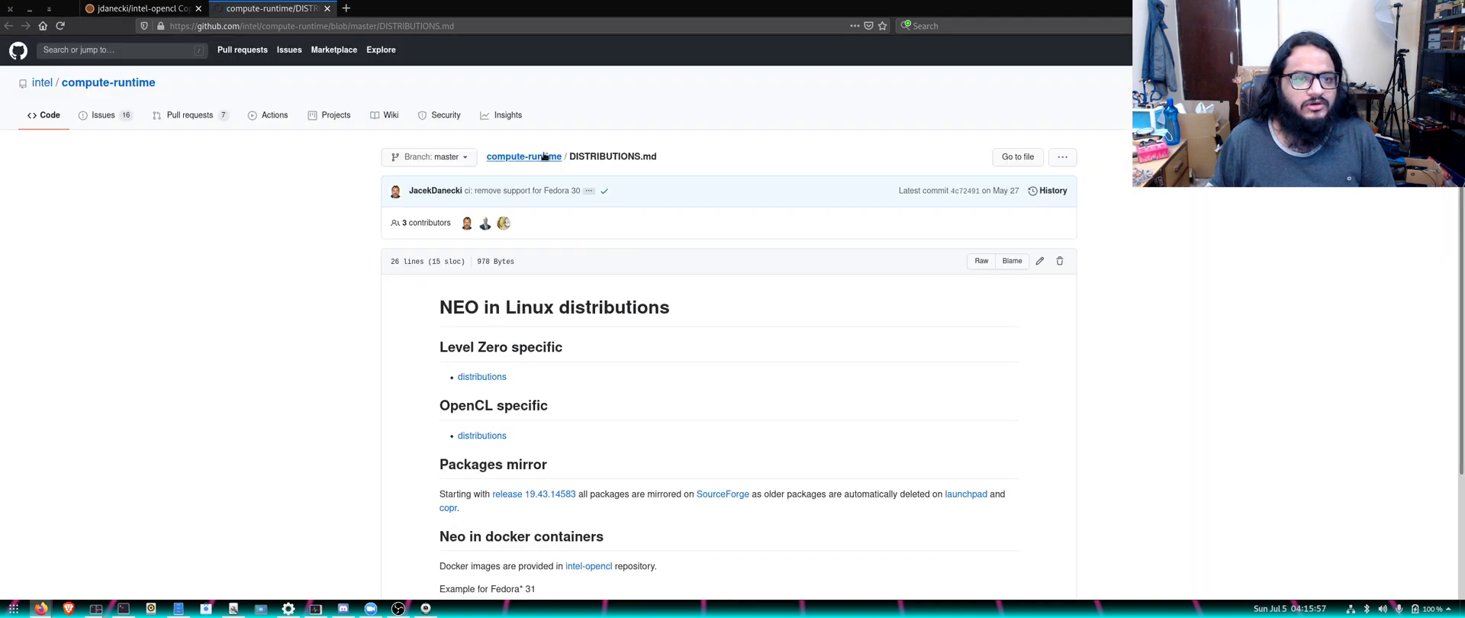
click(544, 156)
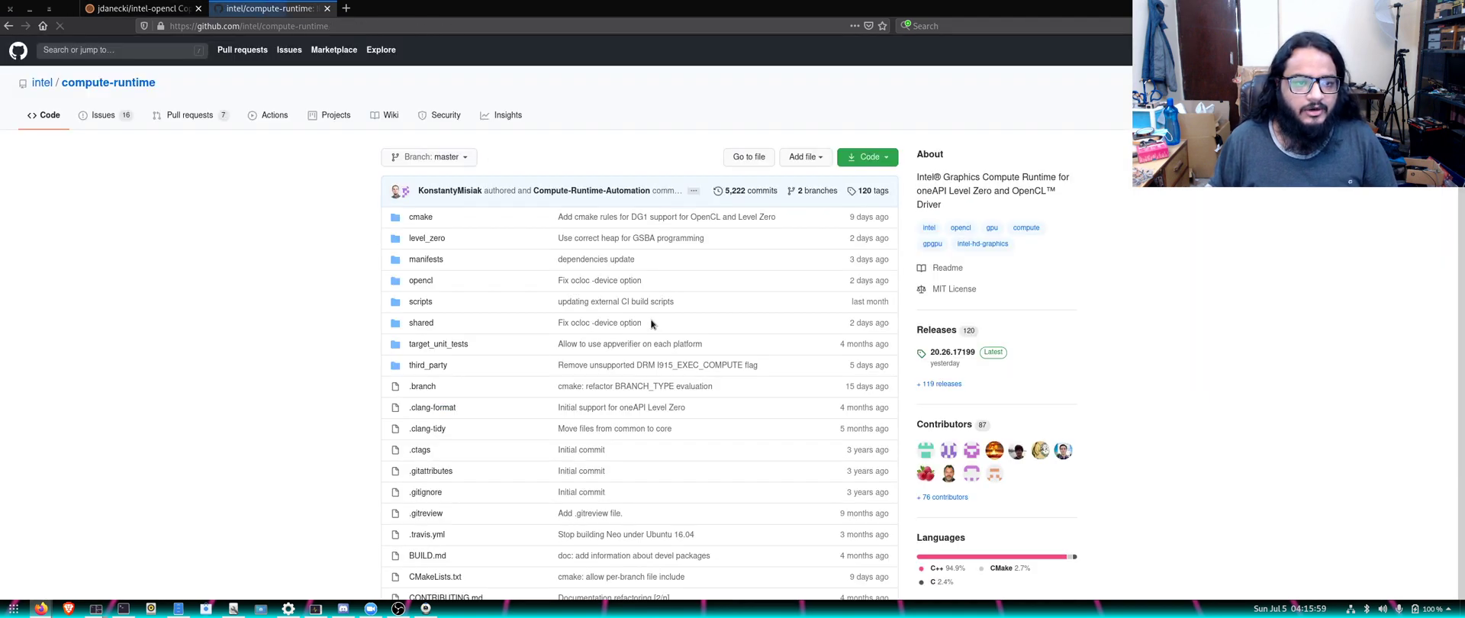
scroll(651, 323, down, 3)
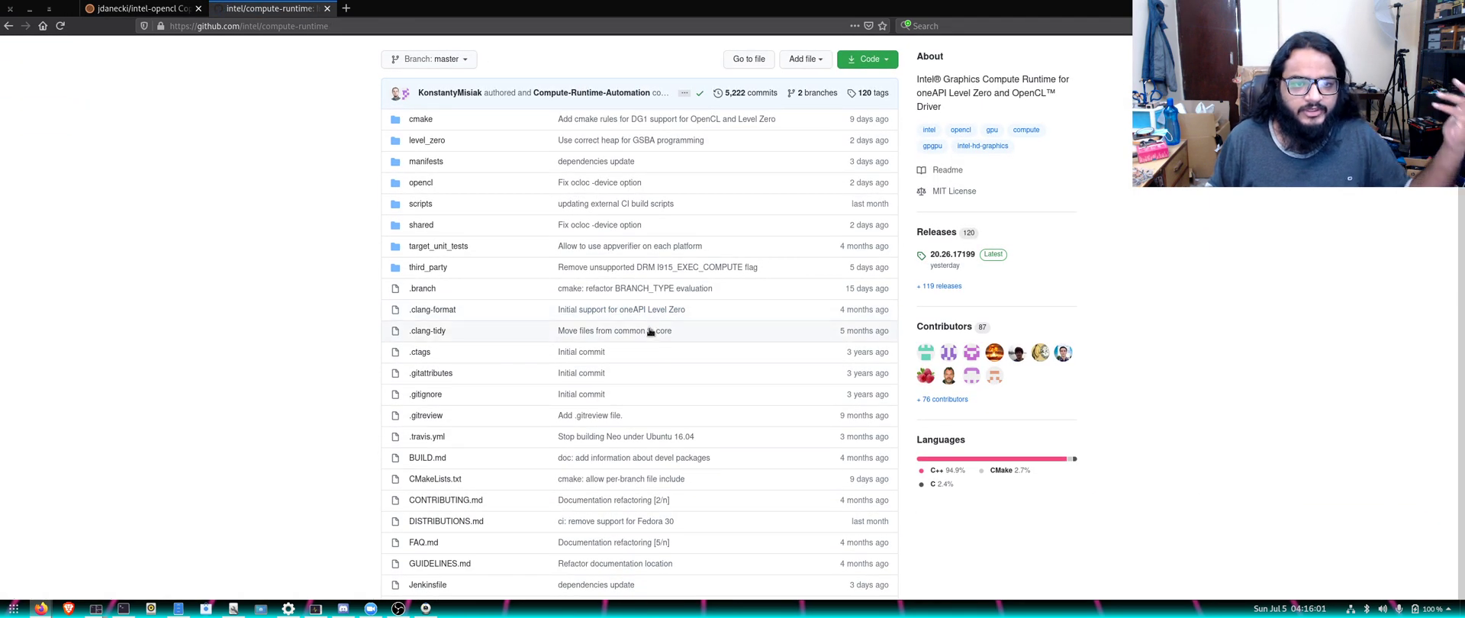
scroll(1018, 214, up, 3)
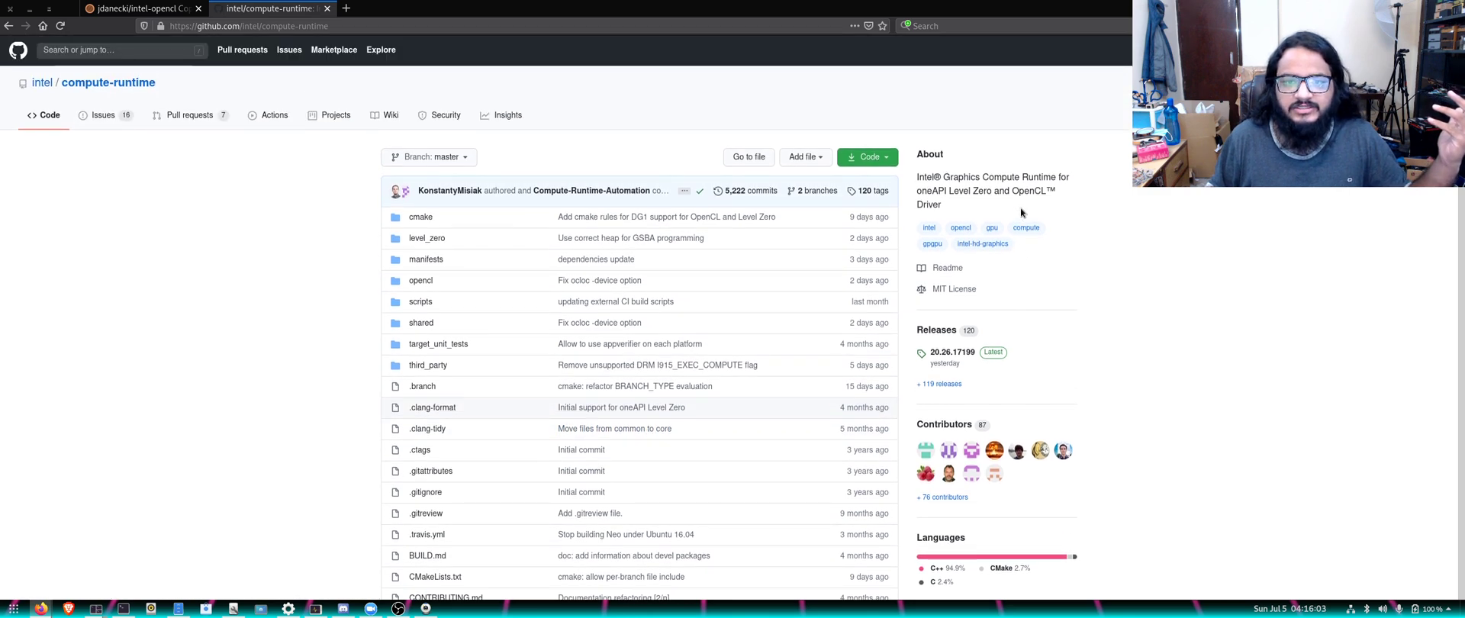
Look into the repository's opencl/source folder and return to the repository root.
click(421, 280)
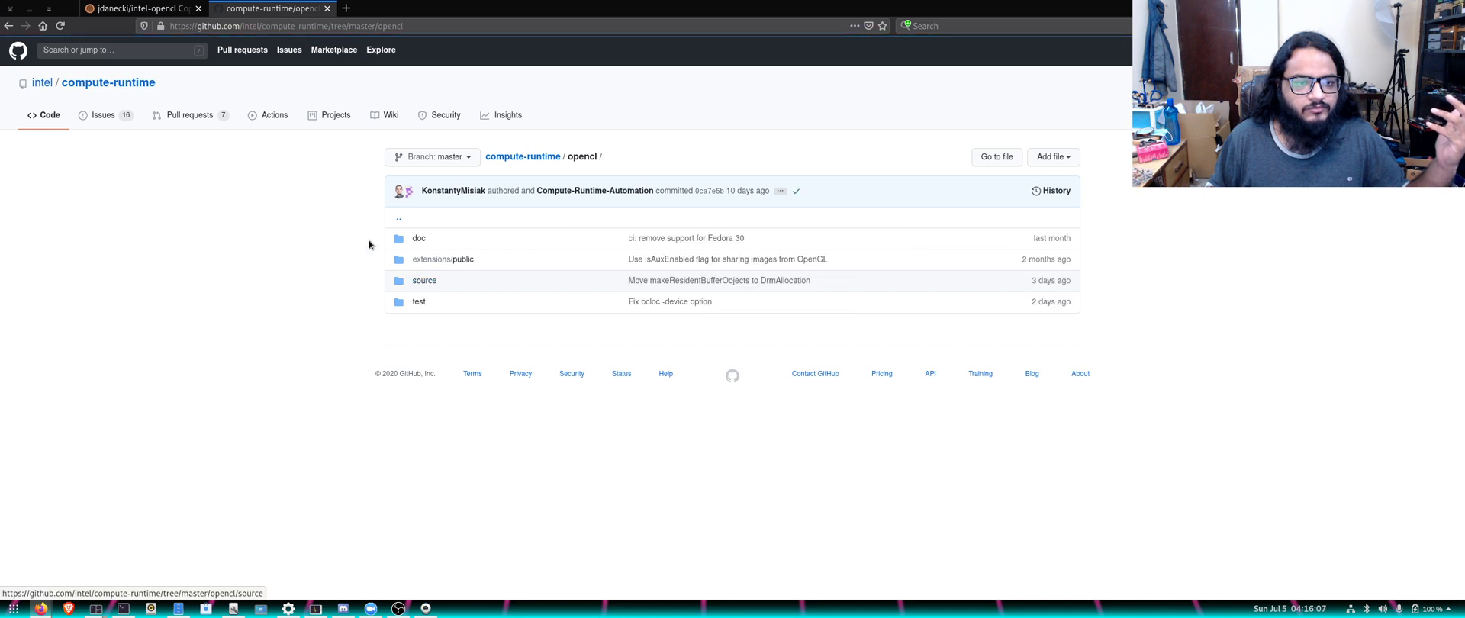
click(418, 281)
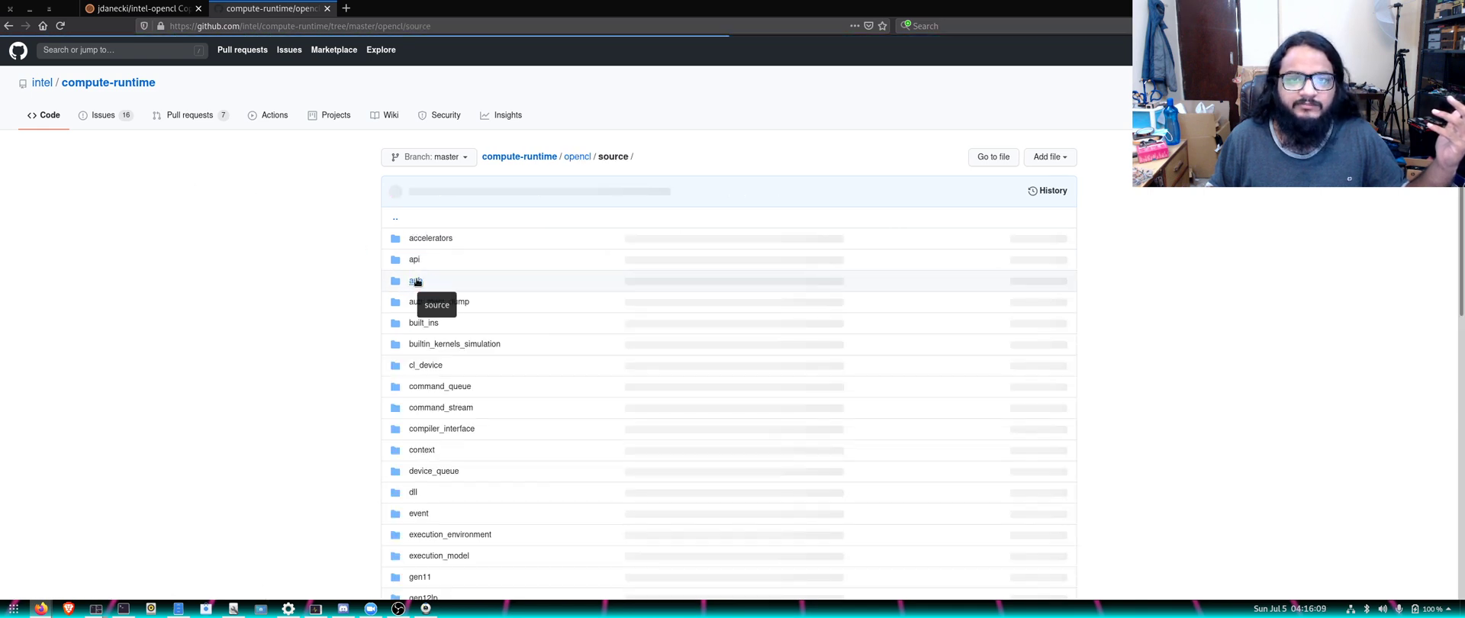
click(8, 26)
click(8, 26)
Read the compute-runtime README through its installation options, and return to the Copr project page.
scroll(548, 308, down, 6)
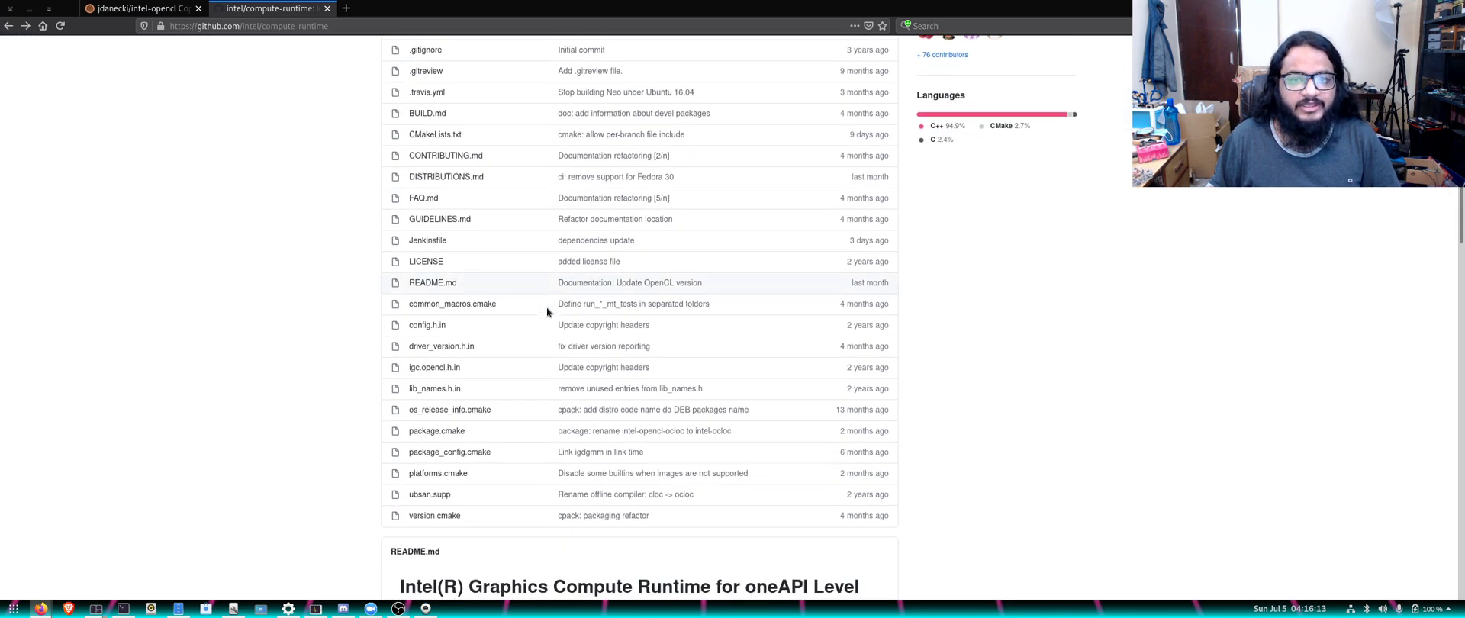
scroll(546, 316, down, 4)
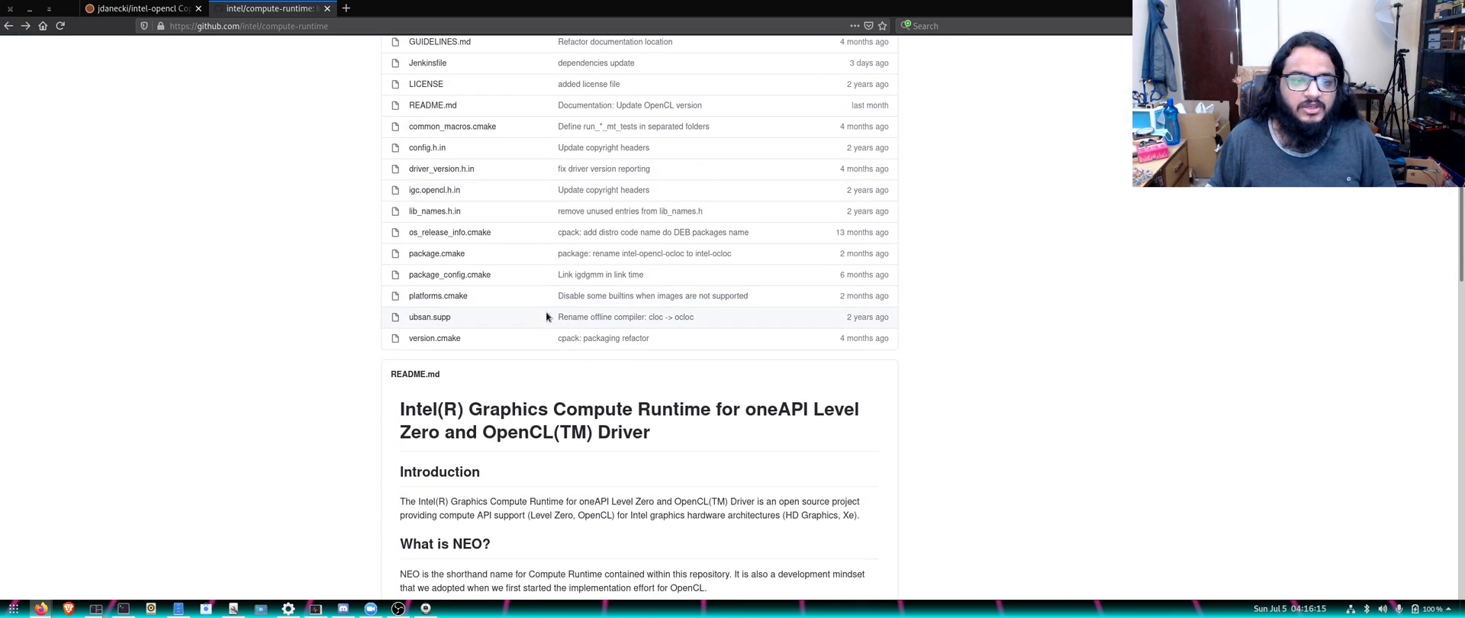
scroll(546, 317, down, 5)
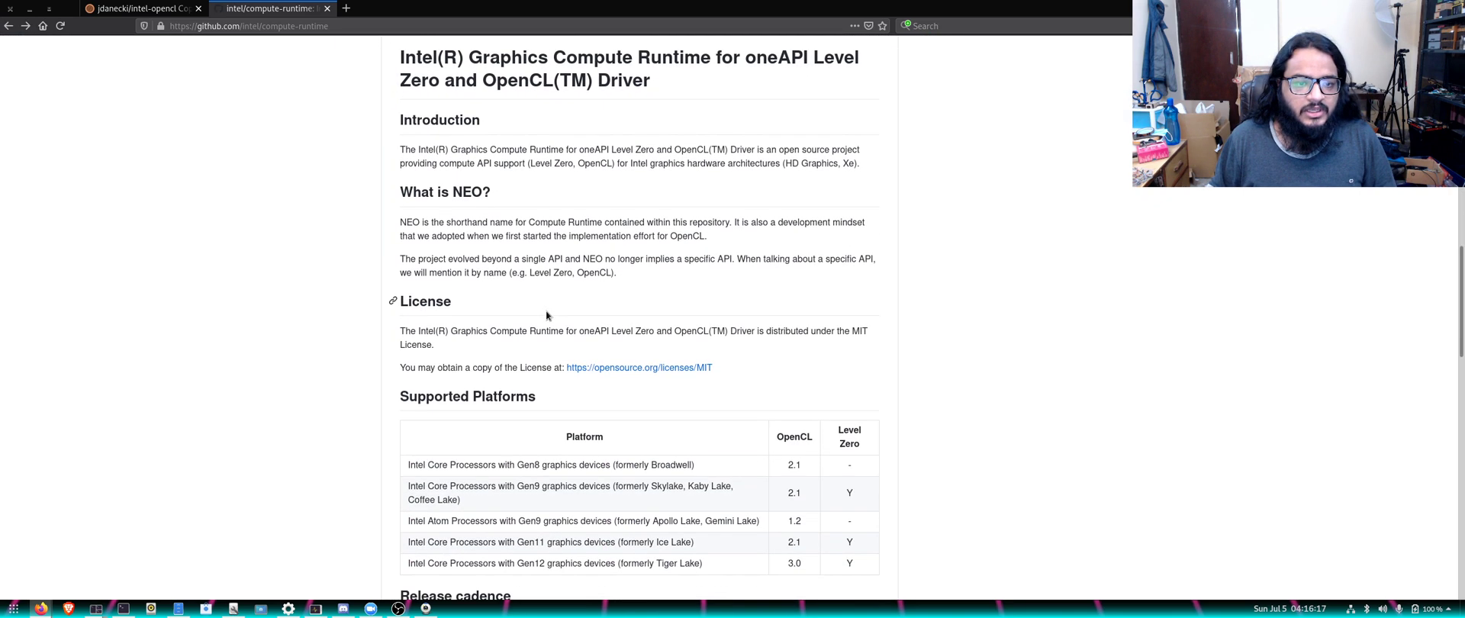
scroll(546, 316, down, 5)
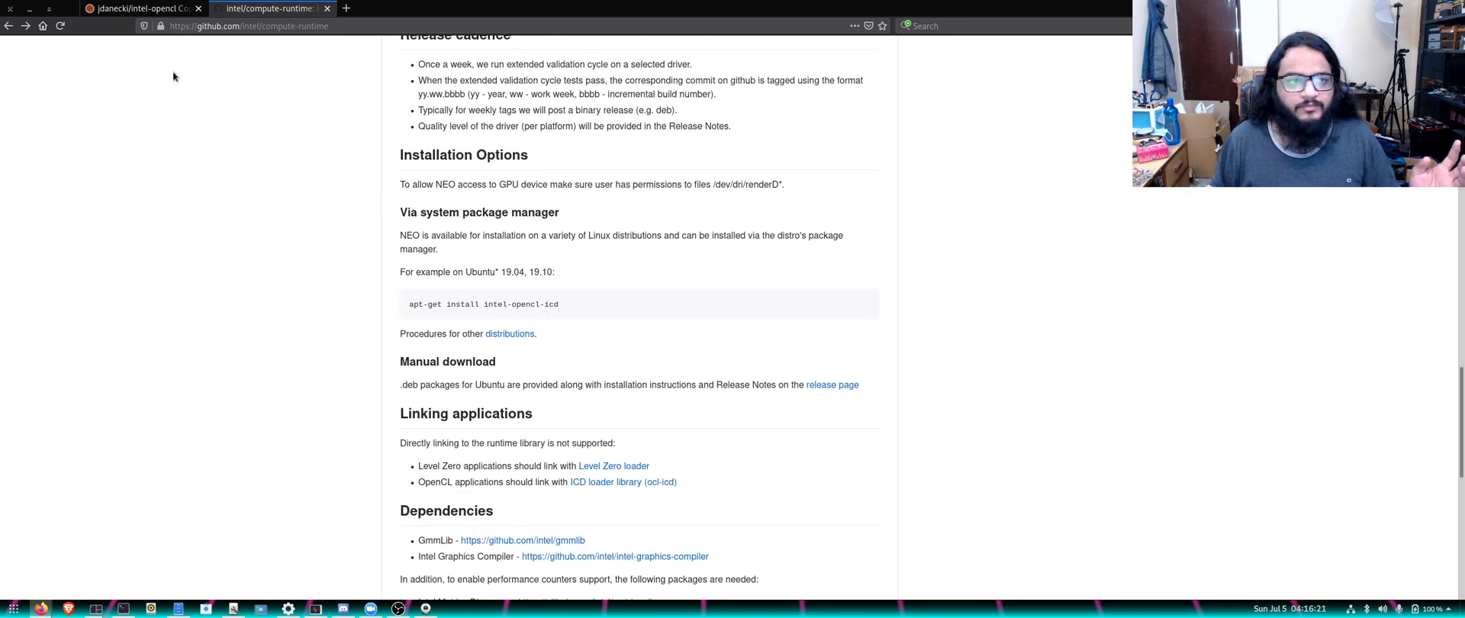
click(152, 9)
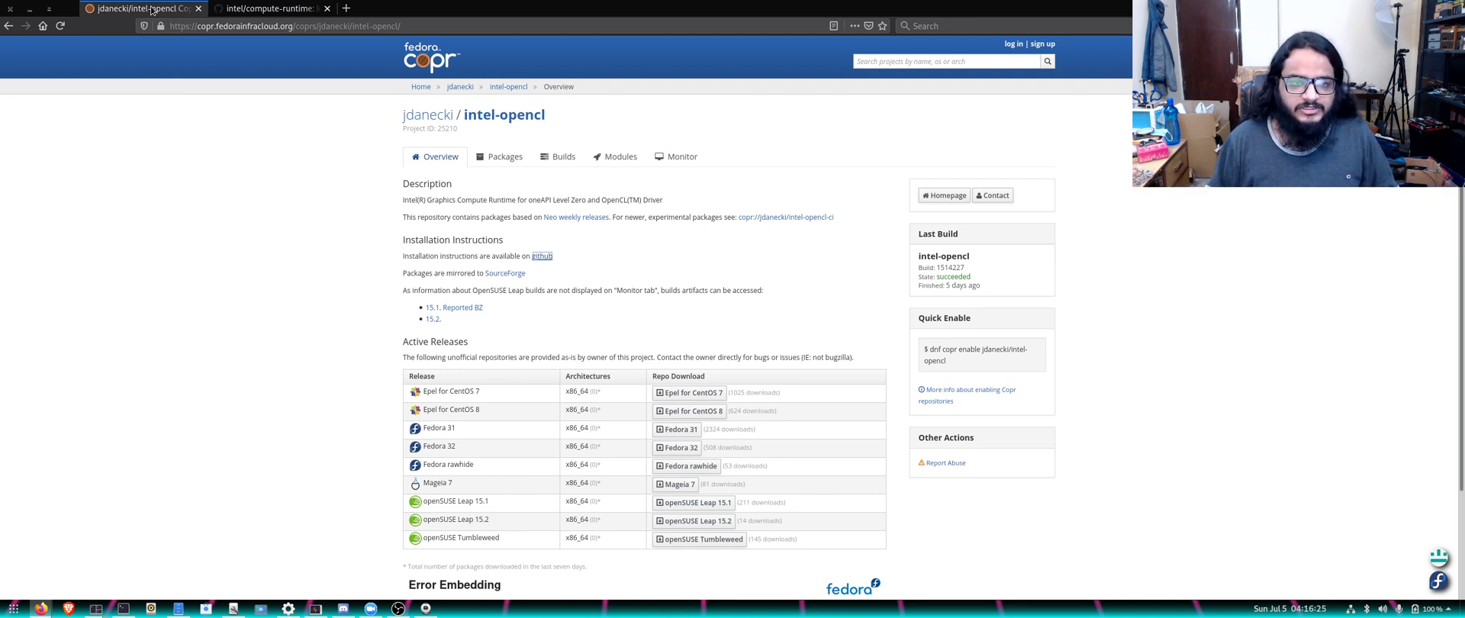
Switch to the third terminal session, change to the home directory and run clinfo.
mouse_move(123, 608)
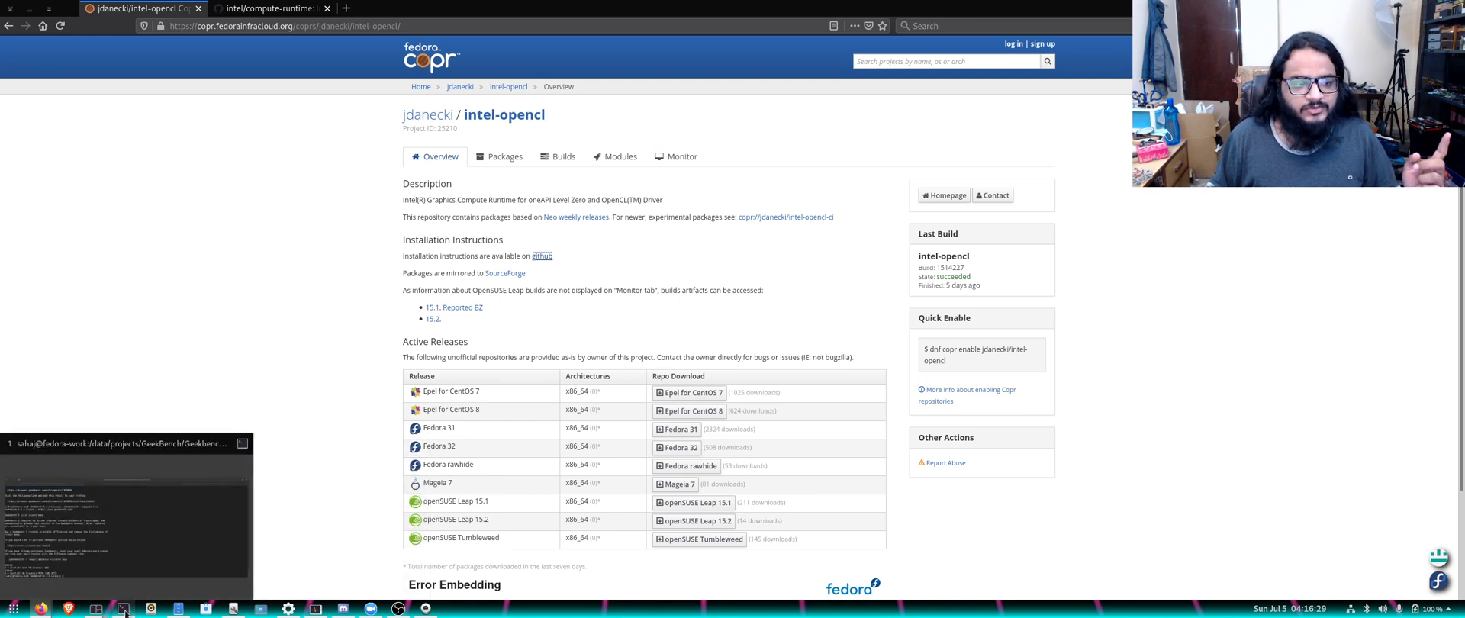
click(126, 527)
click(1104, 40)
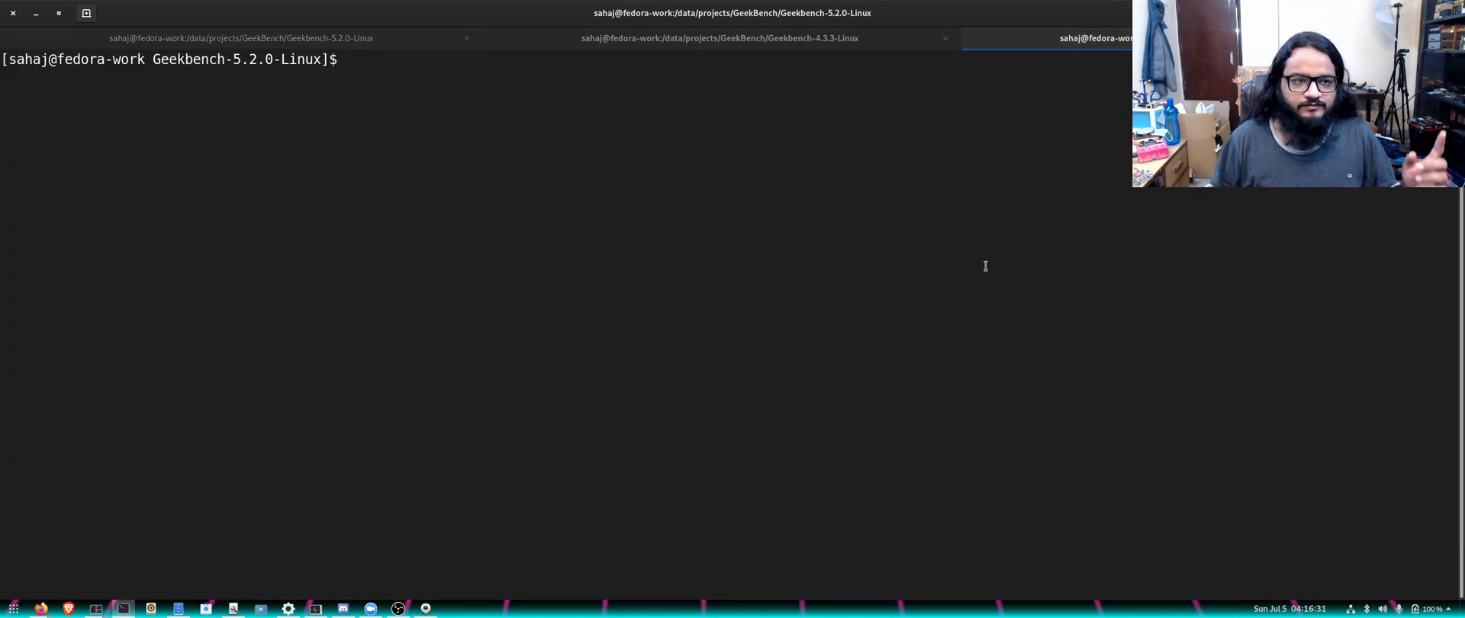
text(cd)
key(Return)
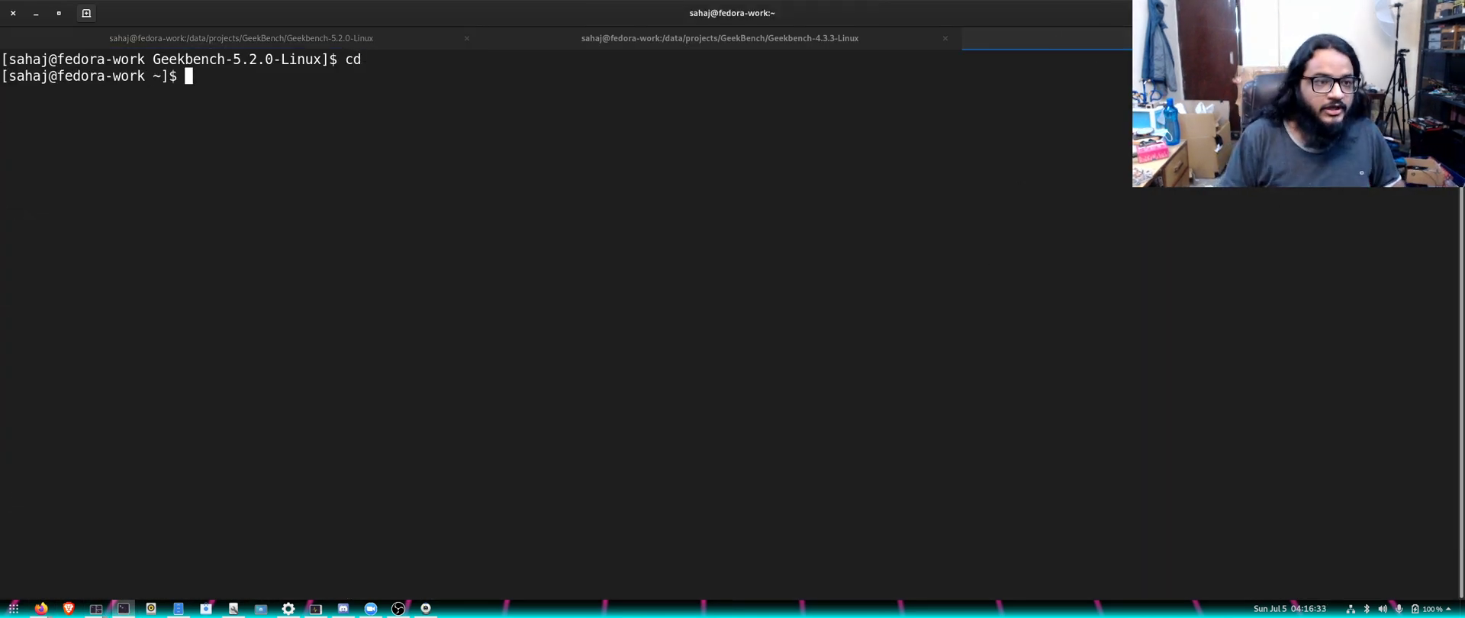
text(clinfo)
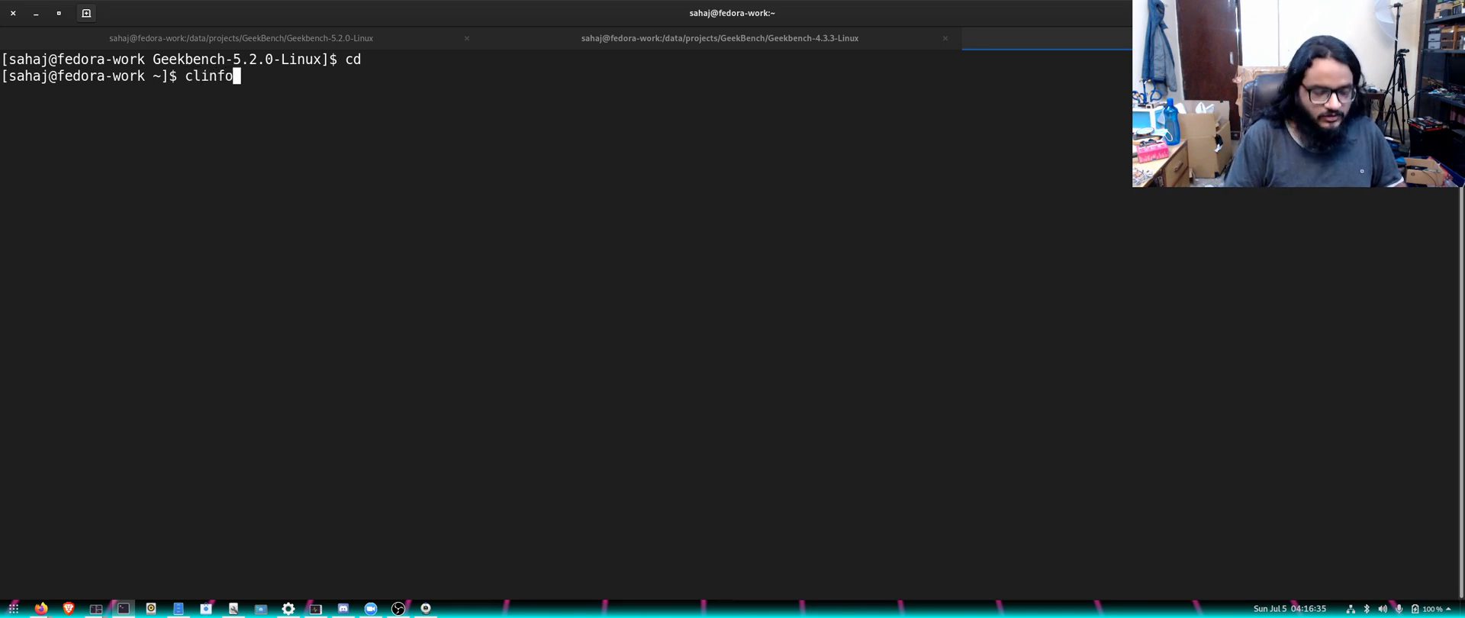
key(Return)
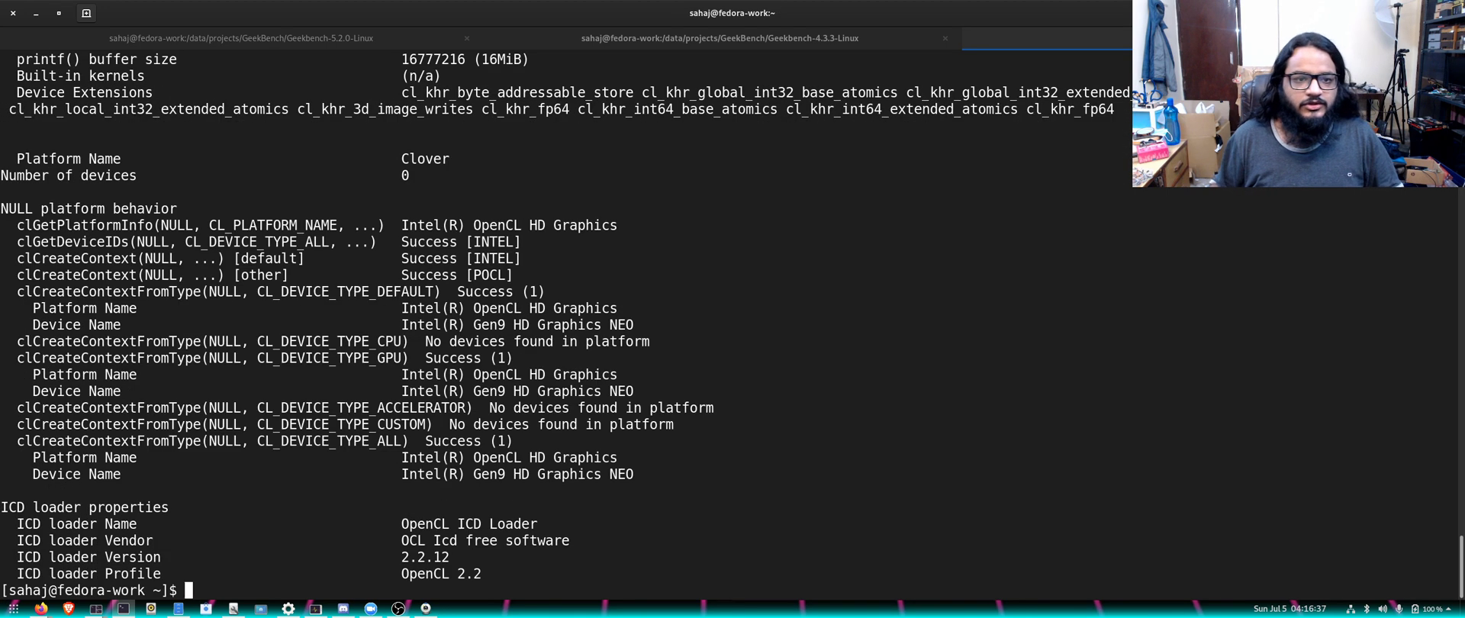
Examine the number of platforms and the Intel OpenCL platform's name and version in the clinfo output.
scroll(1005, 241, up, 20)
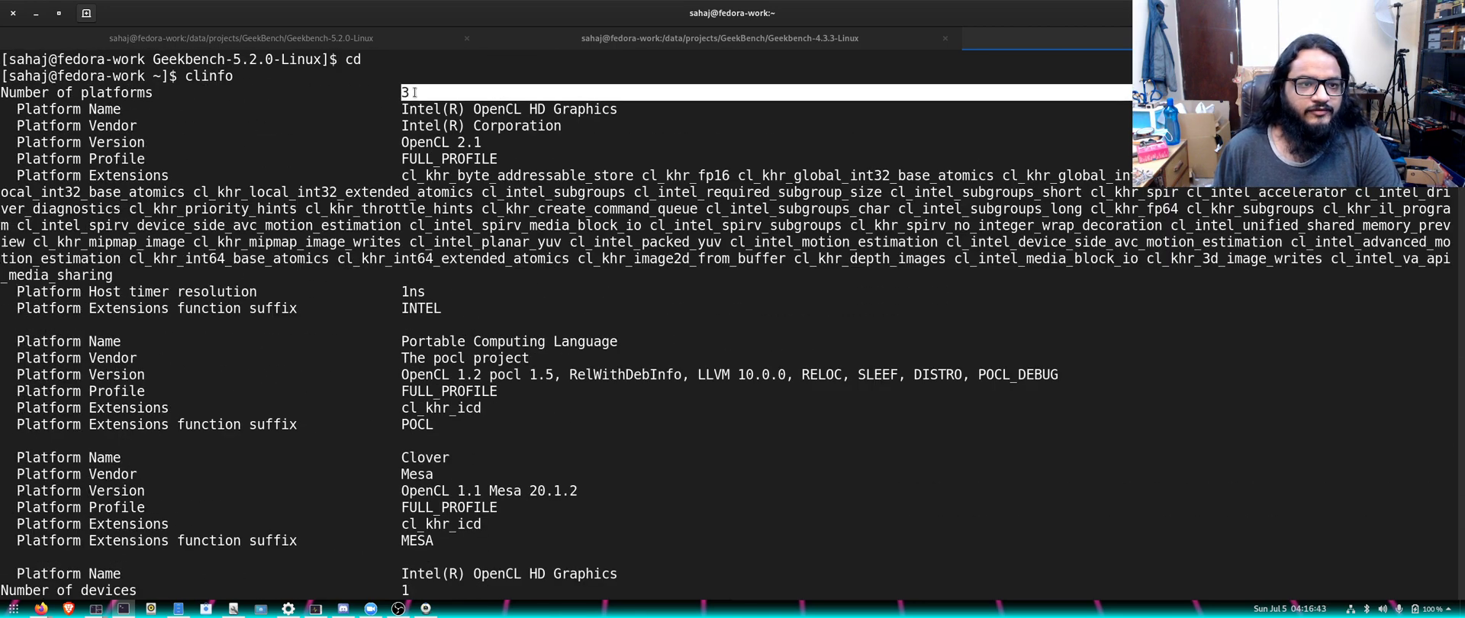
double_click(404, 92)
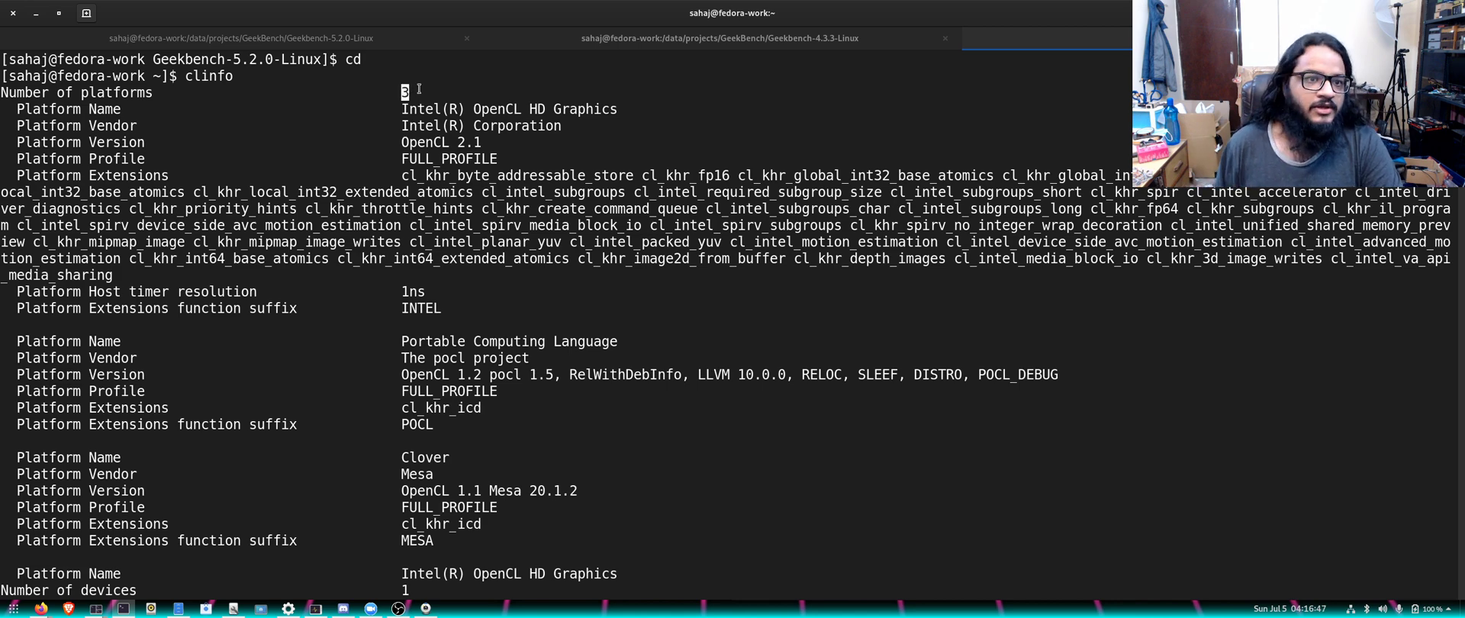
drag(399, 109, 615, 109)
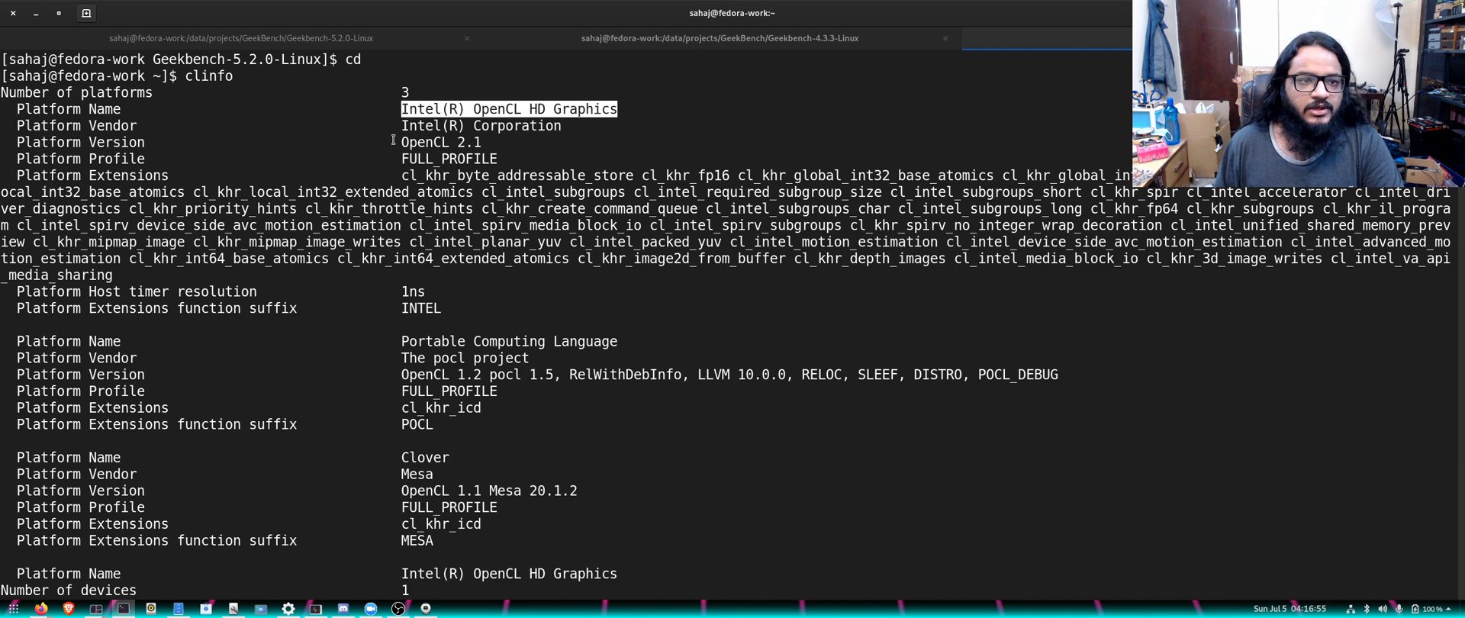
drag(399, 141, 490, 141)
scroll(428, 252, down, 3)
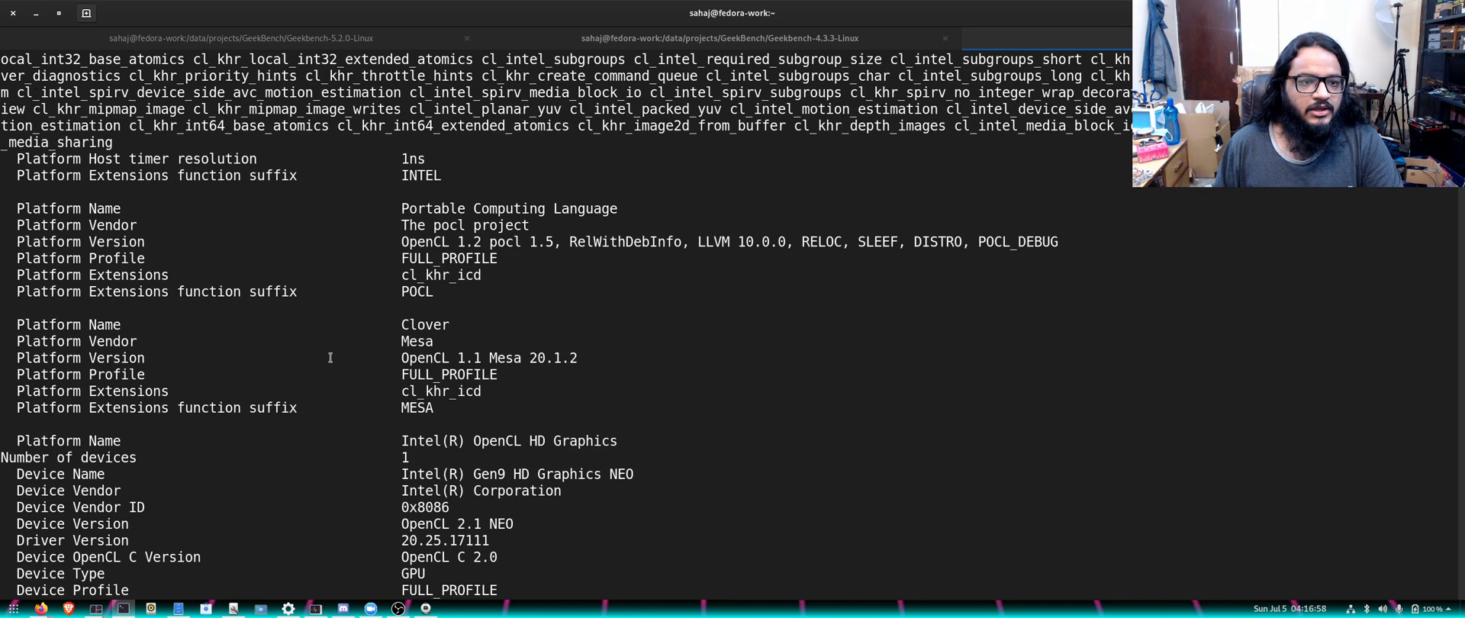
Examine the Portable Computing Language platform entry, including its OpenCL version.
double_click(402, 177)
drag(397, 243, 1013, 244)
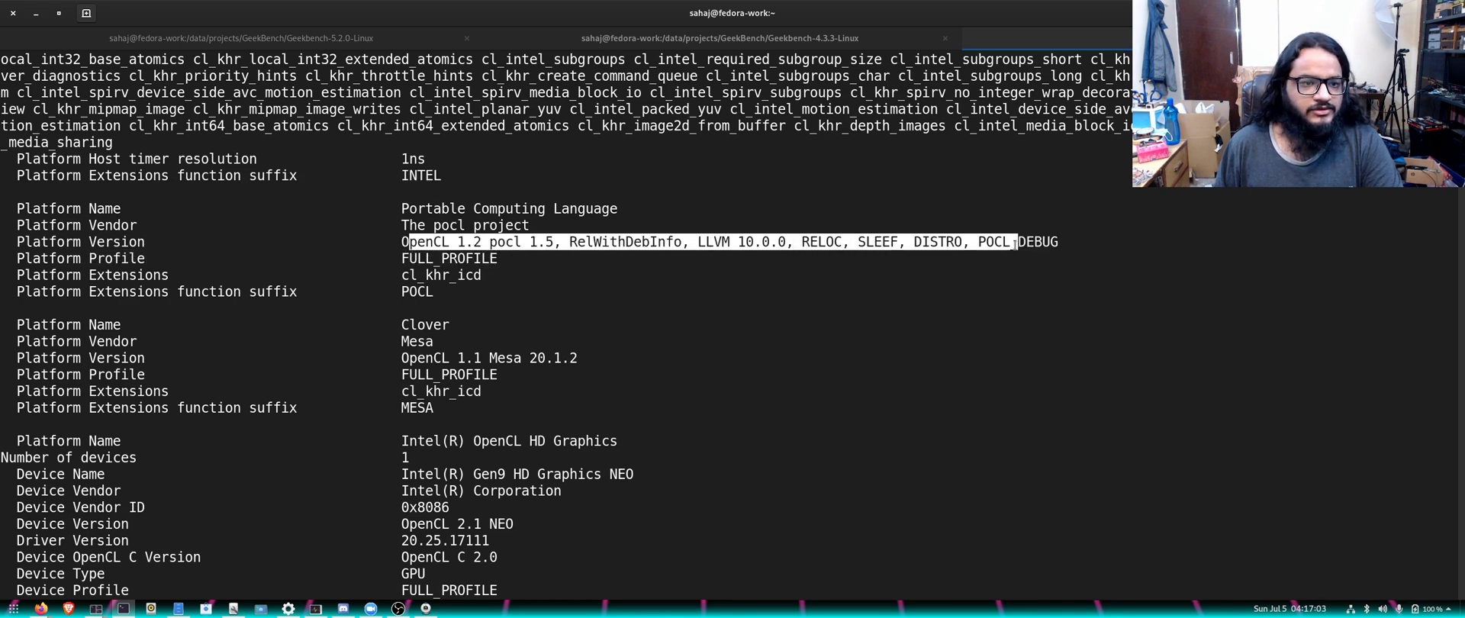
click(404, 287)
drag(422, 289, 76, 210)
click(531, 238)
scroll(534, 240, up, 3)
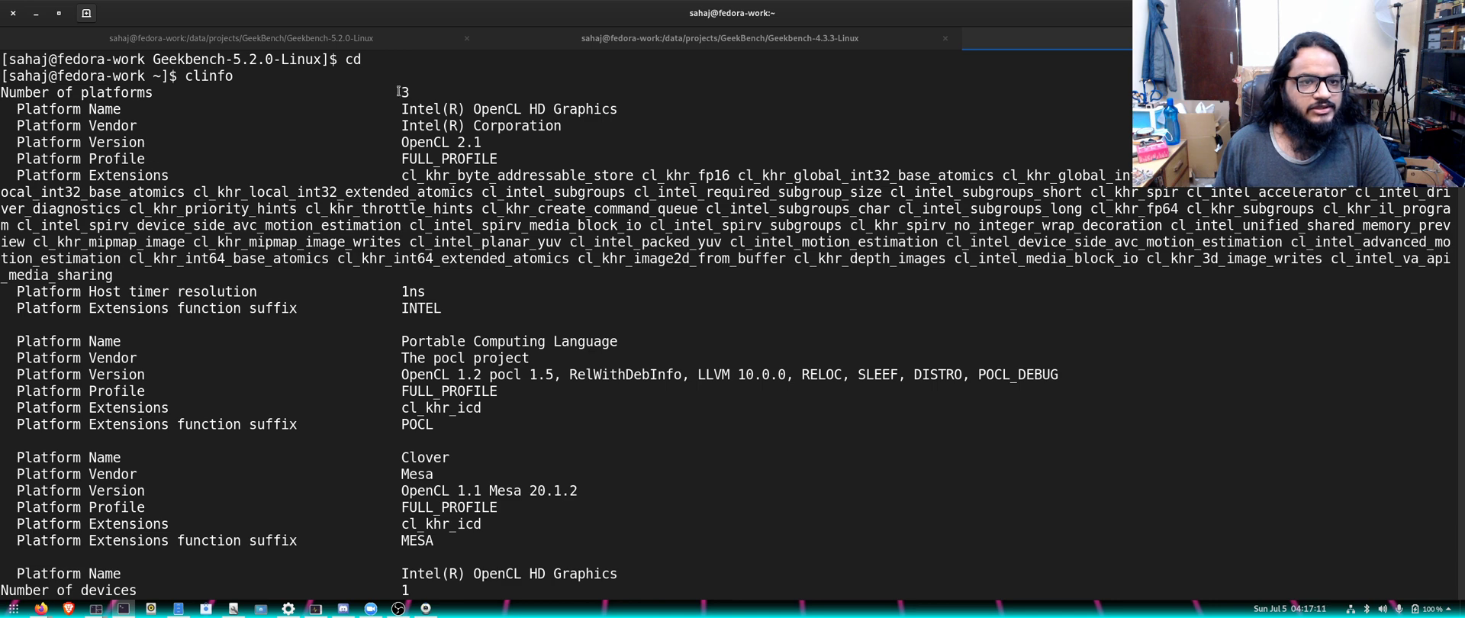
Review the platform entries from the start of the clinfo output through the Clover entry from Mesa.
drag(403, 92, 125, 132)
click(444, 215)
scroll(444, 215, down, 4)
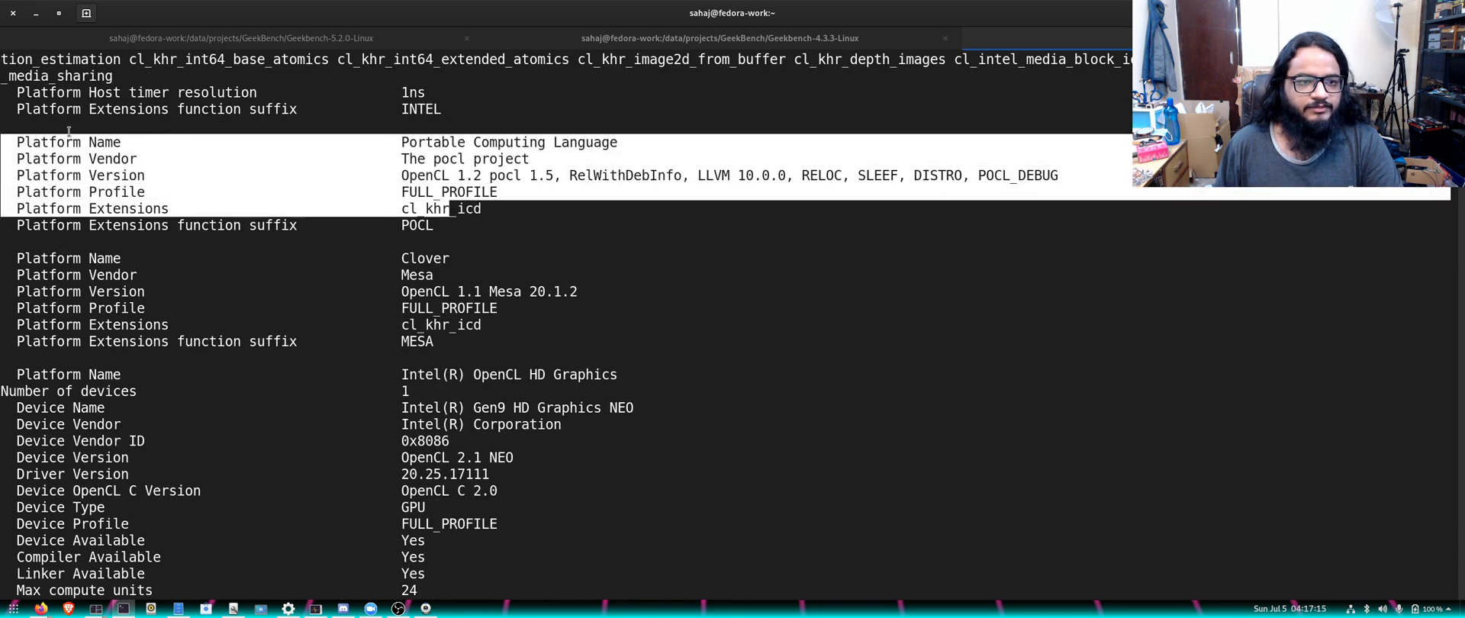
click(278, 243)
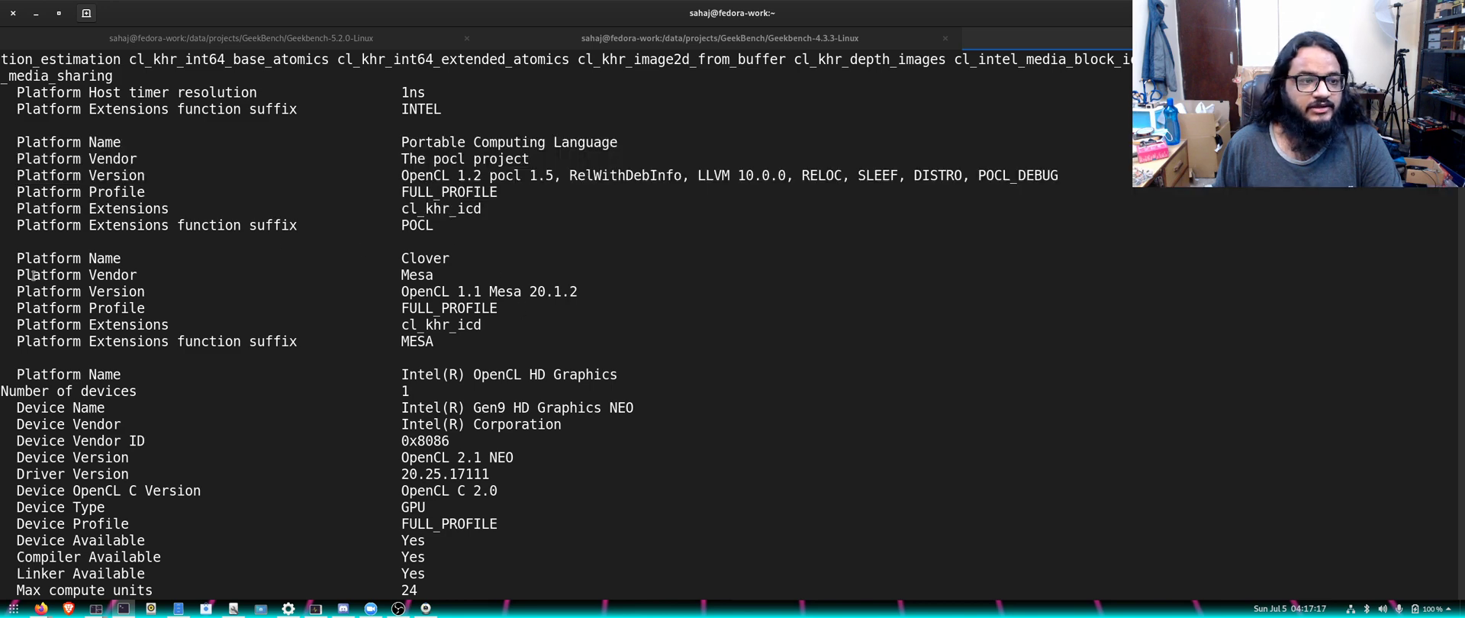
drag(18, 260, 460, 342)
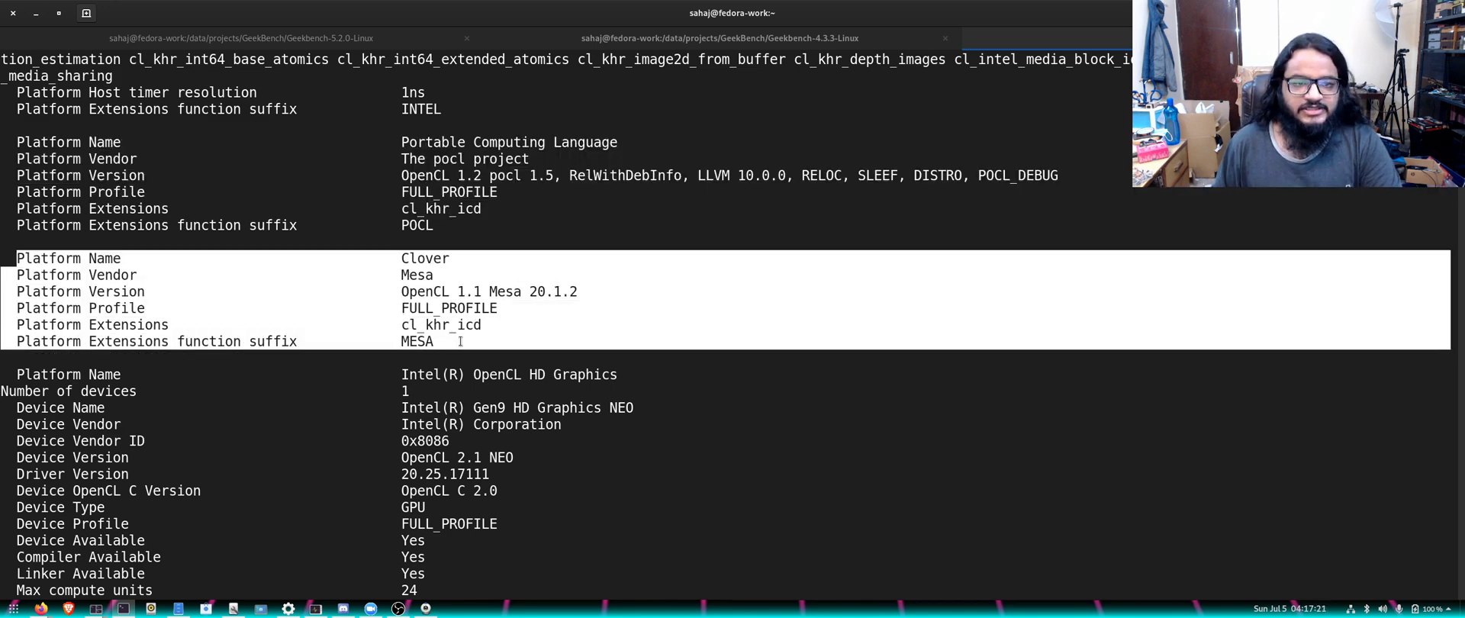
click(460, 341)
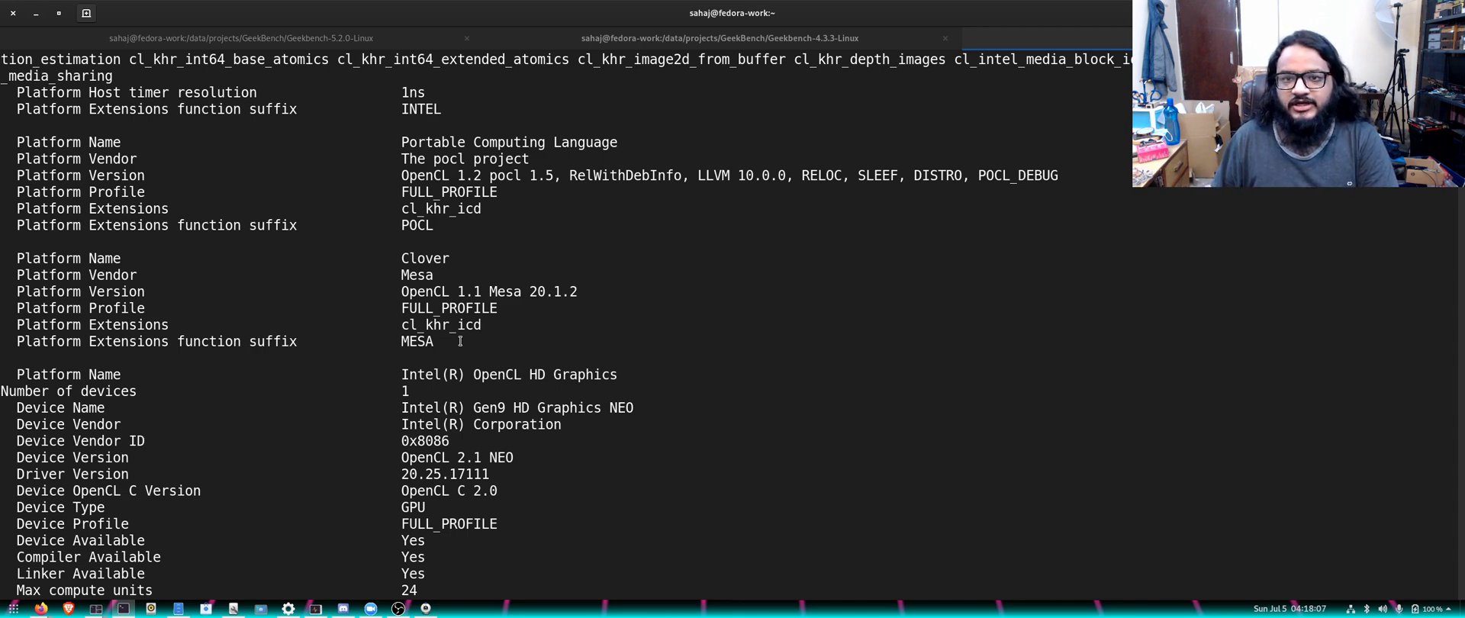
Check the Intel device's platform name and device version, and compare them with the platform list.
scroll(460, 341, down, 4)
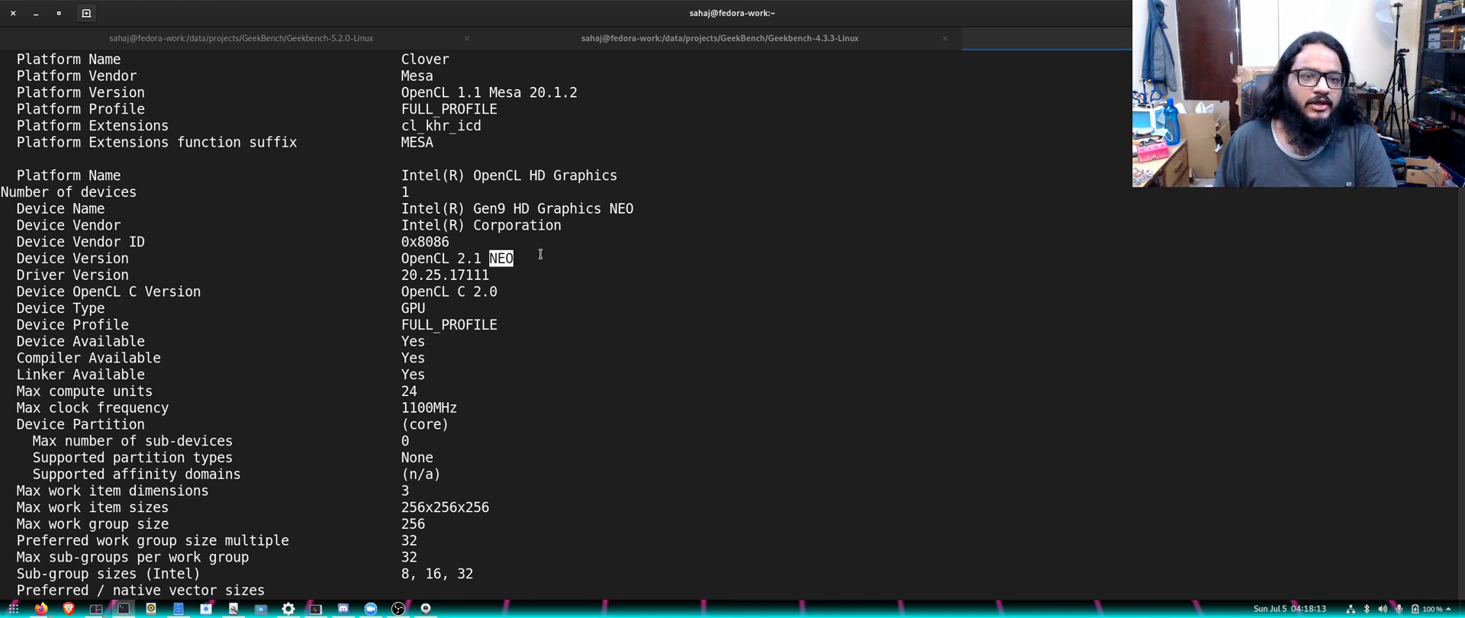
drag(397, 174, 620, 186)
click(487, 233)
scroll(642, 359, up, 8)
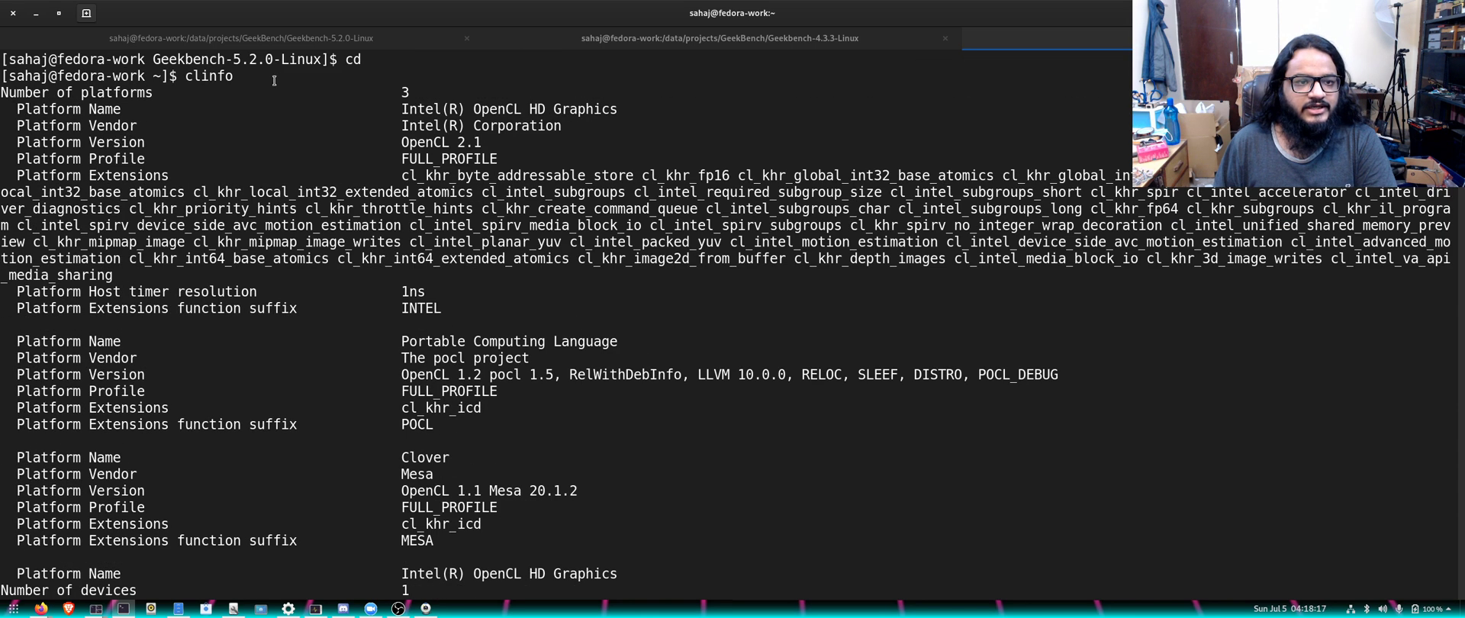
scroll(602, 312, down, 8)
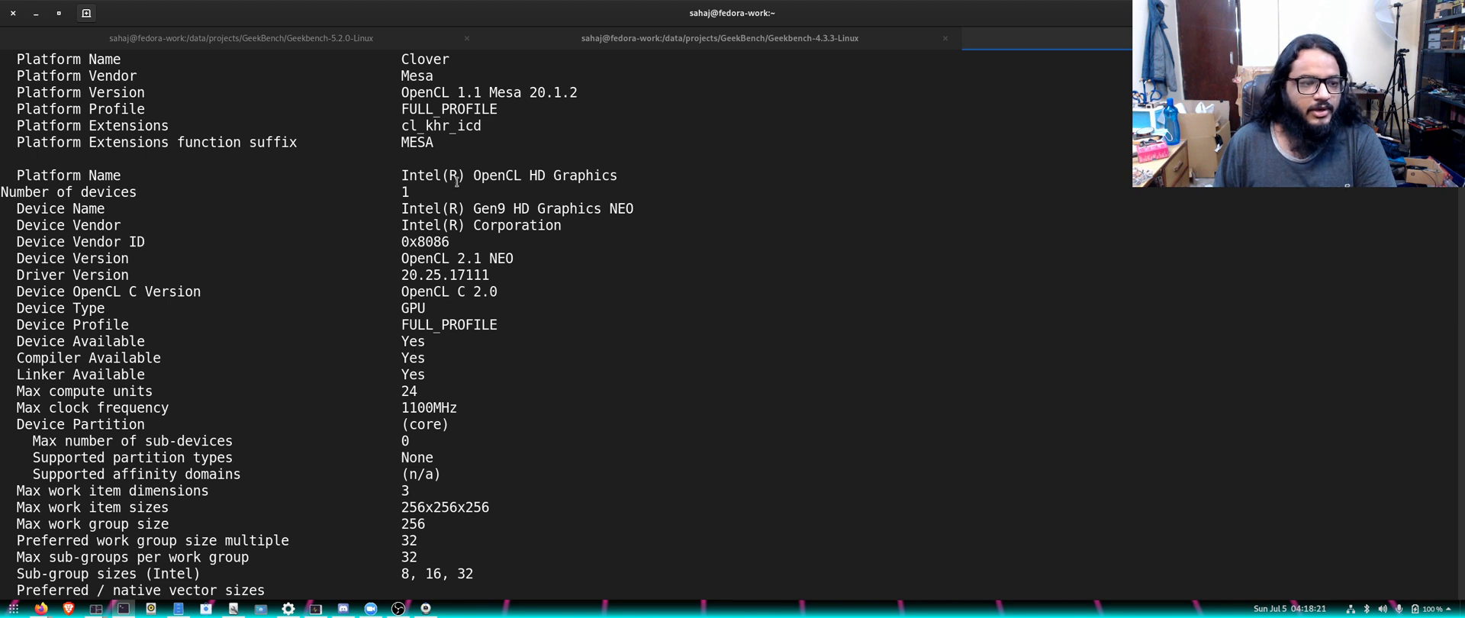
Examine the Intel device section from its platform and device names down to the maximum clock frequency.
drag(401, 176, 615, 181)
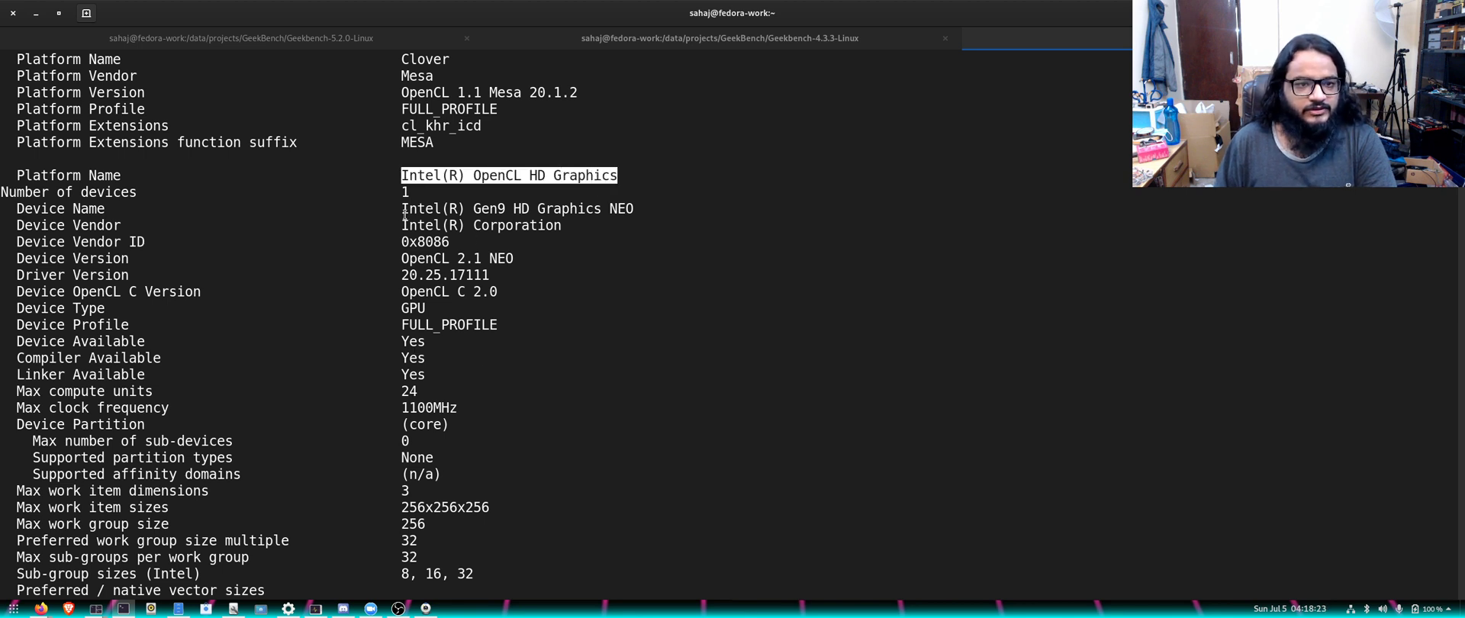
drag(403, 212, 634, 211)
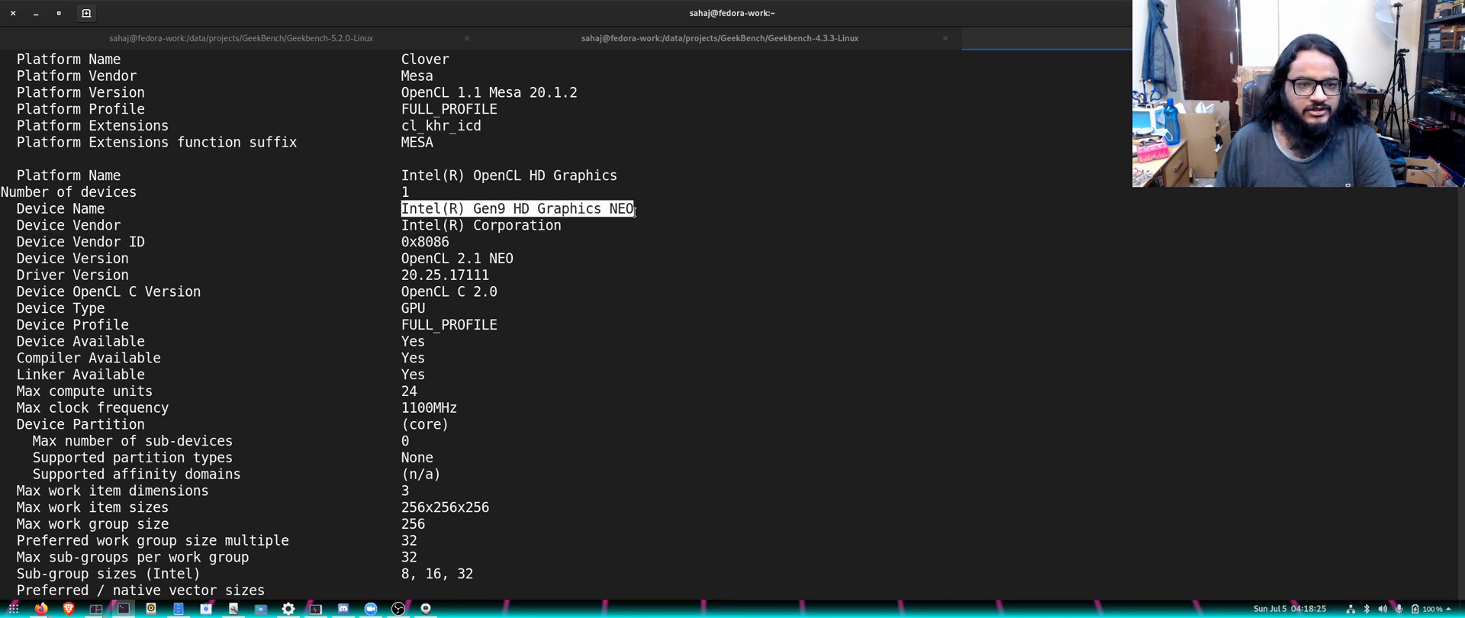
scroll(635, 211, down, 3)
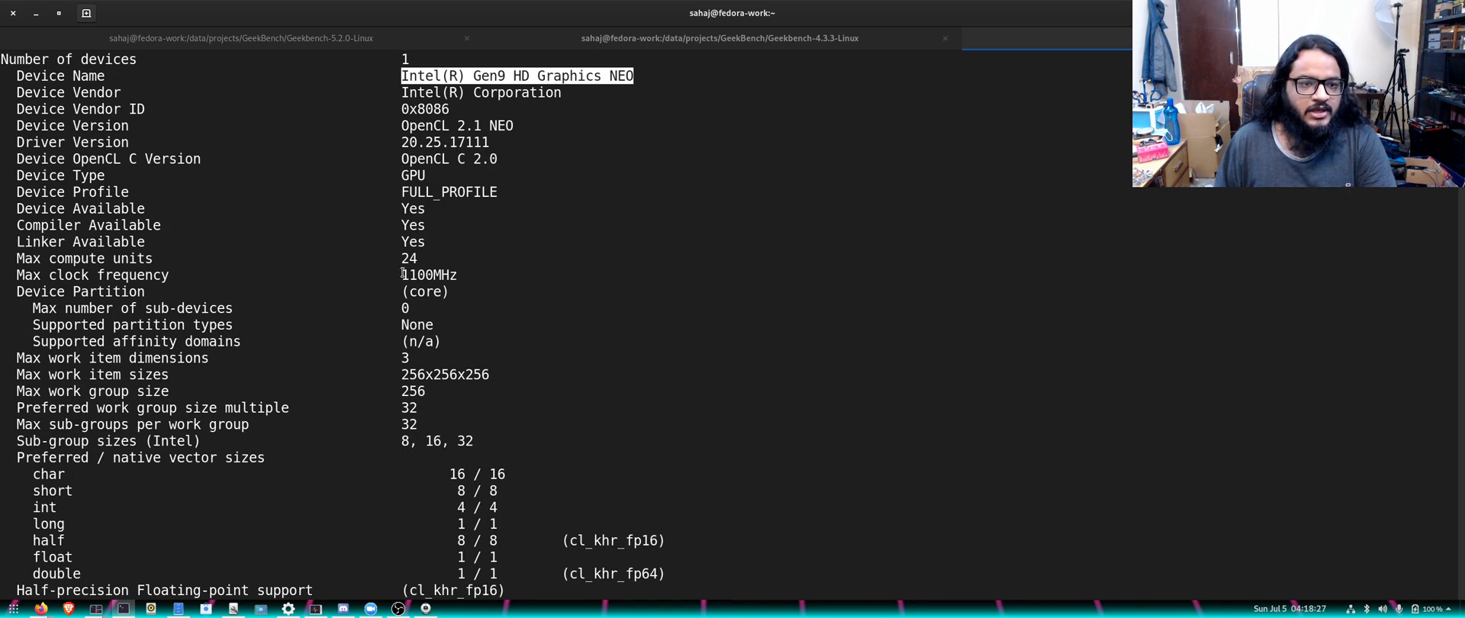
drag(402, 274, 451, 273)
scroll(469, 347, up, 4)
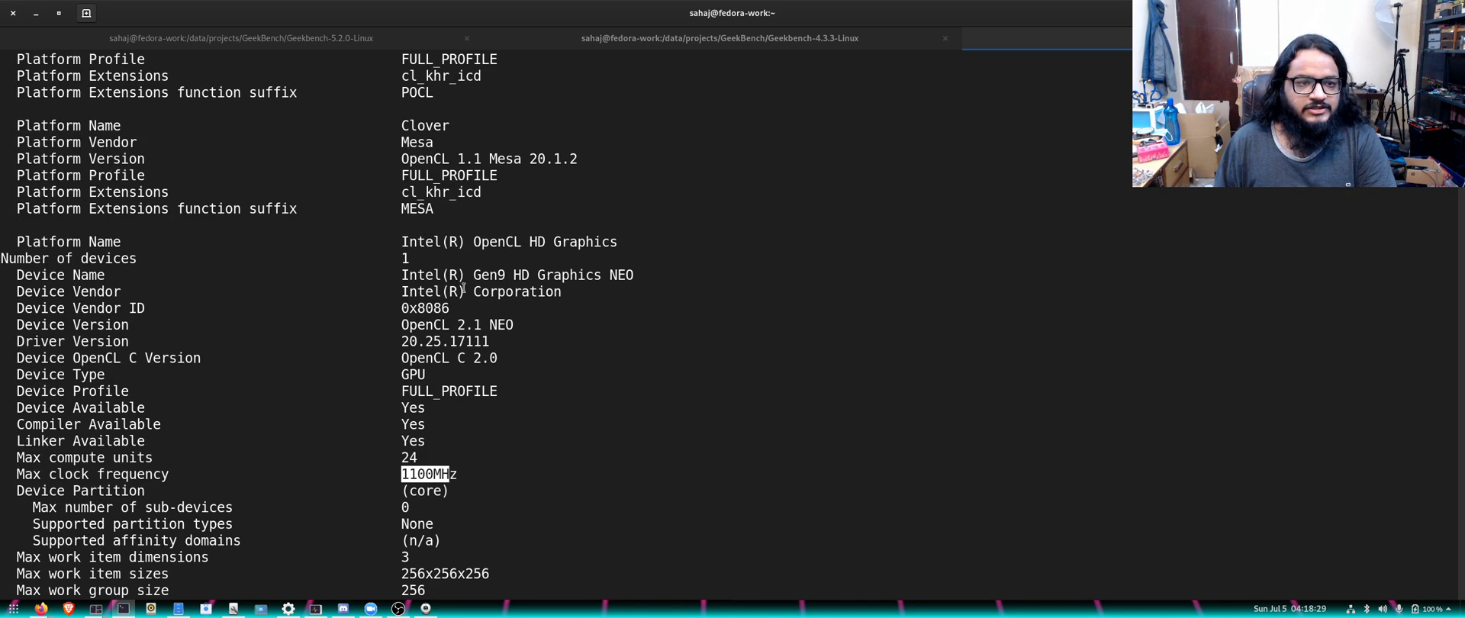
drag(465, 485, 403, 243)
click(460, 308)
Look over the Intel device's work group limits, native vector sizes and floating-point support.
scroll(460, 308, down, 9)
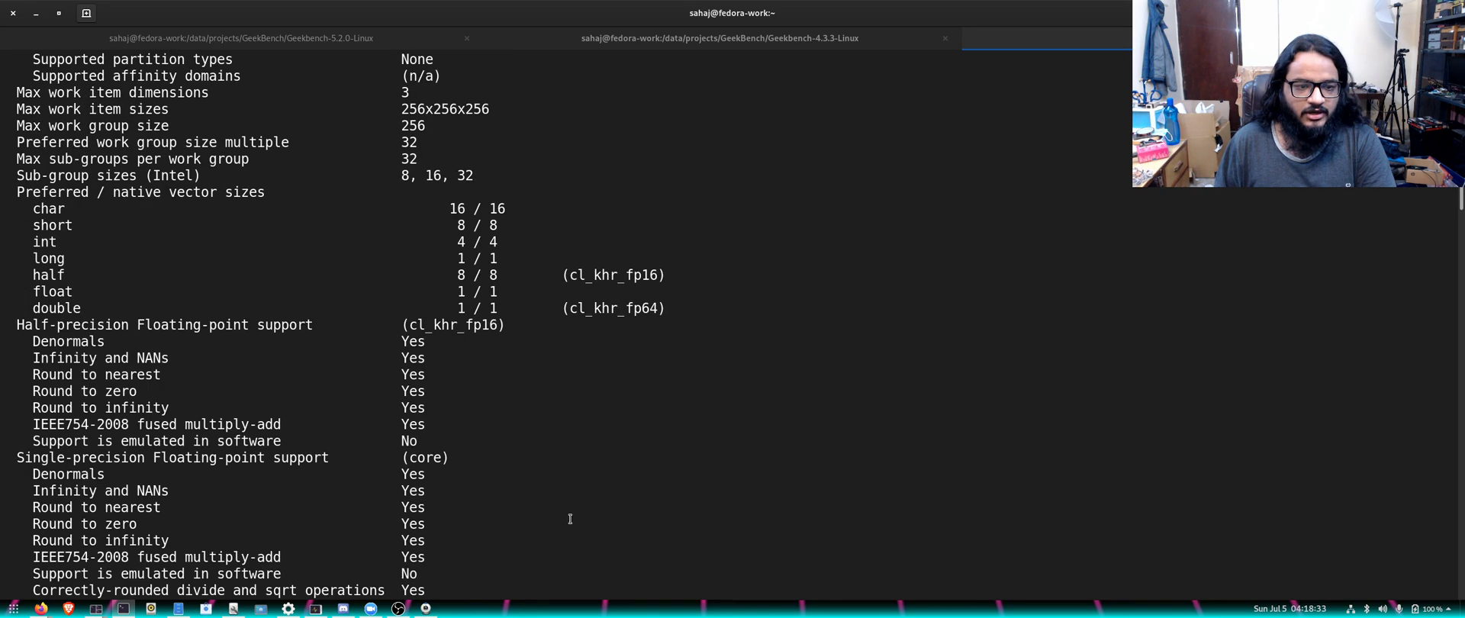
scroll(570, 473, up, 16)
scroll(401, 455, down, 14)
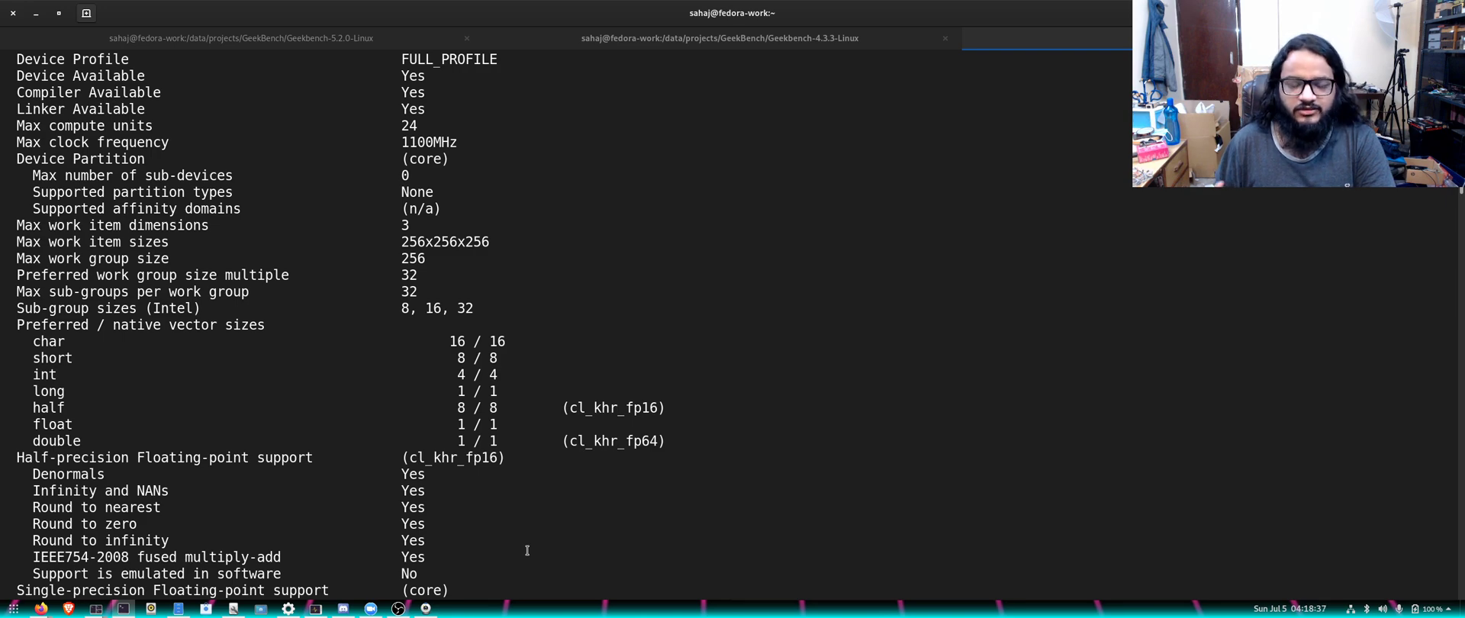
Look over the Intel device's memory, image and queue properties, and highlight its SPIR-V intermediate language version.
scroll(527, 550, down, 7)
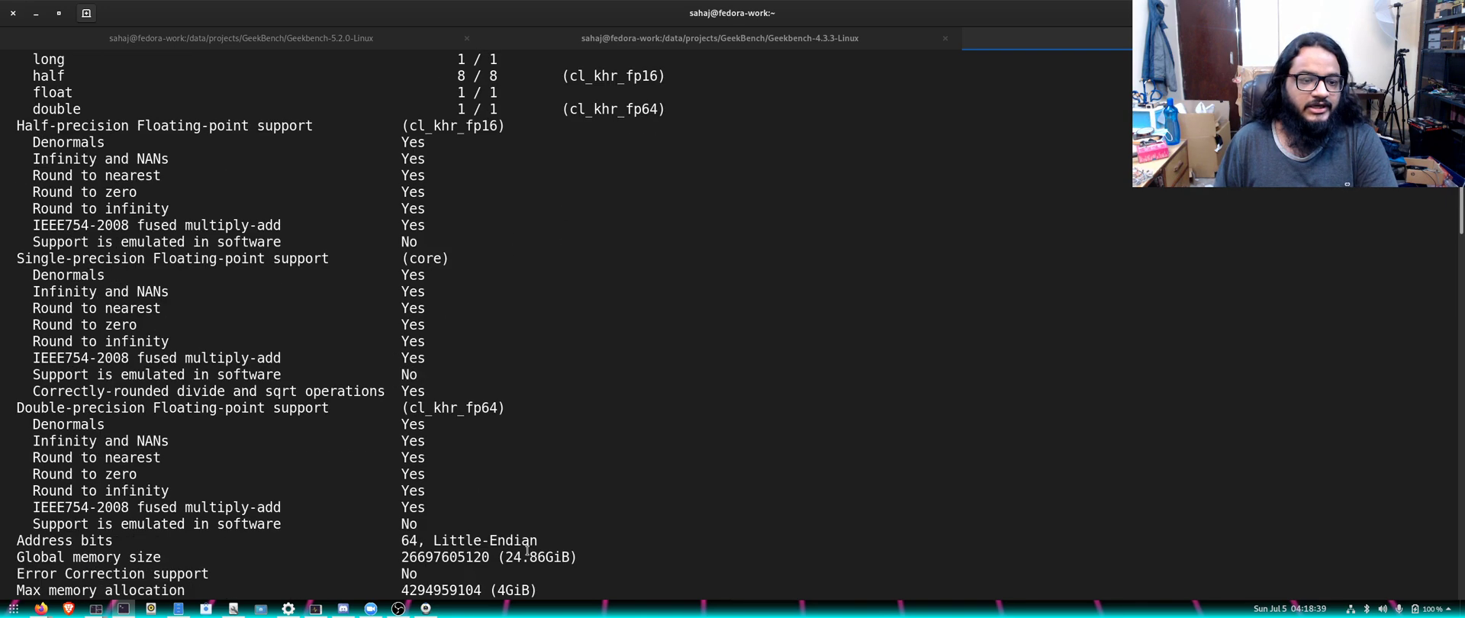
scroll(527, 551, down, 20)
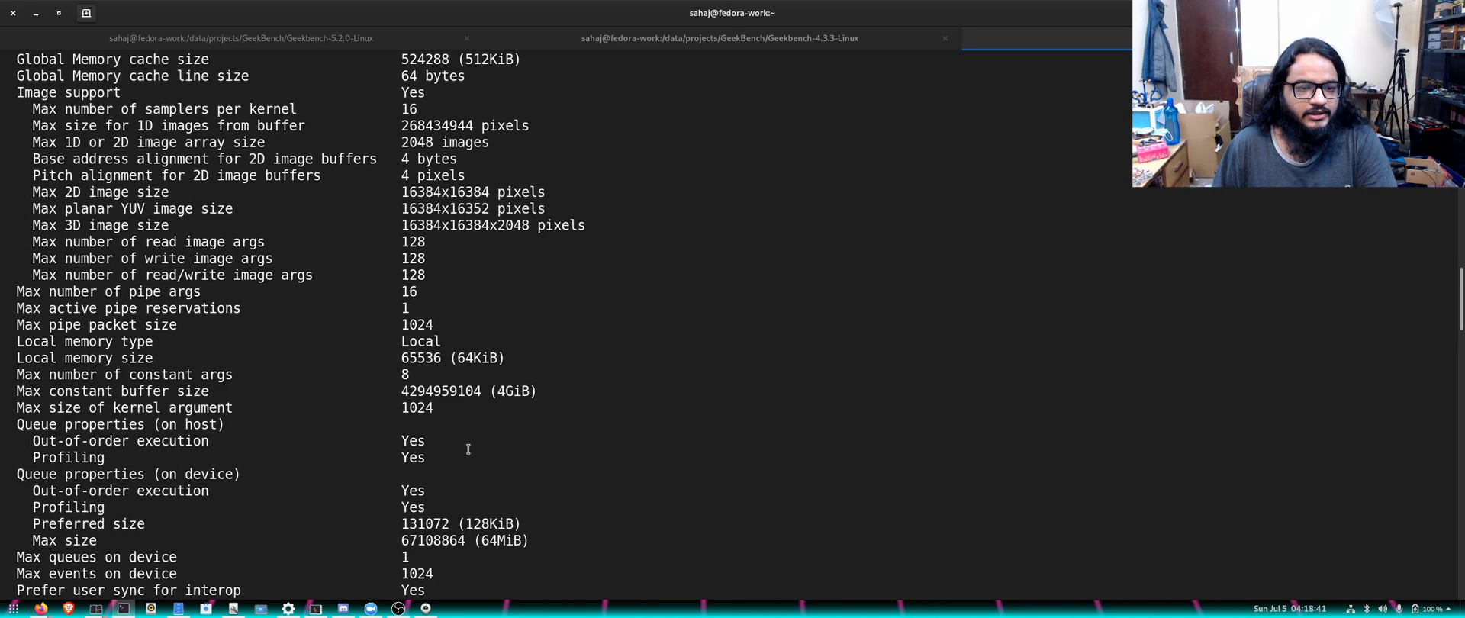
scroll(469, 450, up, 10)
scroll(468, 449, down, 9)
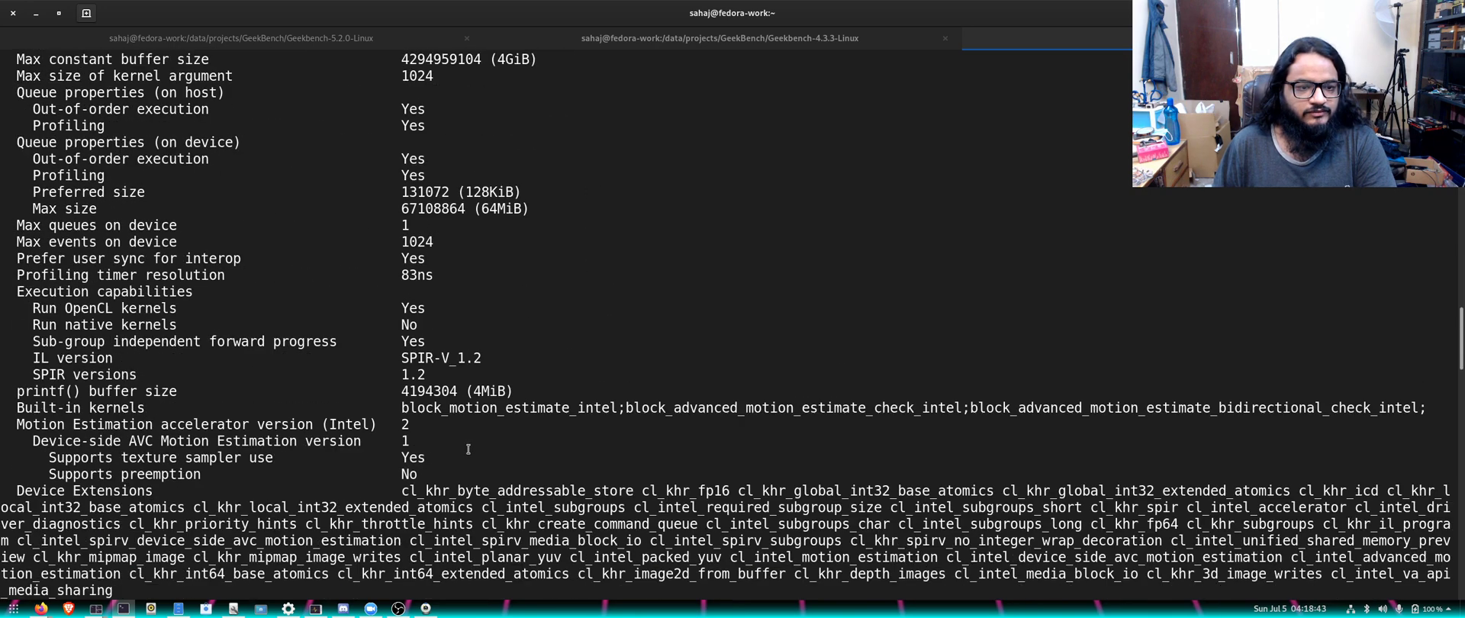
double_click(412, 358)
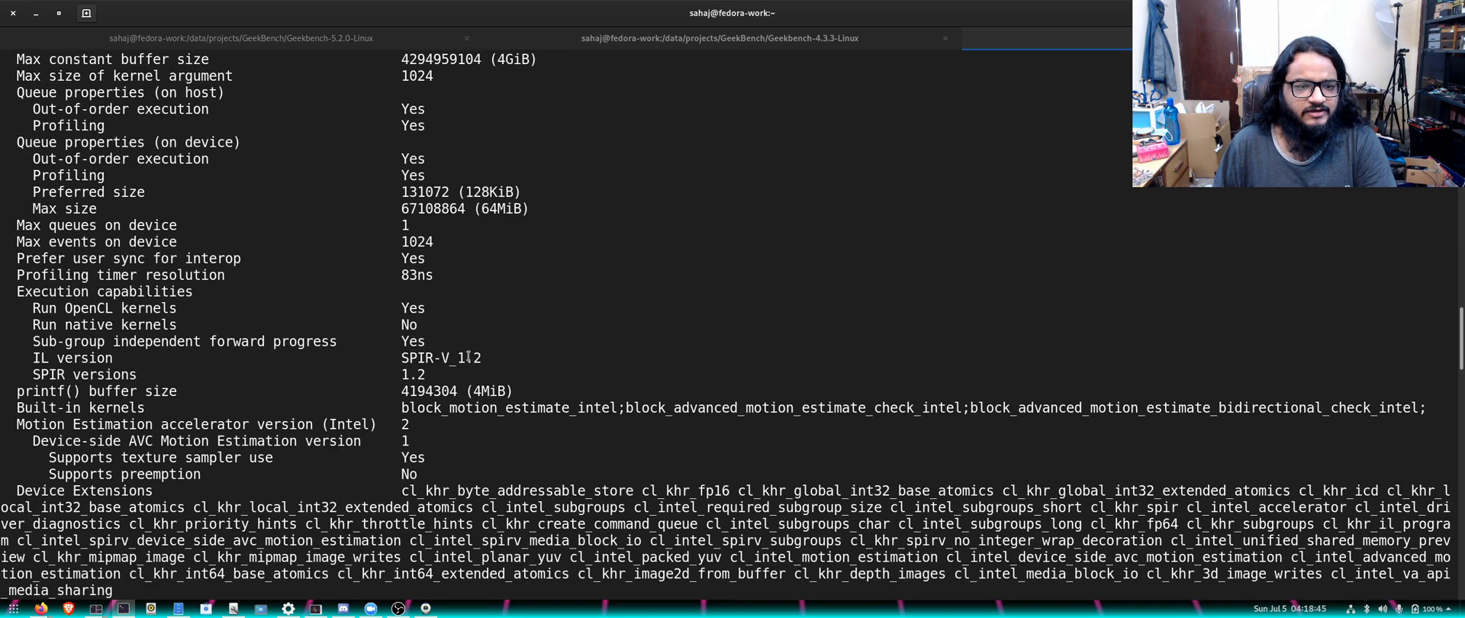
drag(481, 358, 400, 358)
Recheck the Intel device section from its compute units and floating-point support down to its execution capabilities and extensions.
scroll(413, 367, up, 12)
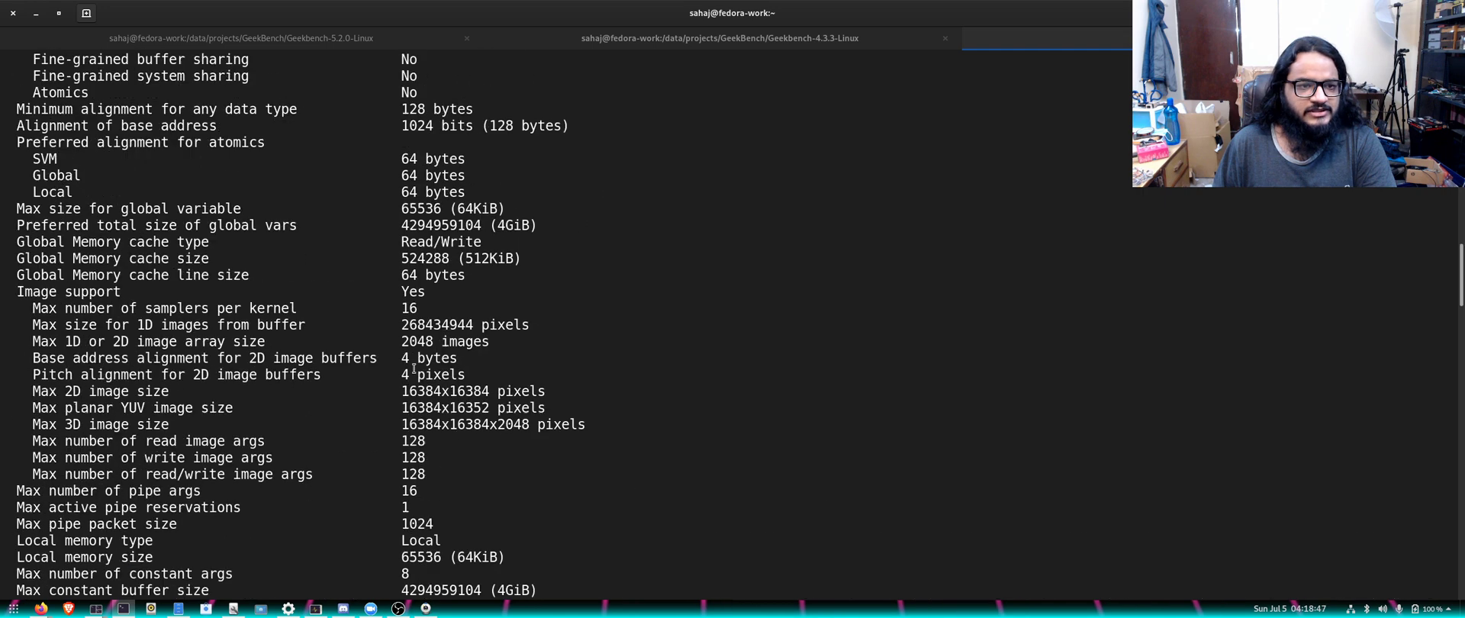
scroll(412, 367, up, 16)
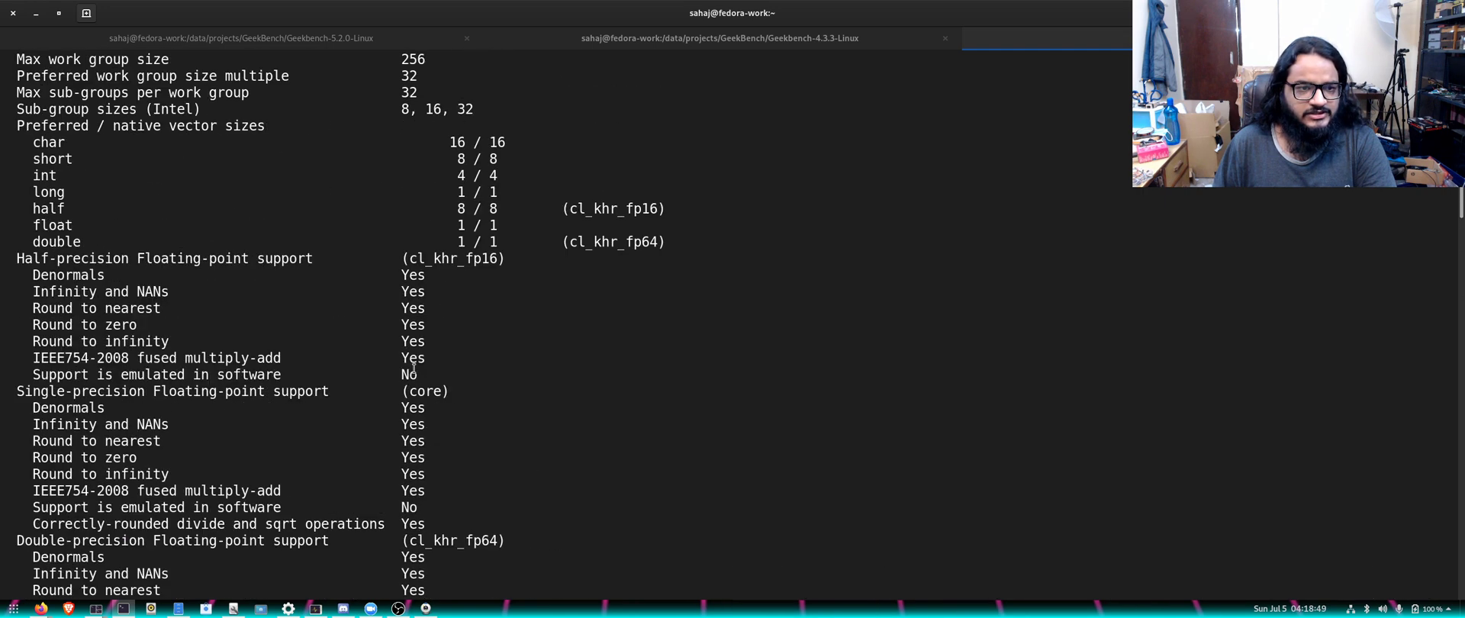
scroll(414, 368, up, 5)
scroll(413, 369, down, 19)
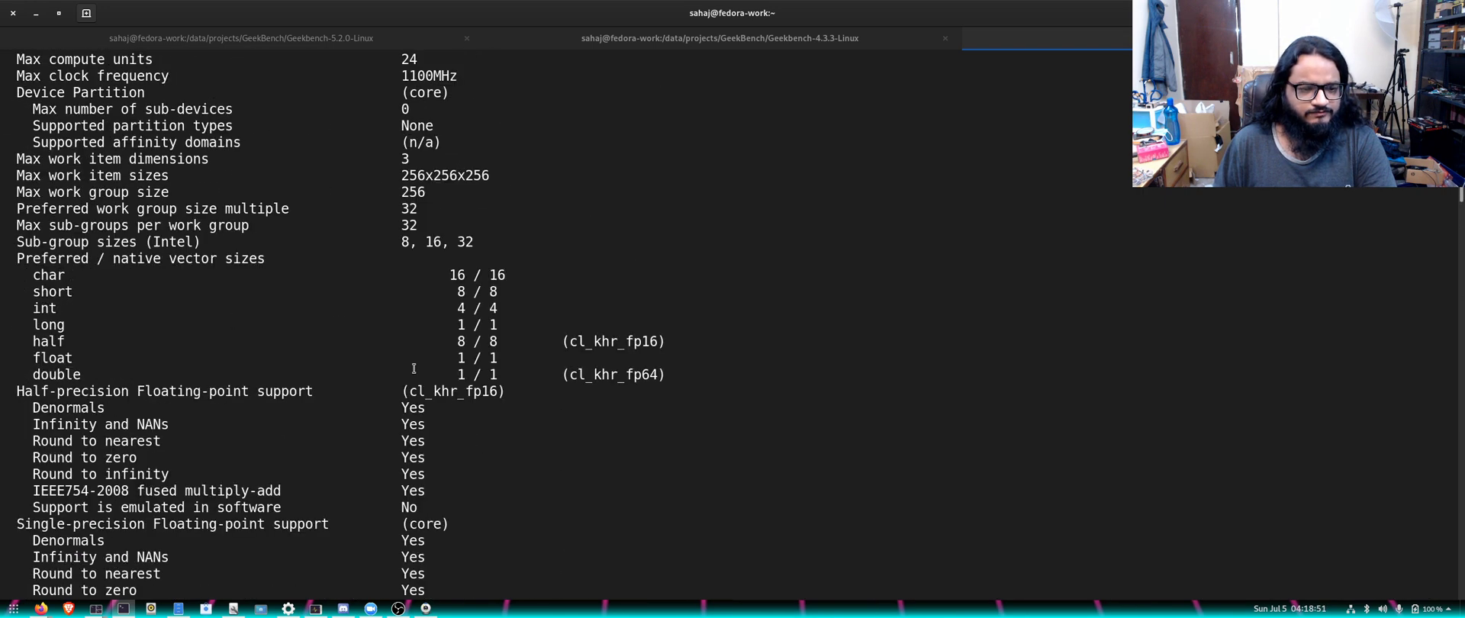
scroll(413, 367, down, 13)
scroll(413, 369, down, 3)
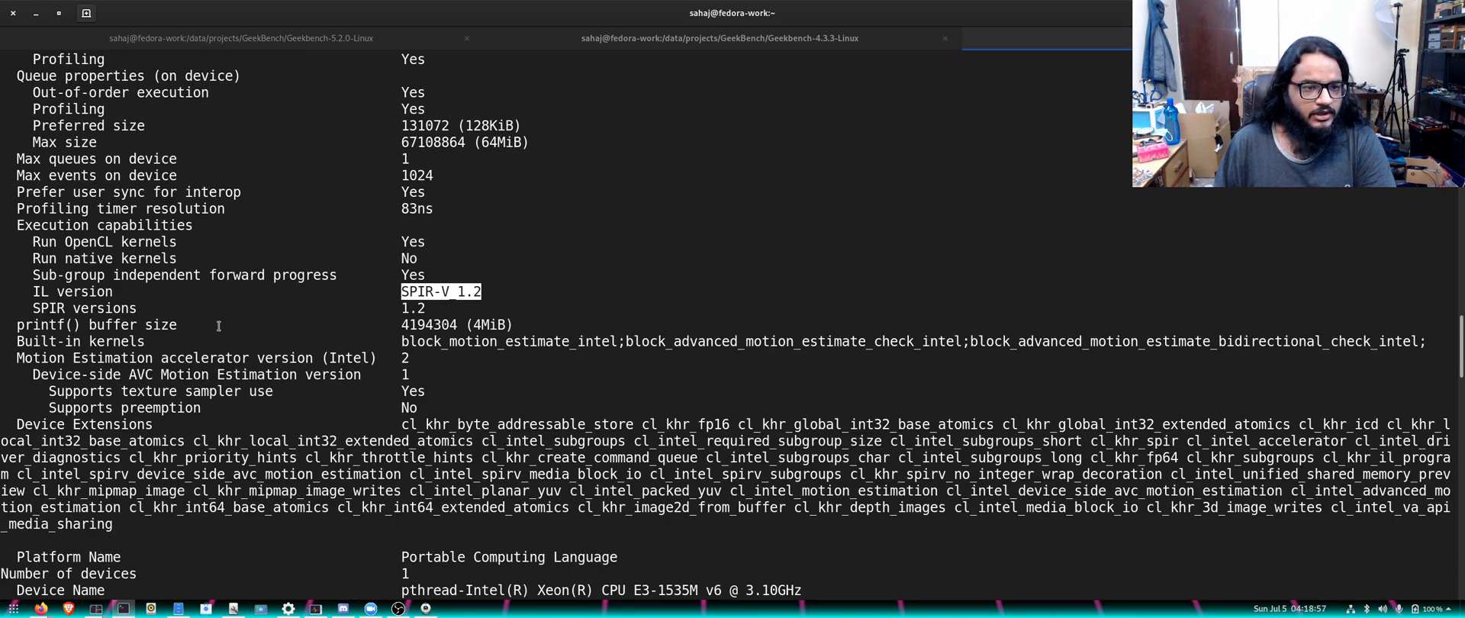
Examine the Portable Computing Language device, highlighting its device name and device version.
scroll(221, 327, down, 7)
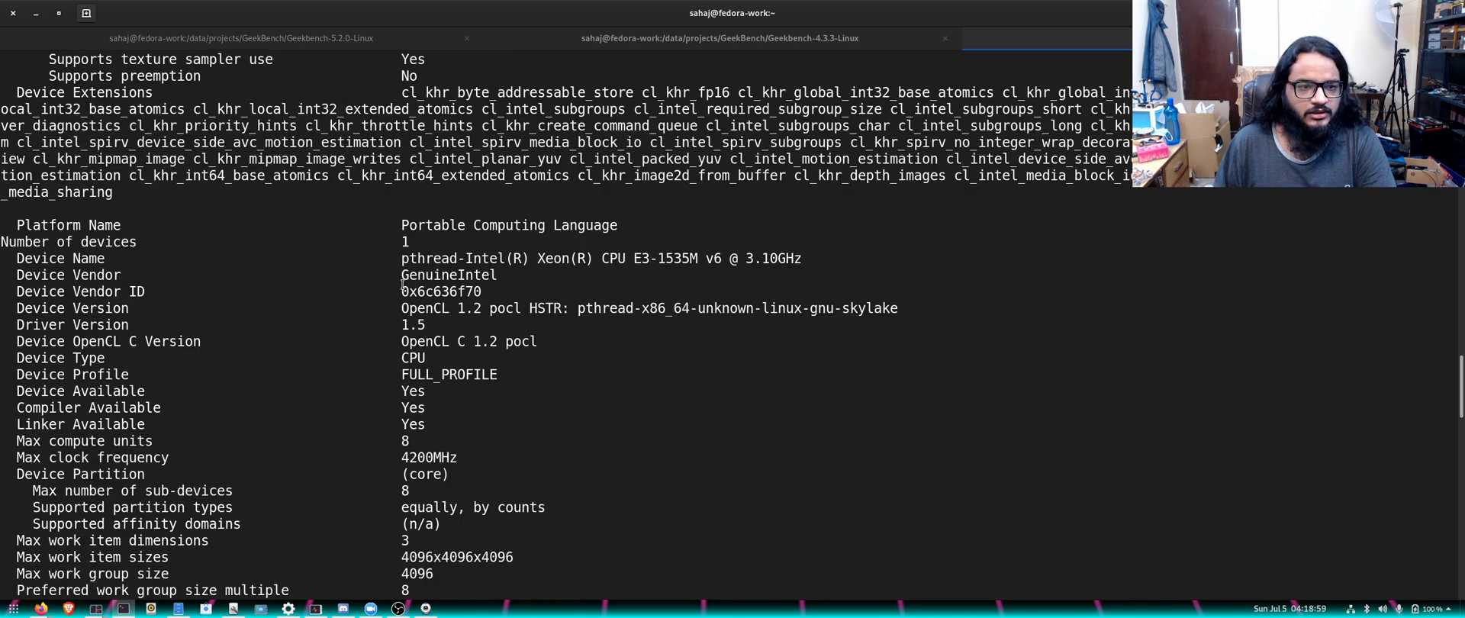
drag(401, 259, 803, 259)
click(811, 287)
mouse_move(898, 308)
mouse_down()
mouse_move(403, 308)
mouse_move(899, 307)
mouse_up()
click(407, 310)
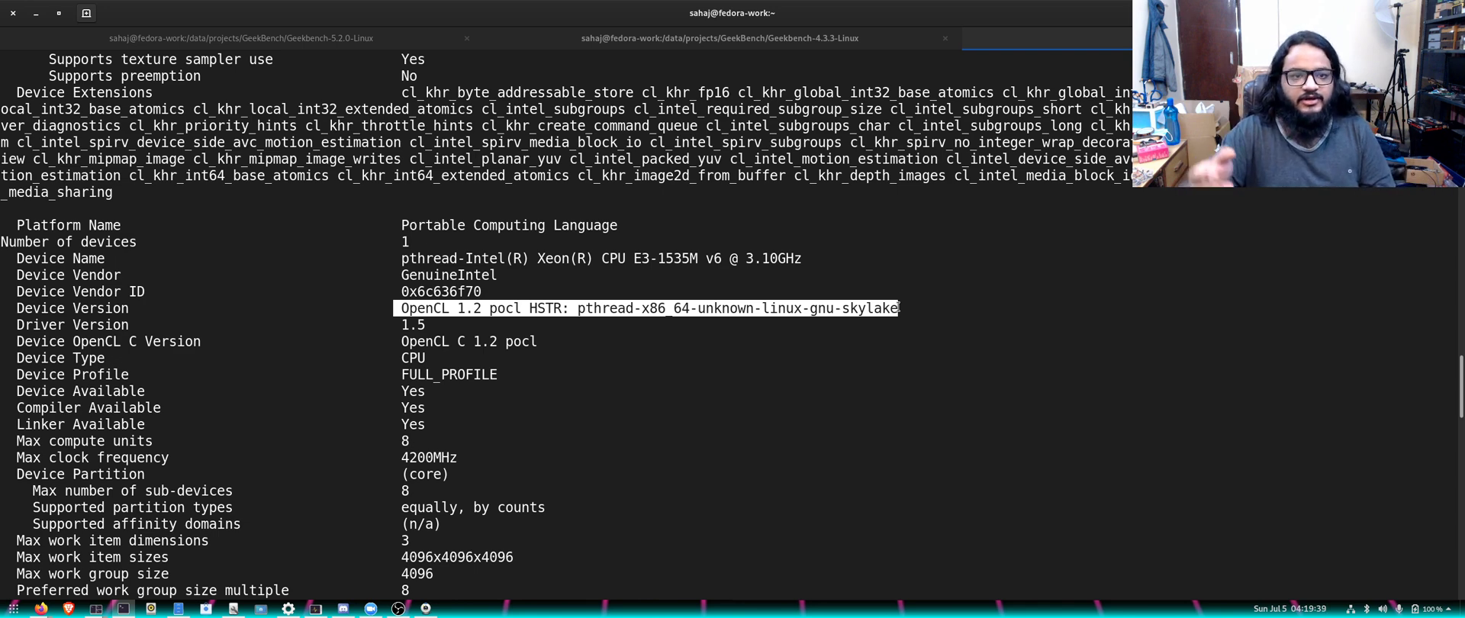
Return to the platform list and highlight the Portable Computing Language entry's vendor and OpenCL version.
scroll(1017, 422, down, 7)
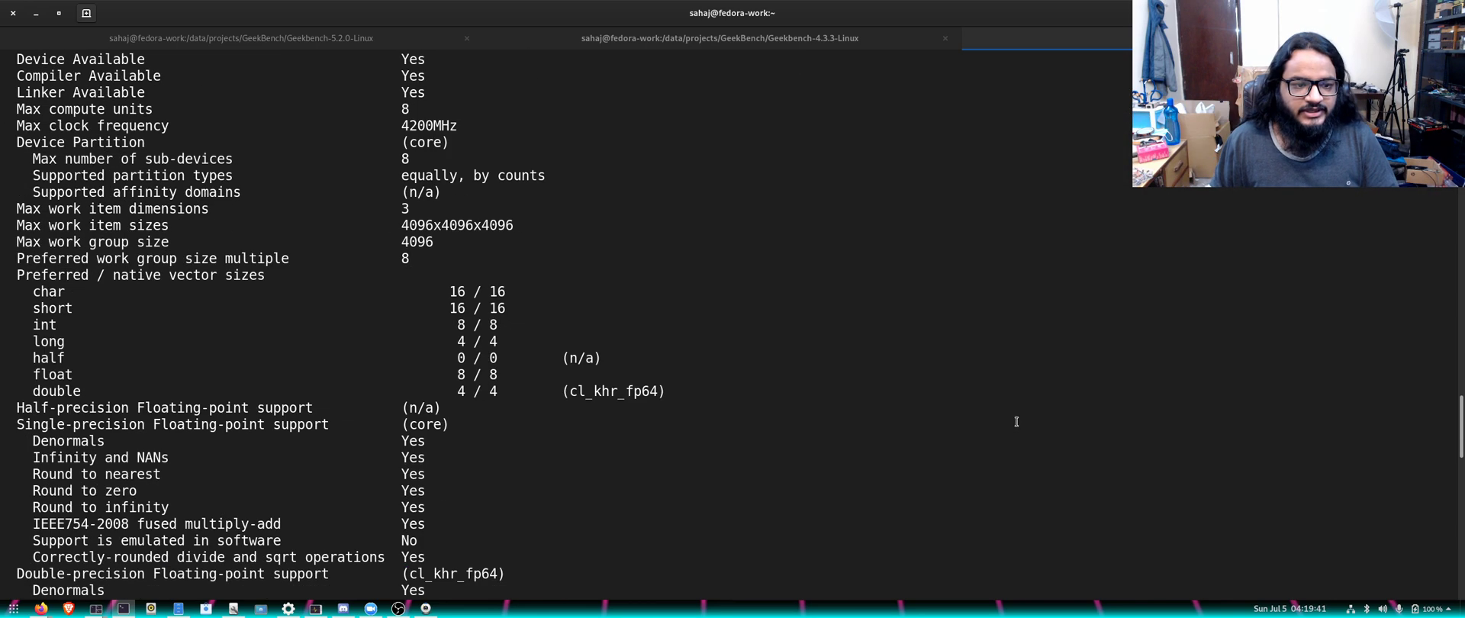
scroll(1017, 421, up, 20)
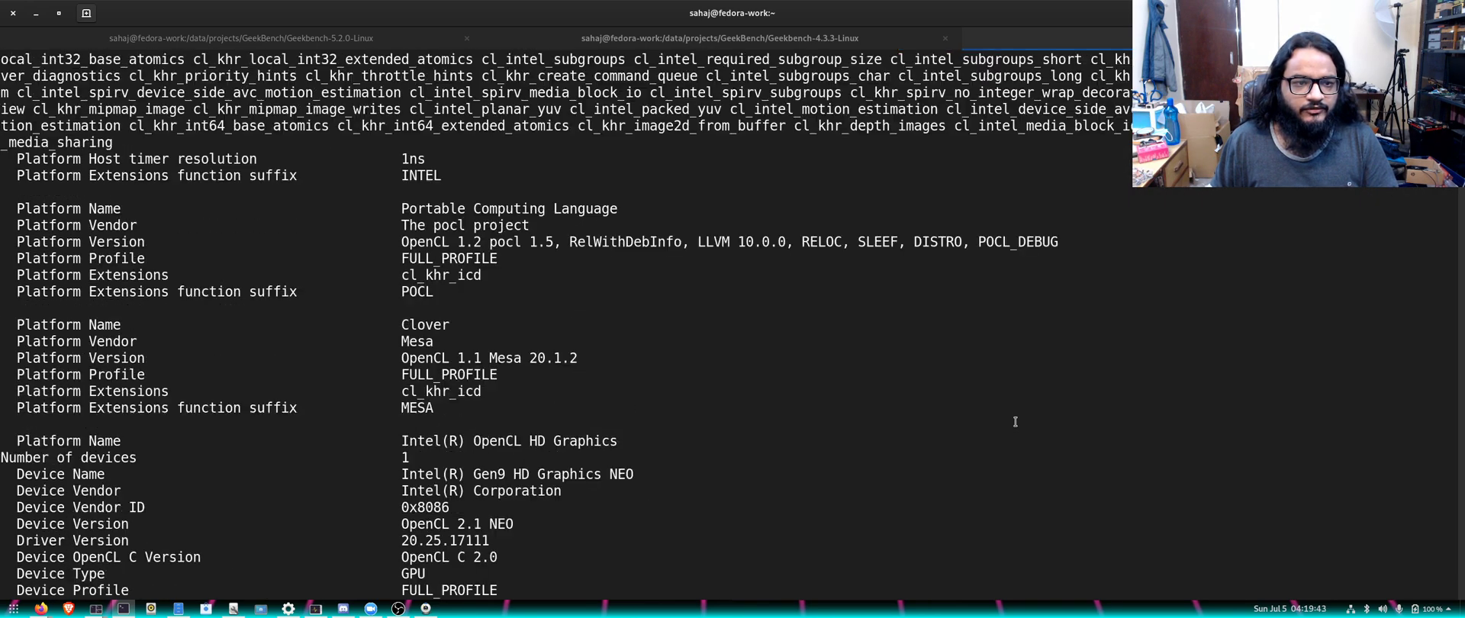
scroll(1015, 422, up, 2)
scroll(439, 470, up, 2)
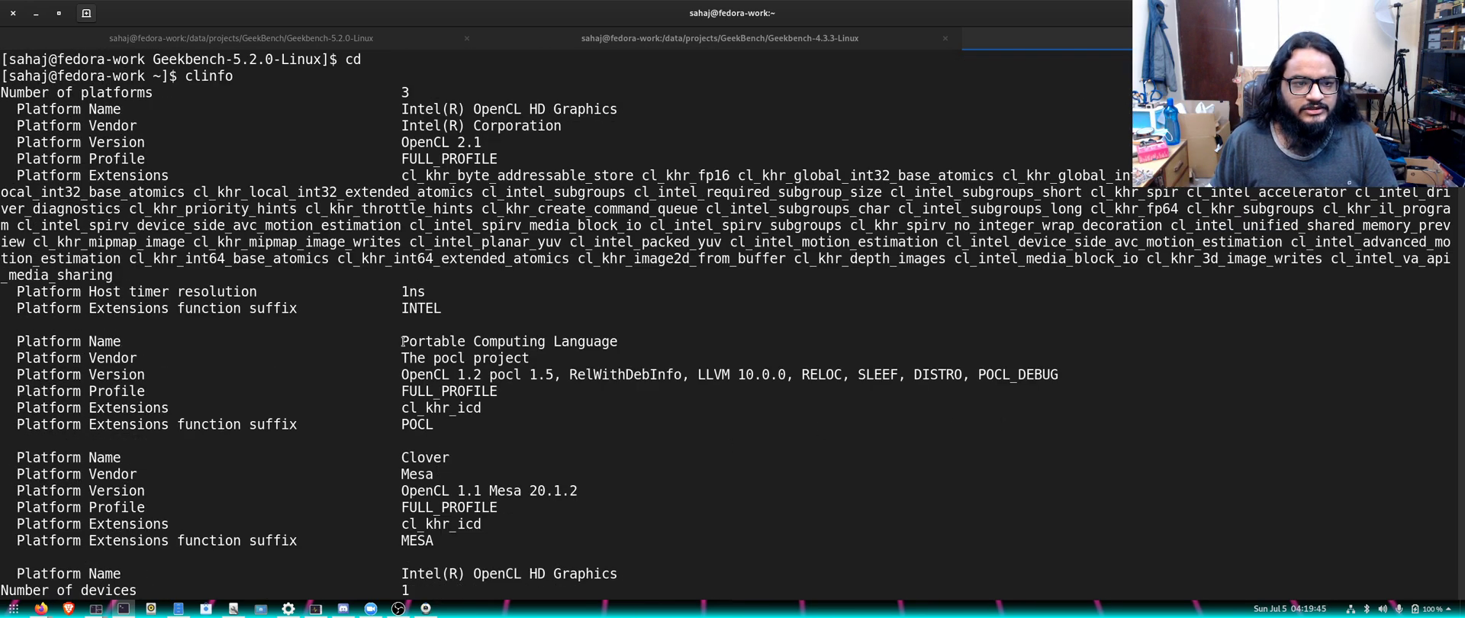
drag(402, 358, 529, 359)
drag(403, 375, 481, 375)
Look through the Portable Computing Language CPU device's details, from its name down to its vector sizes, floating-point support and extensions.
scroll(737, 485, down, 10)
scroll(737, 486, down, 20)
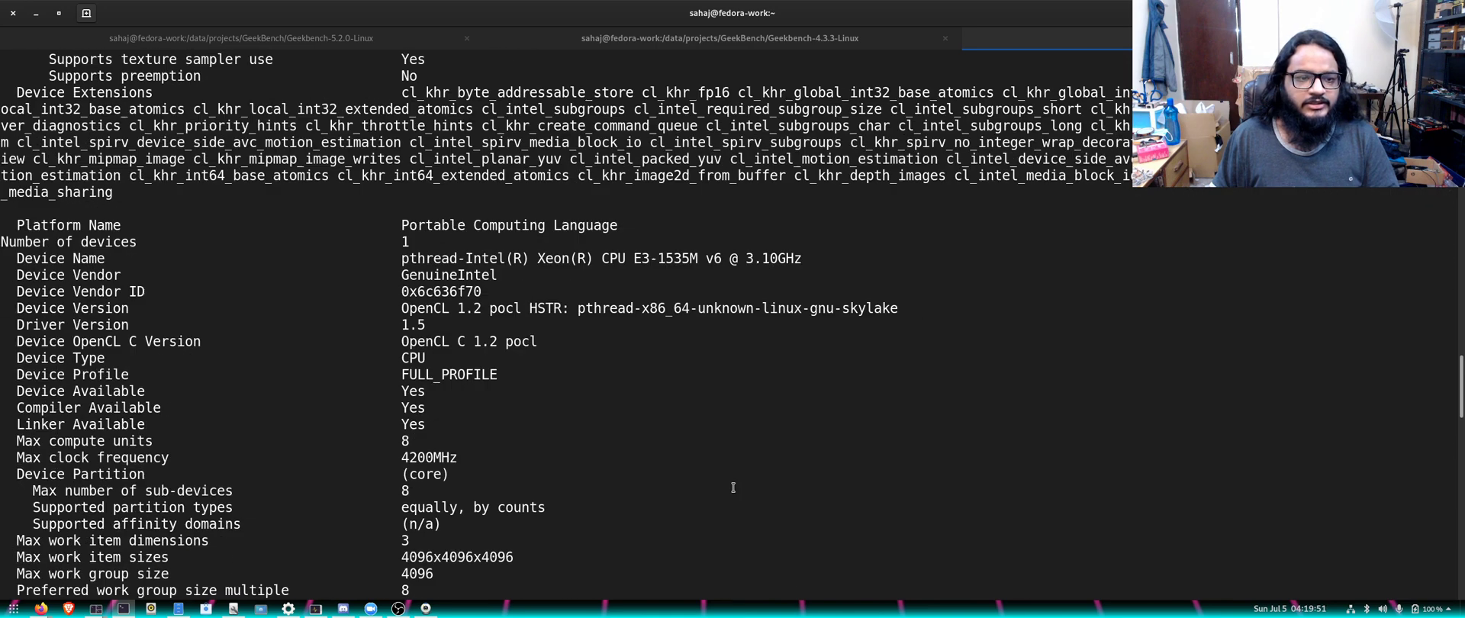
scroll(496, 374, down, 1)
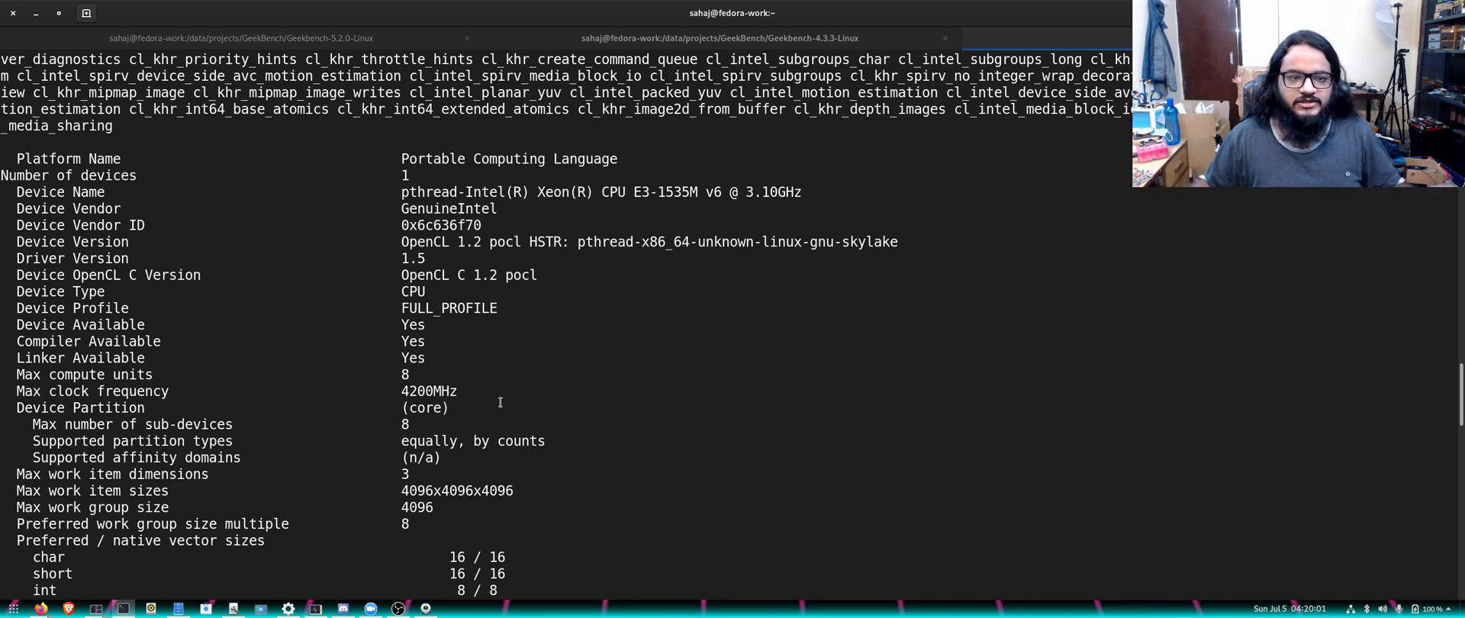
scroll(500, 402, down, 11)
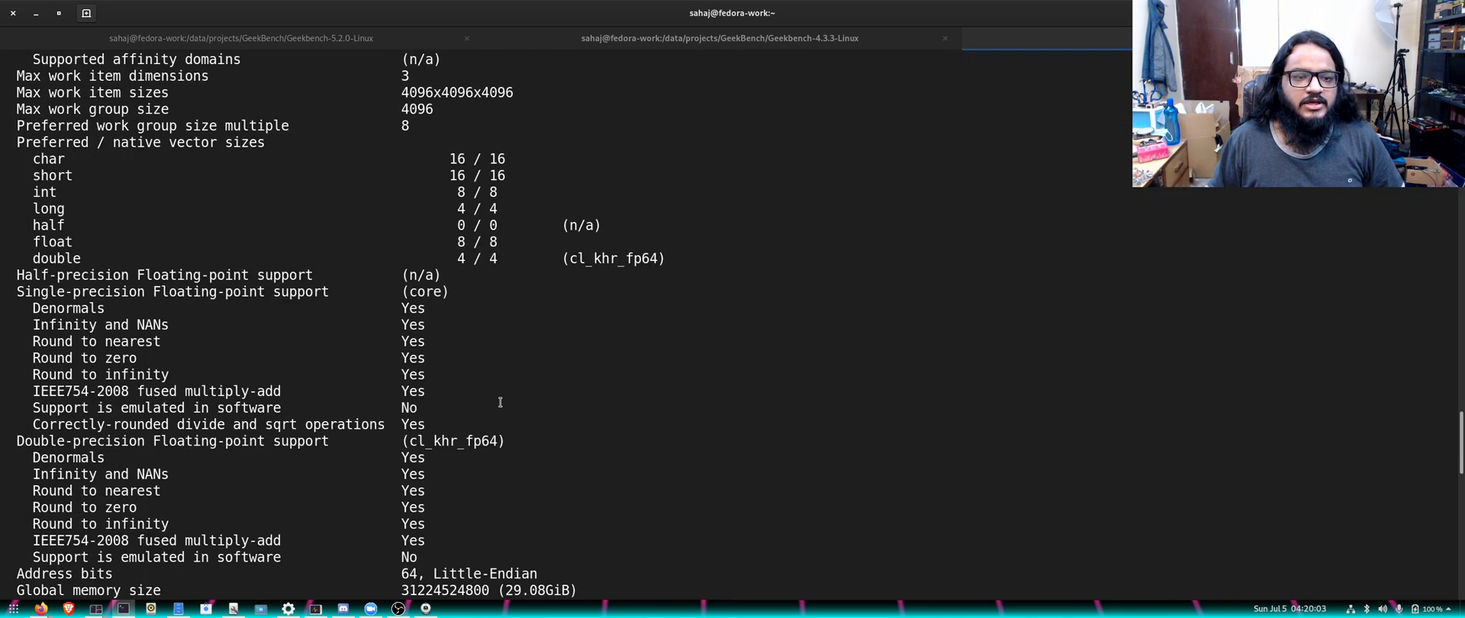
scroll(500, 403, down, 16)
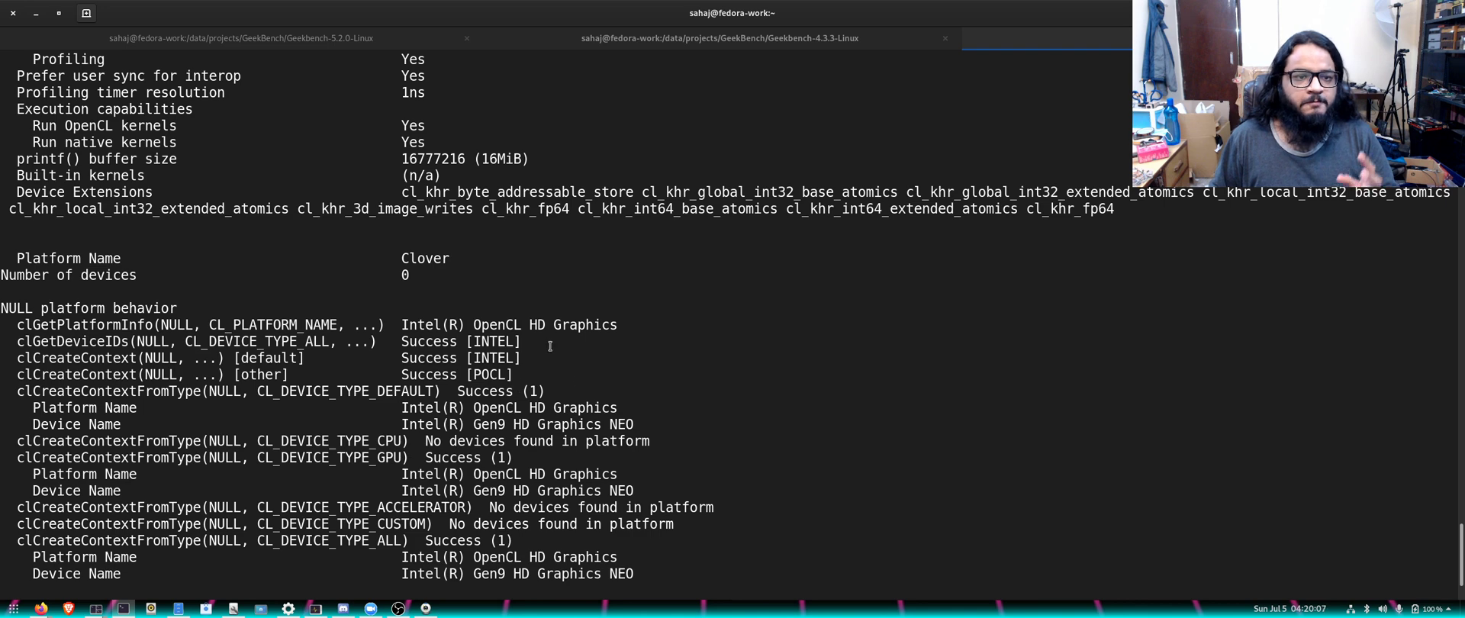
Check the ICD loader properties at the end of the clinfo output, highlighting the loader profile.
scroll(549, 346, down, 2)
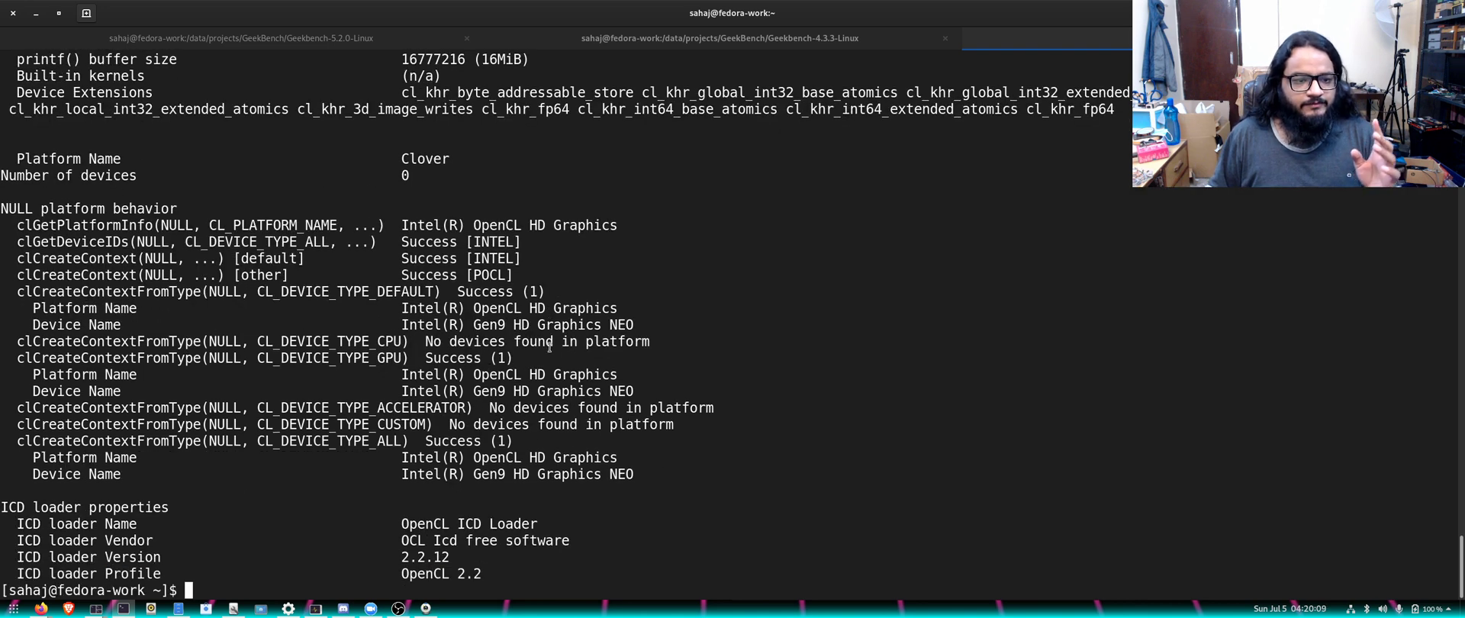
drag(443, 573, 438, 569)
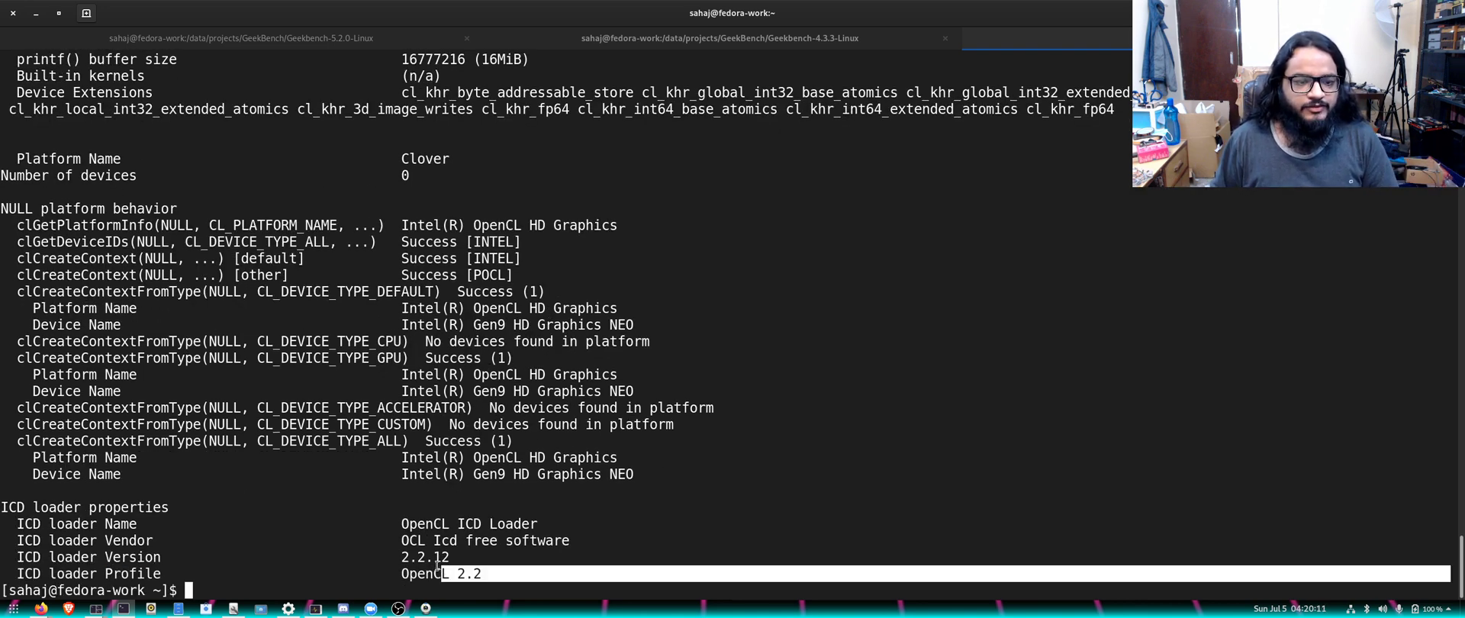
click(768, 513)
Go back to the platform list and highlight the whole Clover entry from Mesa.
scroll(582, 257, up, 20)
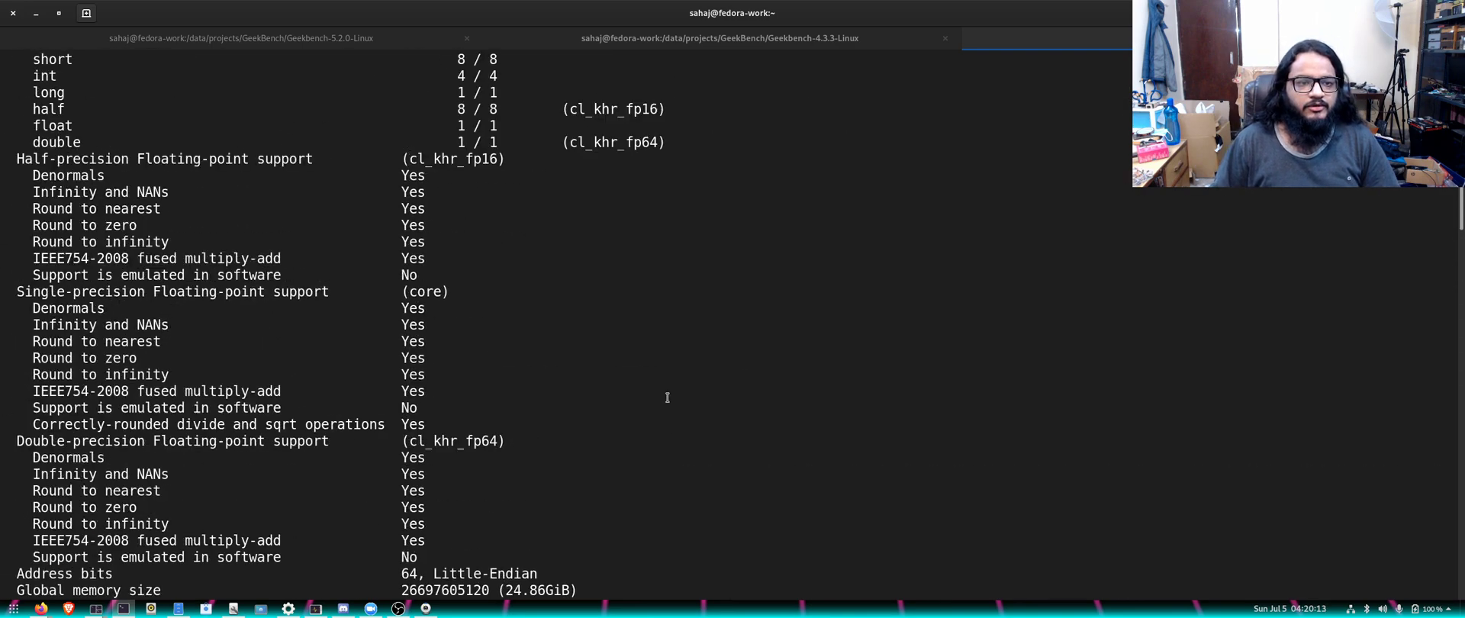
scroll(595, 474, down, 5)
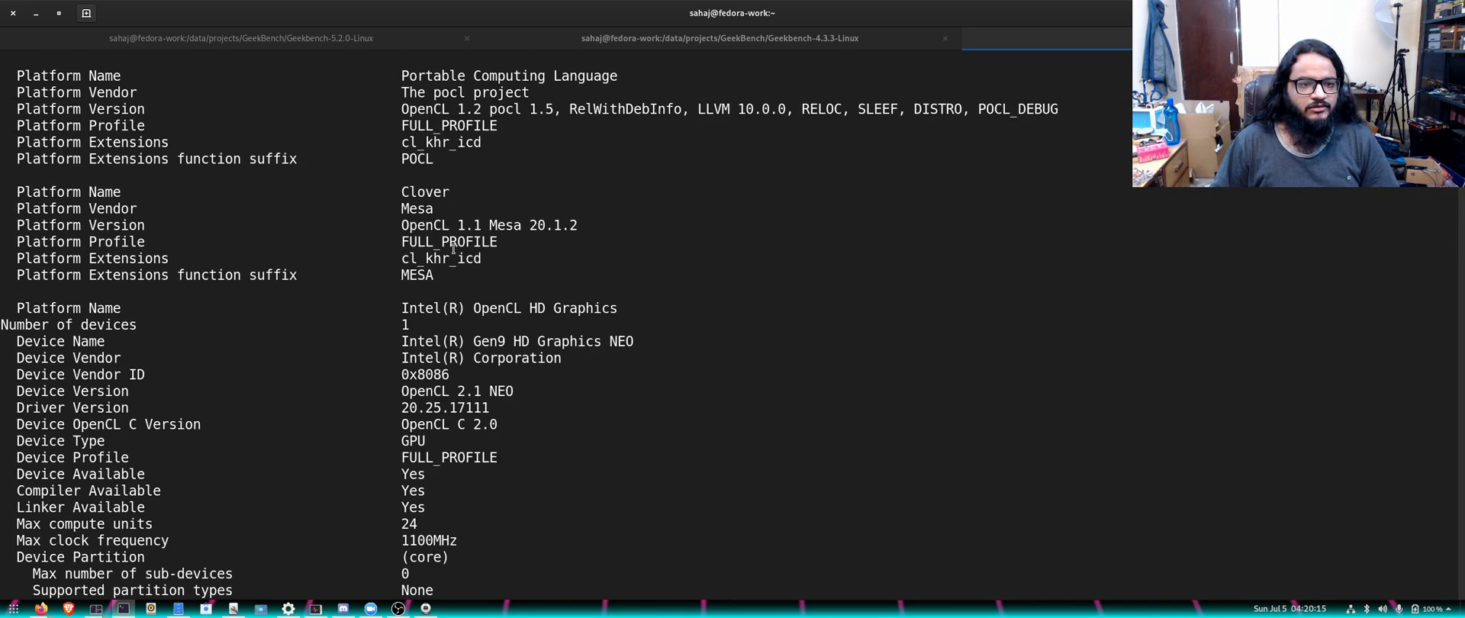
drag(450, 258, 582, 273)
click(0, 198)
scroll(581, 270, up, 5)
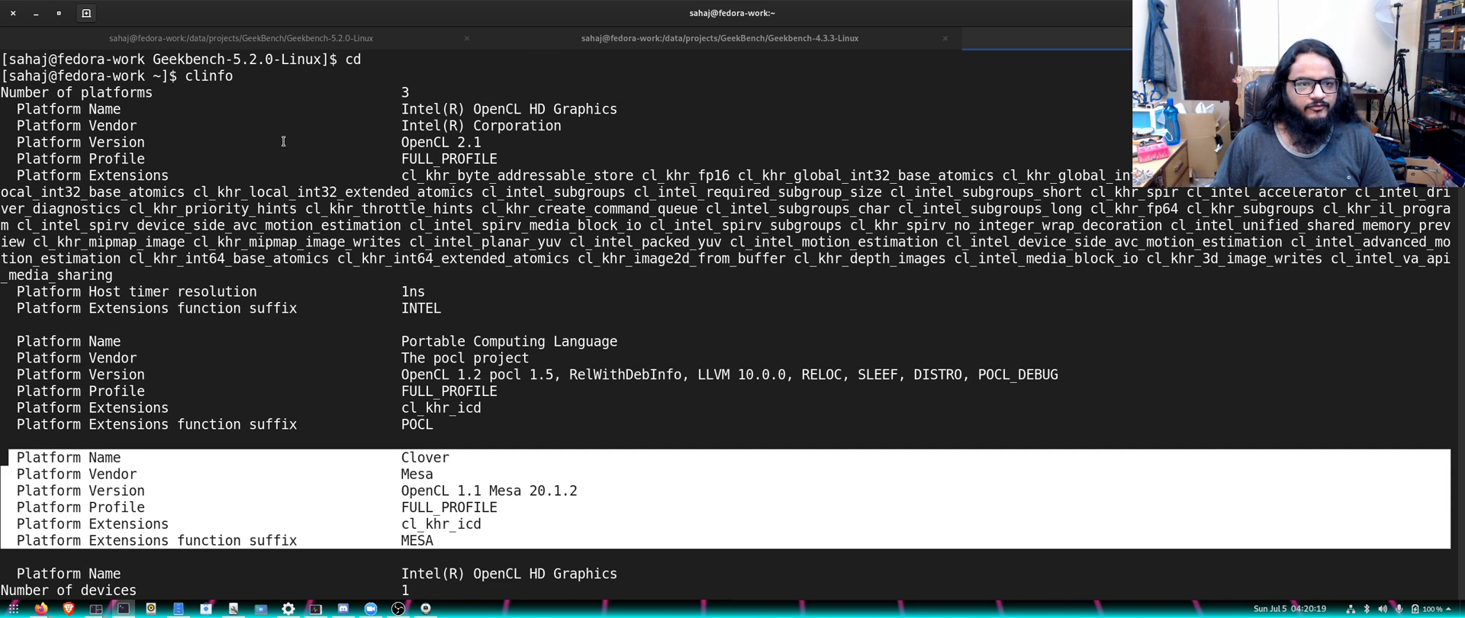
Highlight the Intel, Portable Computing Language and Clover platform entries one after another in the platform list.
click(30, 59)
drag(17, 106, 1406, 271)
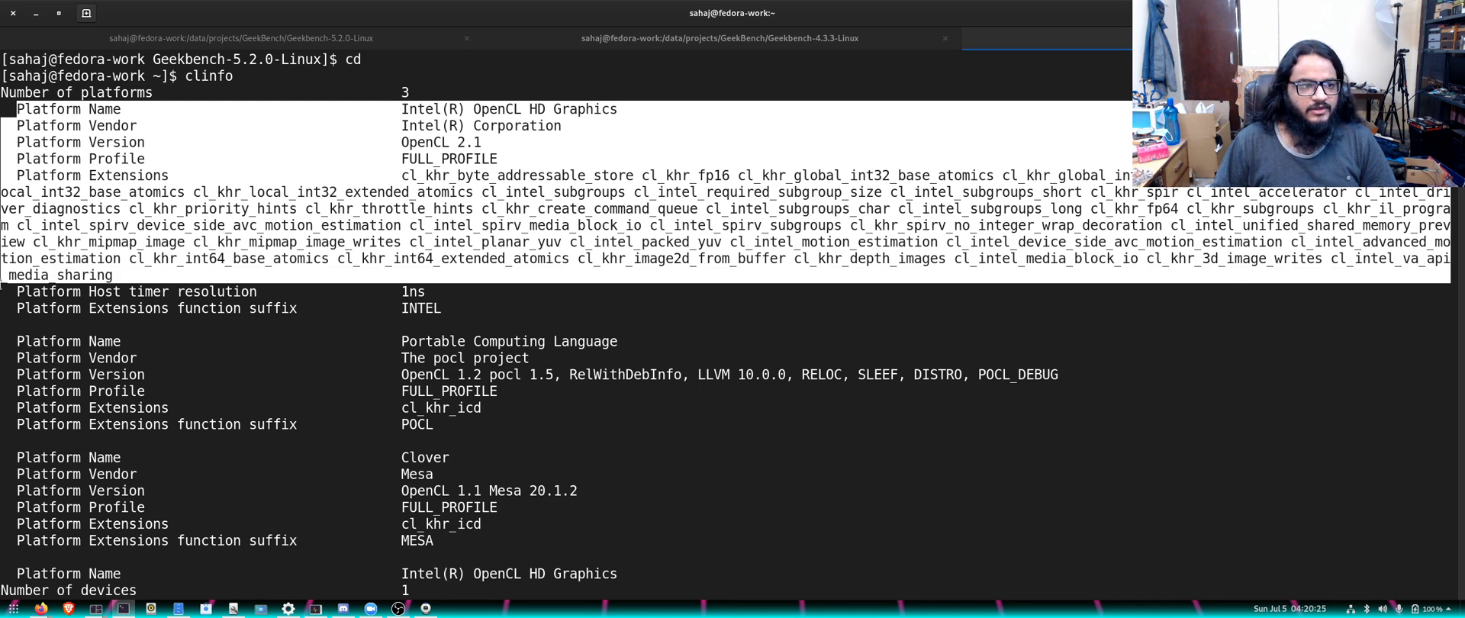
drag(1, 283, 541, 428)
scroll(355, 451, down, 3)
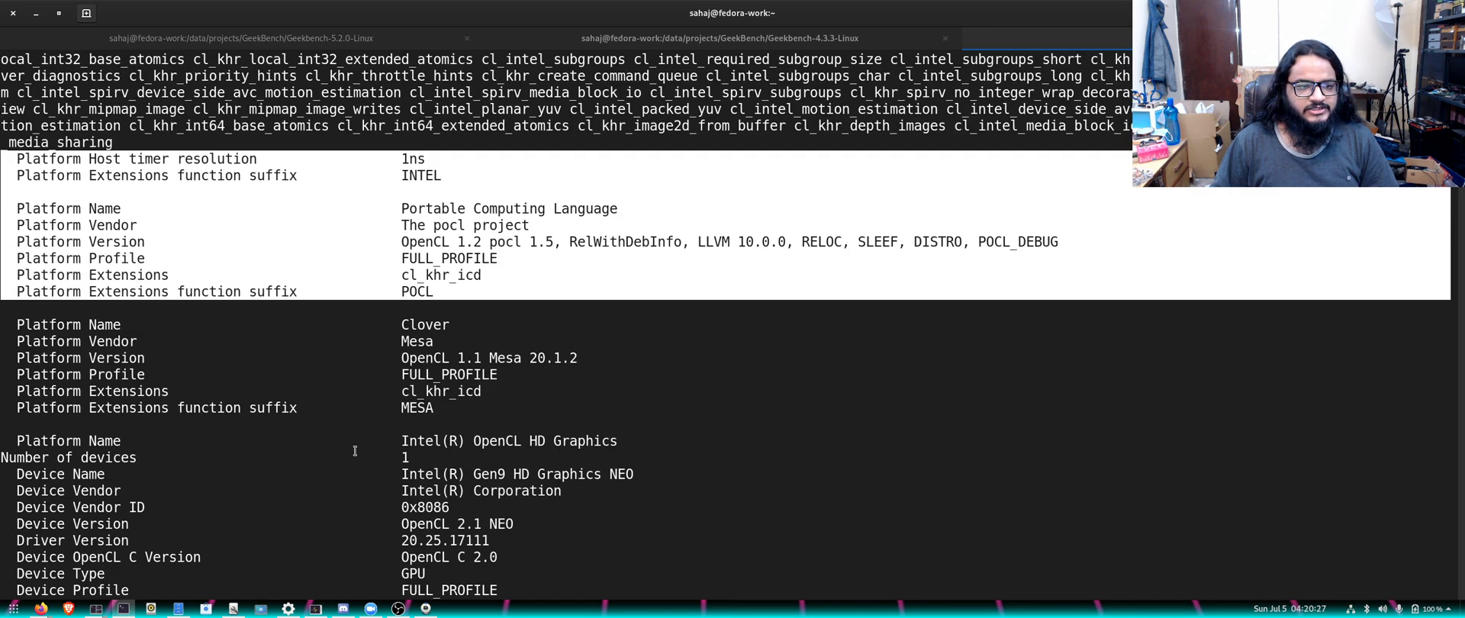
scroll(355, 451, down, 2)
drag(1, 262, 499, 336)
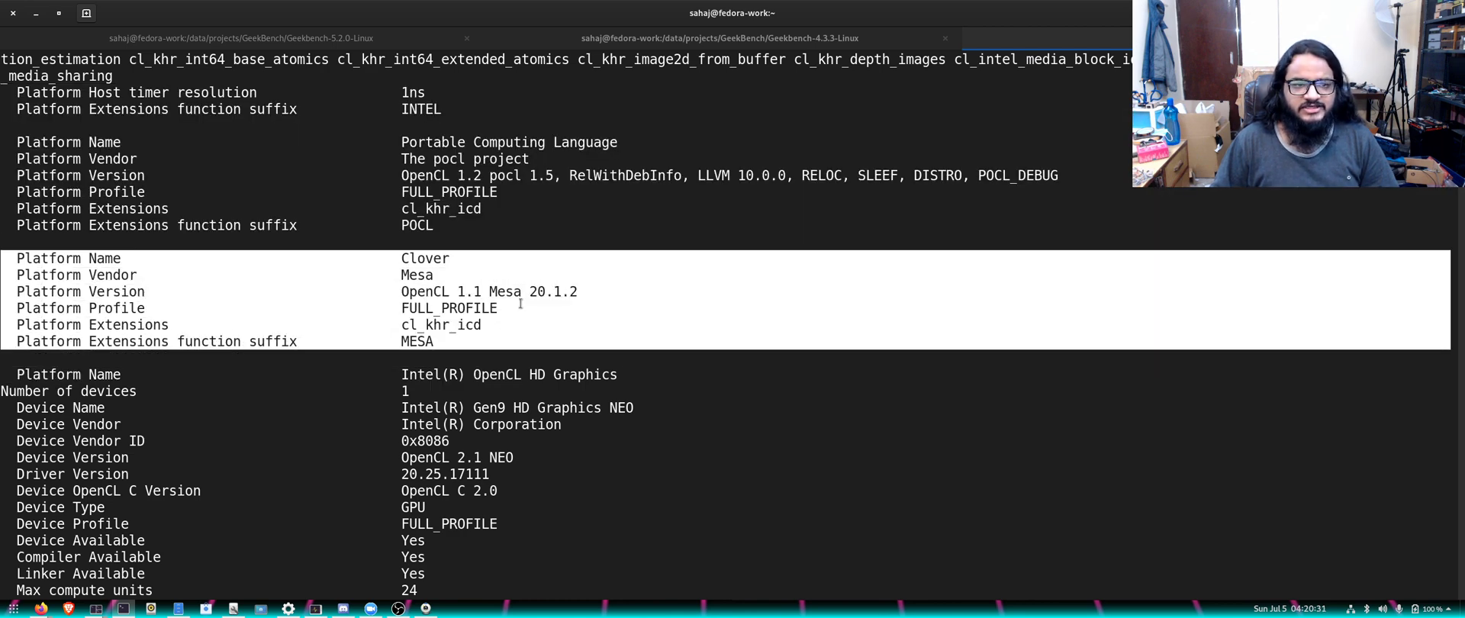
Highlight the Intel GPU device's section from its number of devices to its clock frequency, and skim its remaining properties.
scroll(582, 174, down, 4)
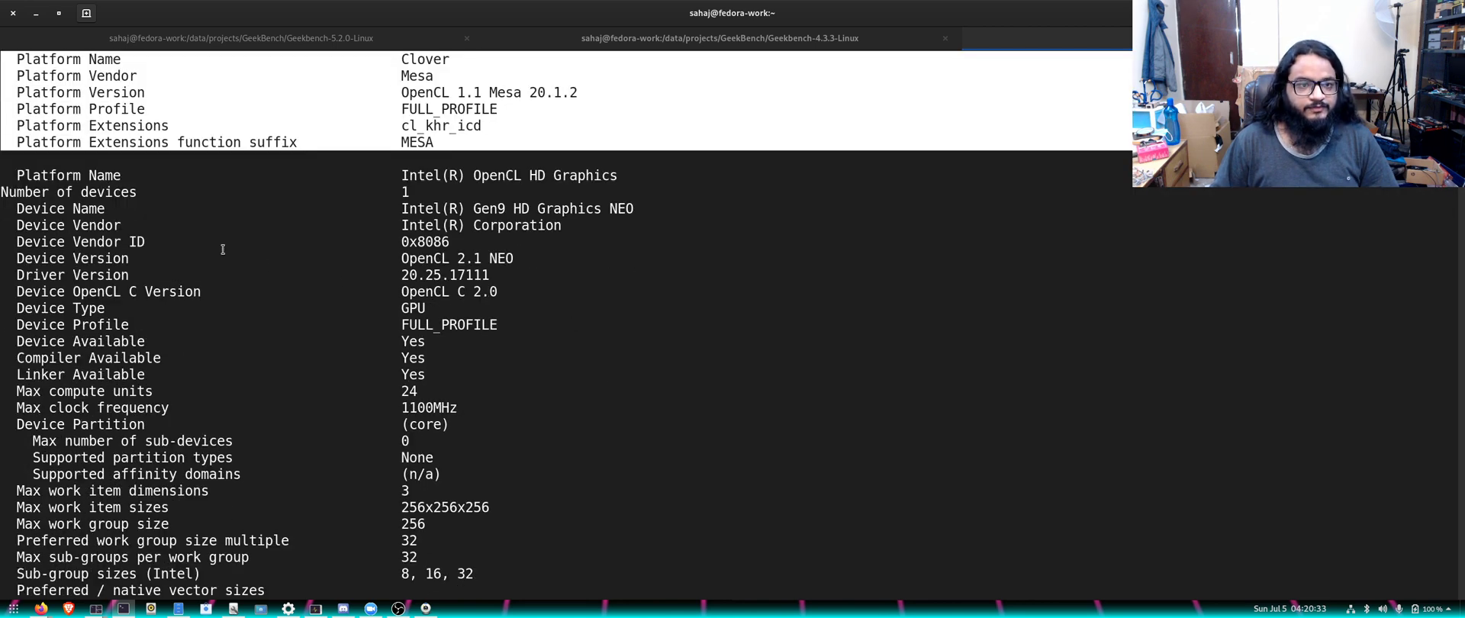
drag(4, 187, 676, 409)
scroll(676, 402, down, 17)
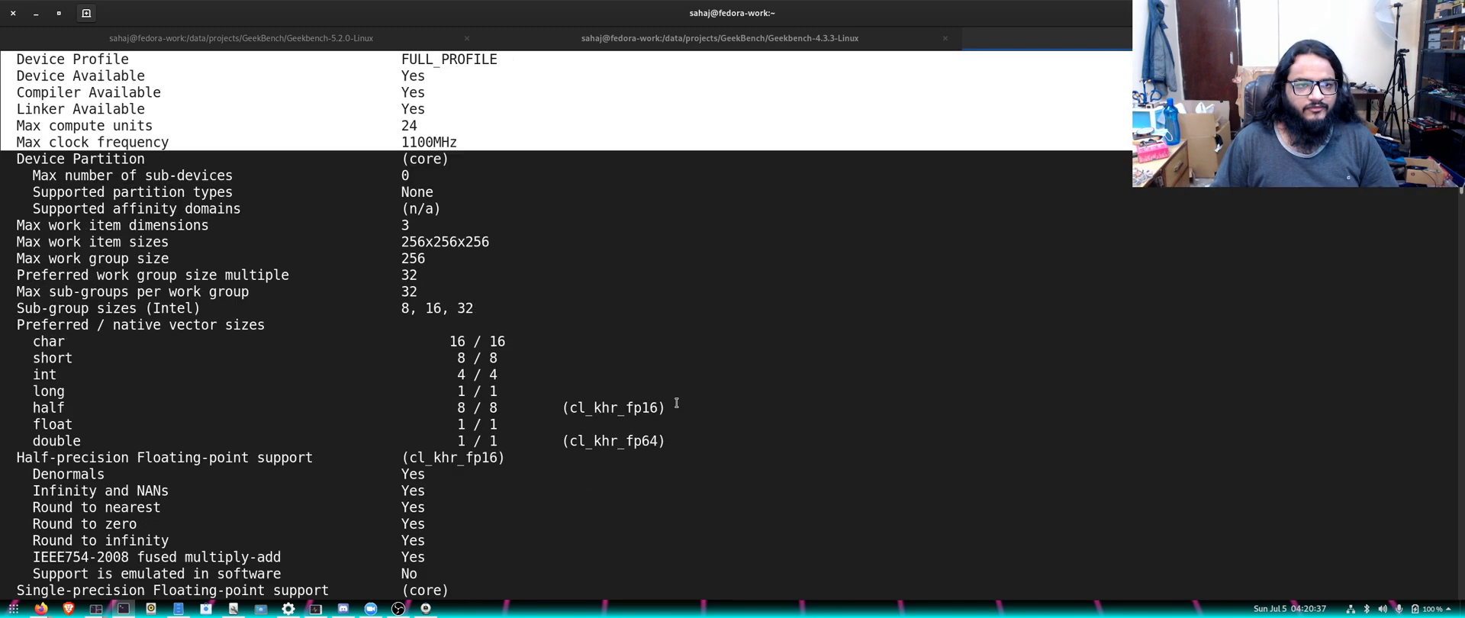
scroll(676, 402, down, 20)
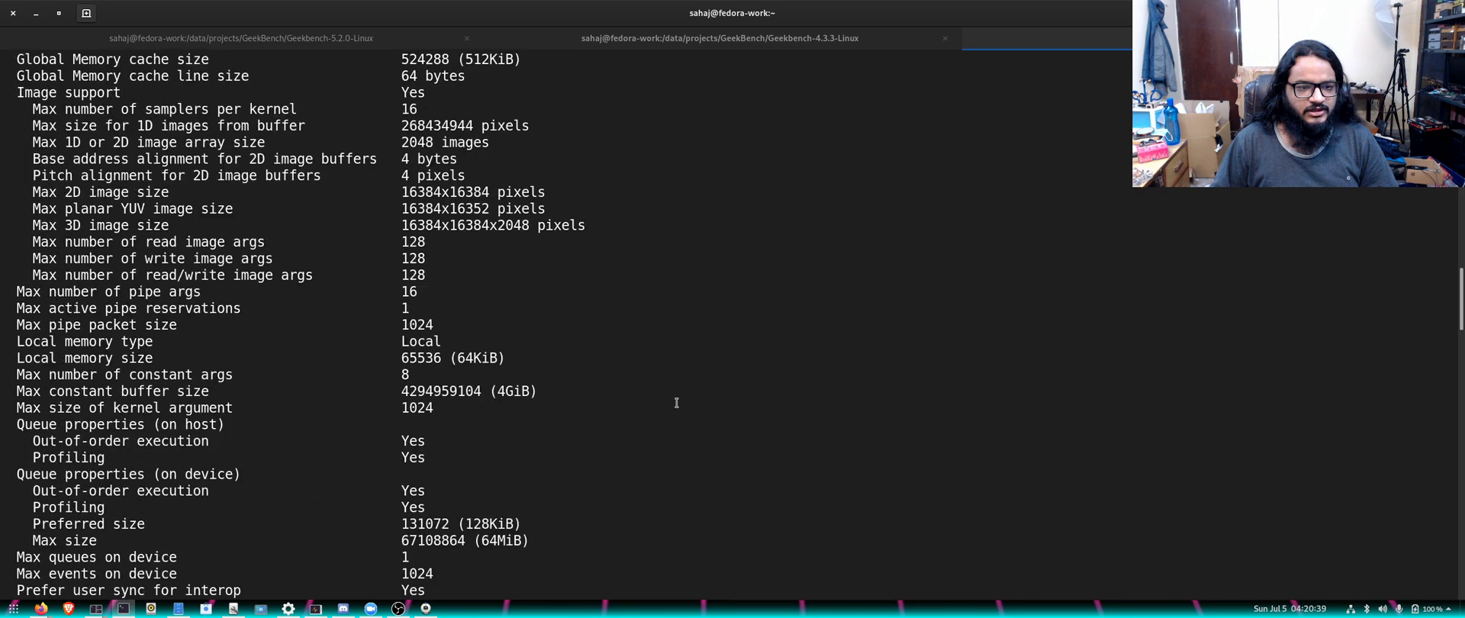
drag(676, 402, 669, 447)
Highlight the entire Portable Computing Language device section, from its platform name through its device extensions.
scroll(668, 447, down, 7)
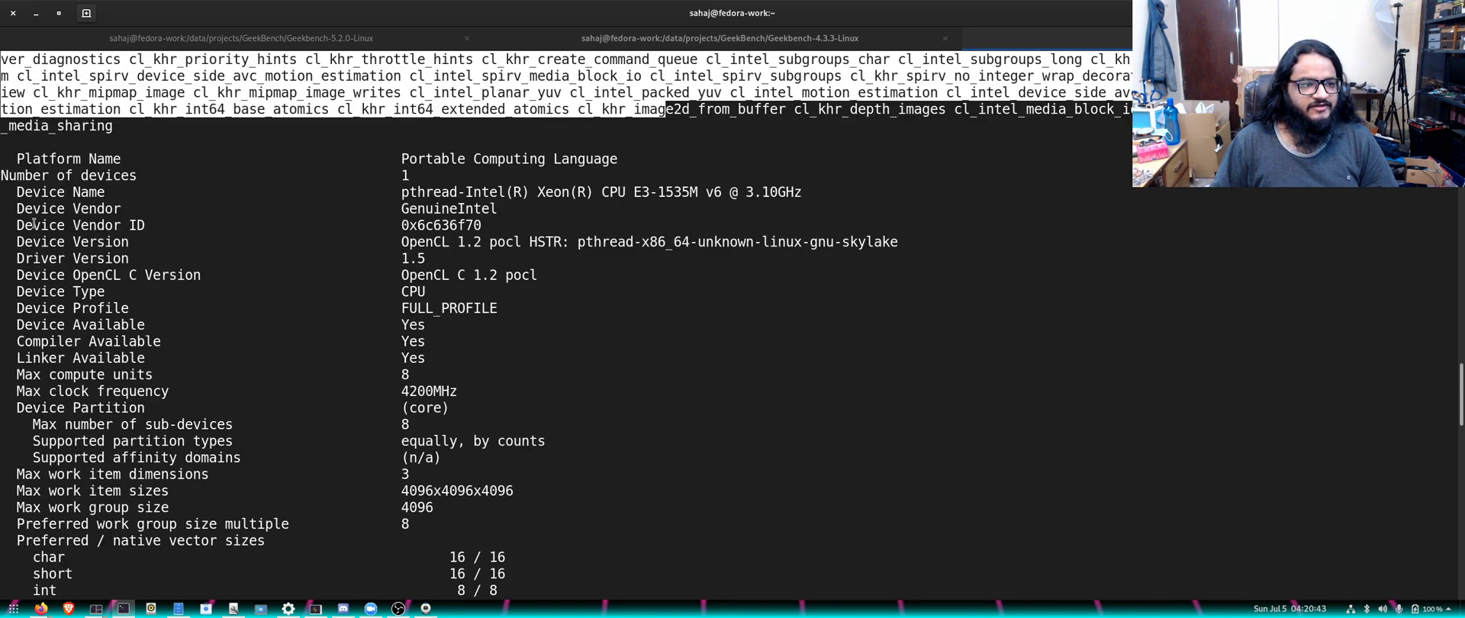
drag(1, 150, 819, 424)
scroll(819, 420, down, 13)
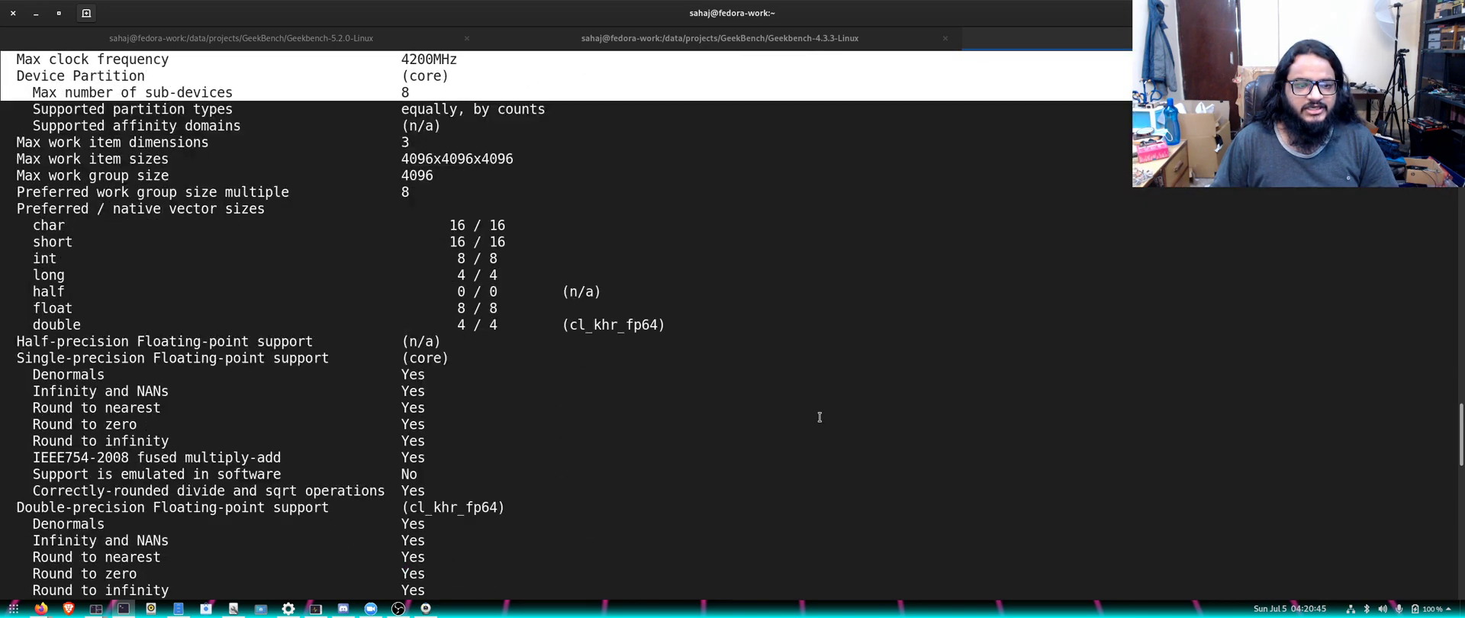
scroll(820, 418, down, 11)
shift+click(1110, 355)
shift+click(1114, 344)
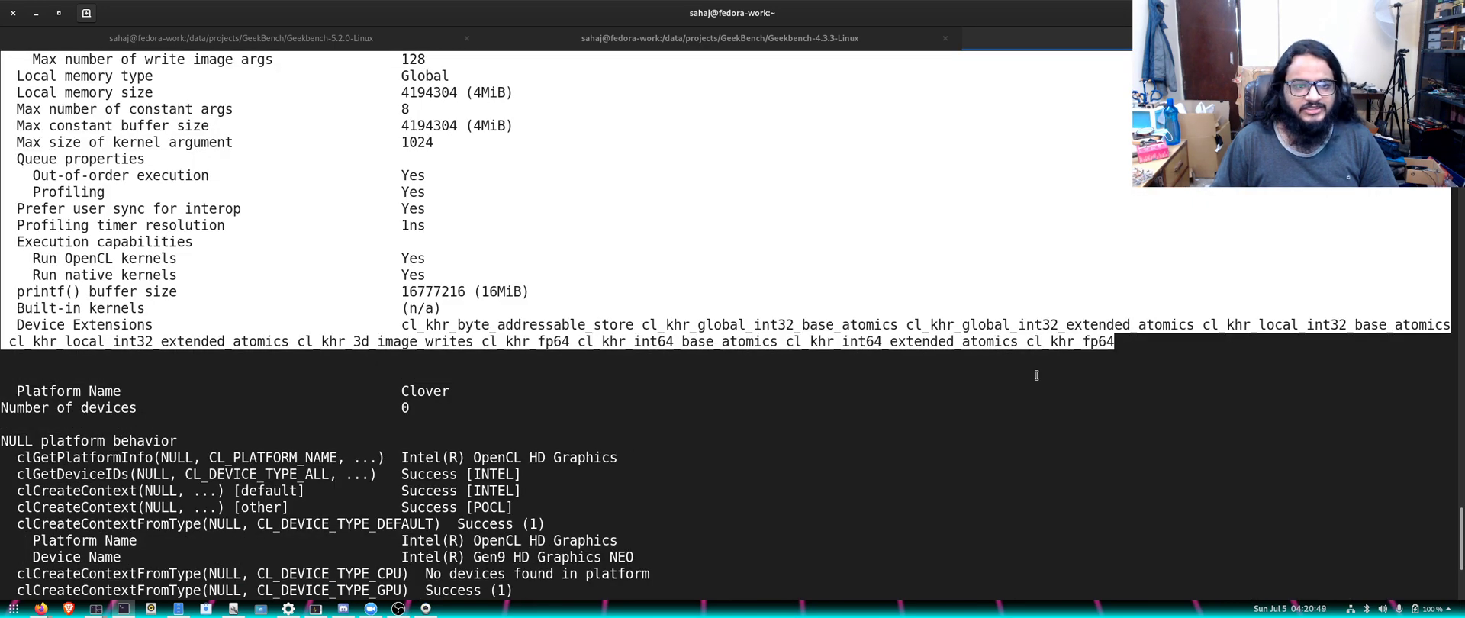
Highlight the Clover platform's name and number of devices in the device listing.
drag(1, 385, 412, 405)
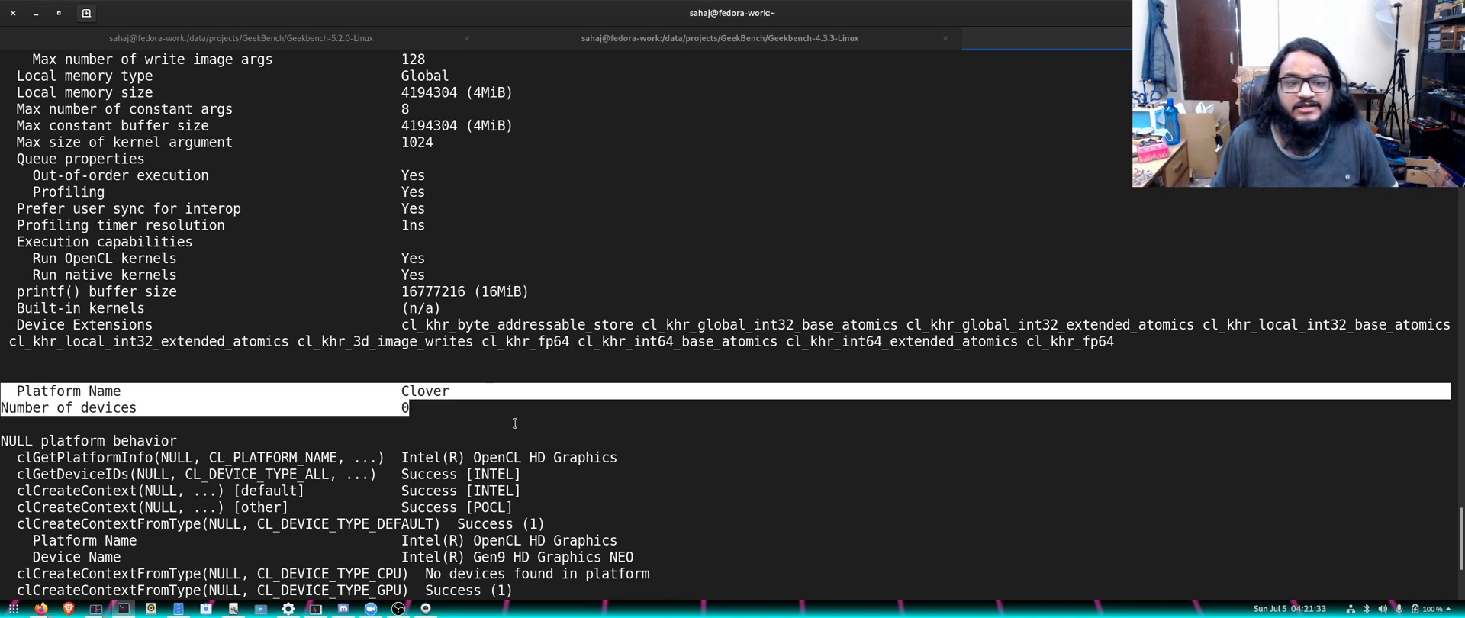
click(365, 401)
drag(416, 408, 14, 385)
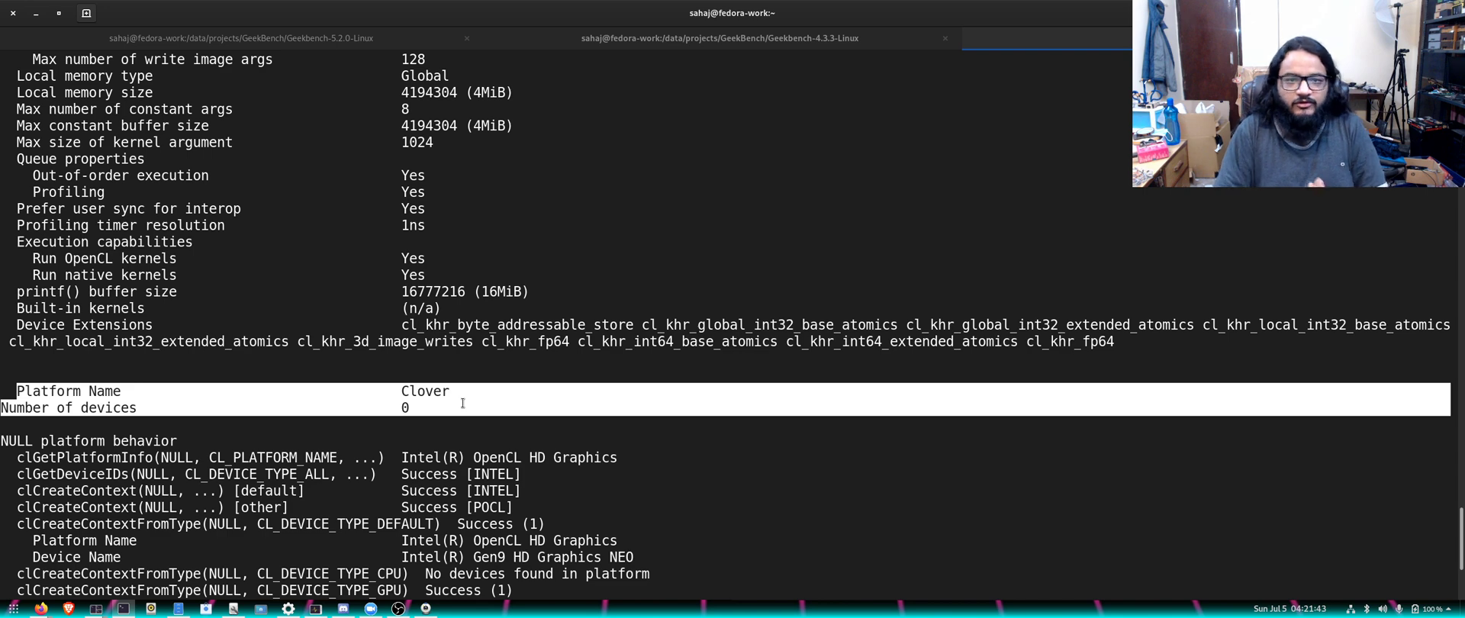
Review the NULL platform behavior and ICD loader properties sections, and clear the text highlight.
scroll(463, 403, down, 5)
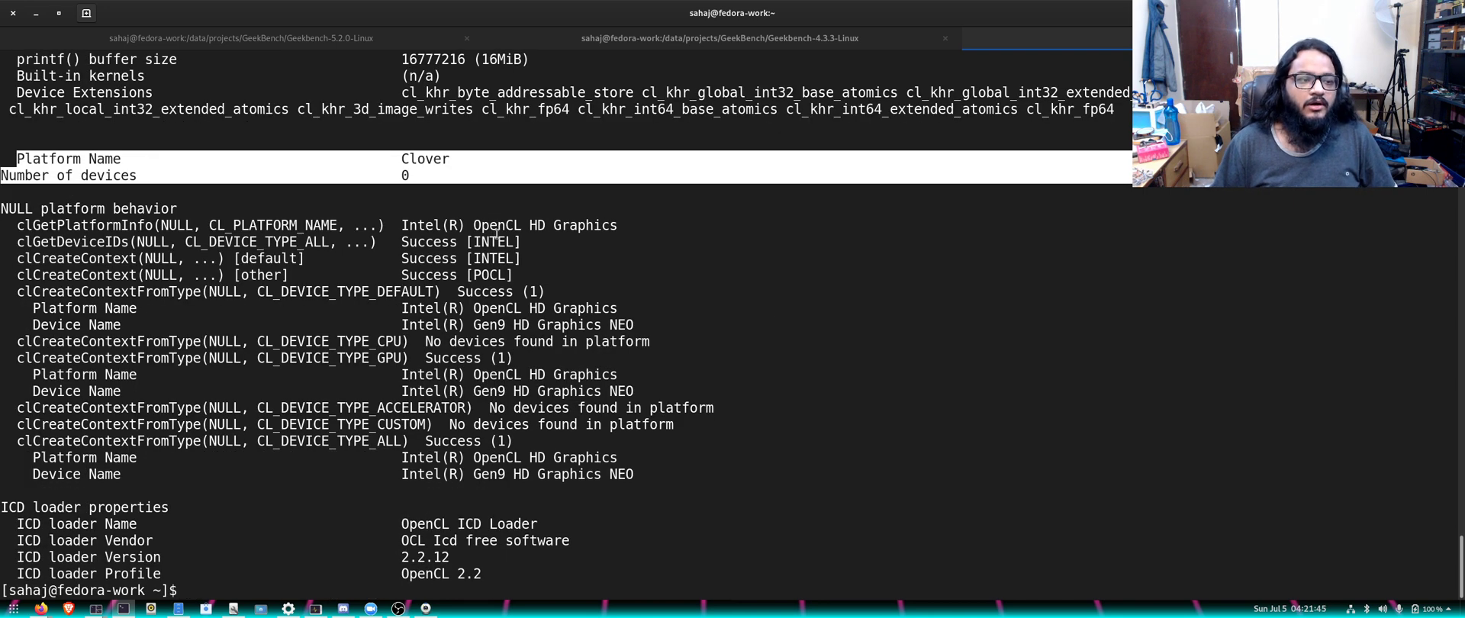
drag(2, 205, 567, 557)
click(568, 556)
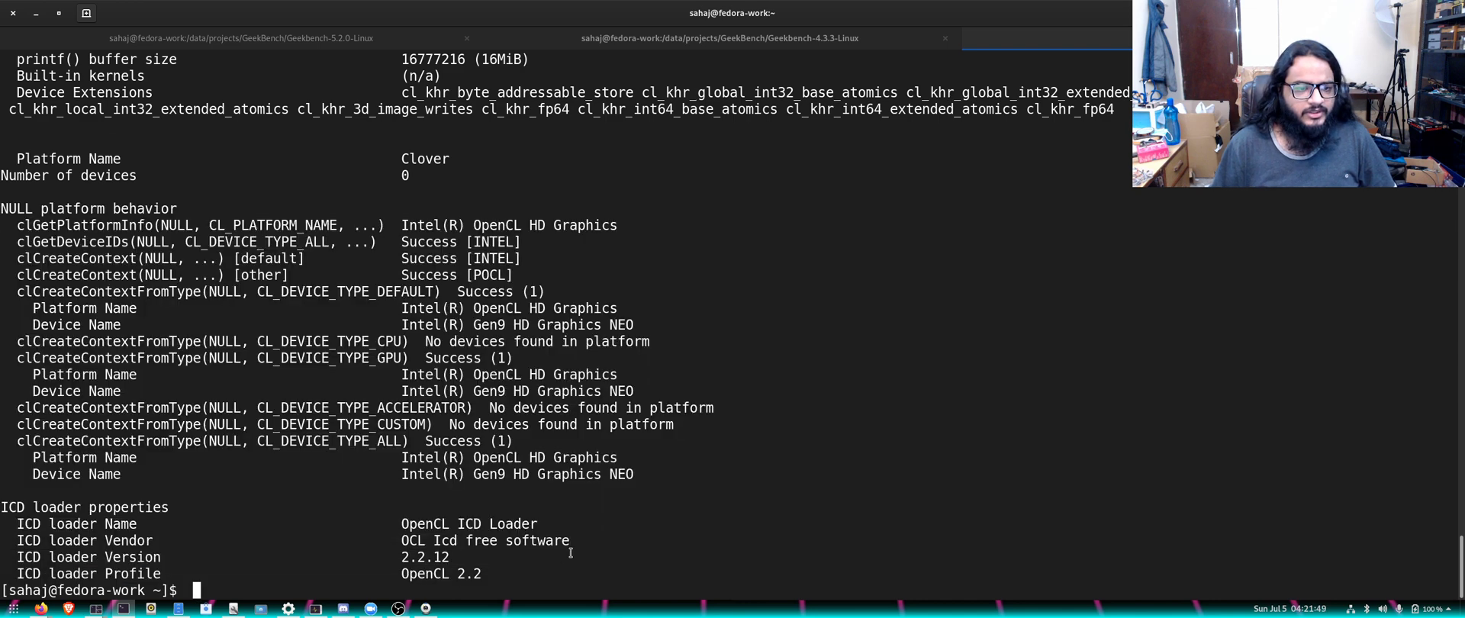
Highlight the CL_DEVICE_TYPE_CPU result in the NULL platform behavior section, and clear the highlight.
drag(395, 510, 565, 481)
click(582, 528)
drag(656, 341, 534, 347)
scroll(480, 299, up, 20)
scroll(480, 299, down, 20)
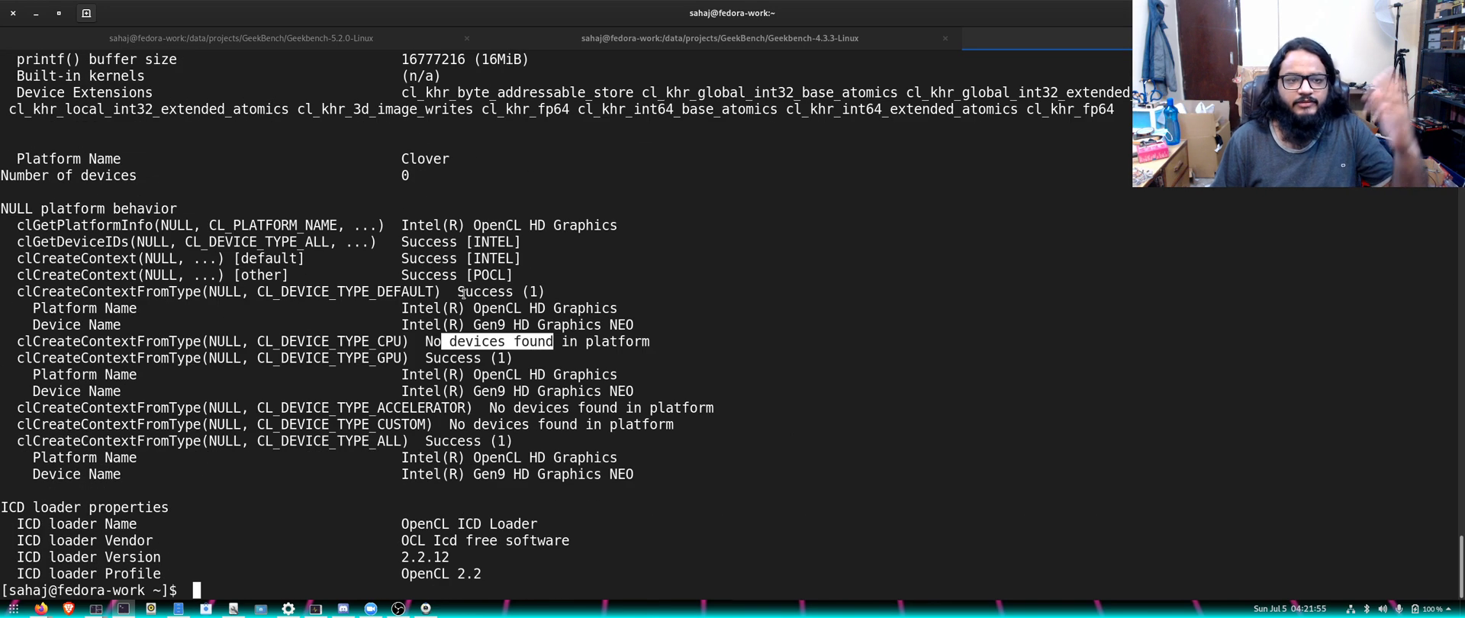
click(490, 303)
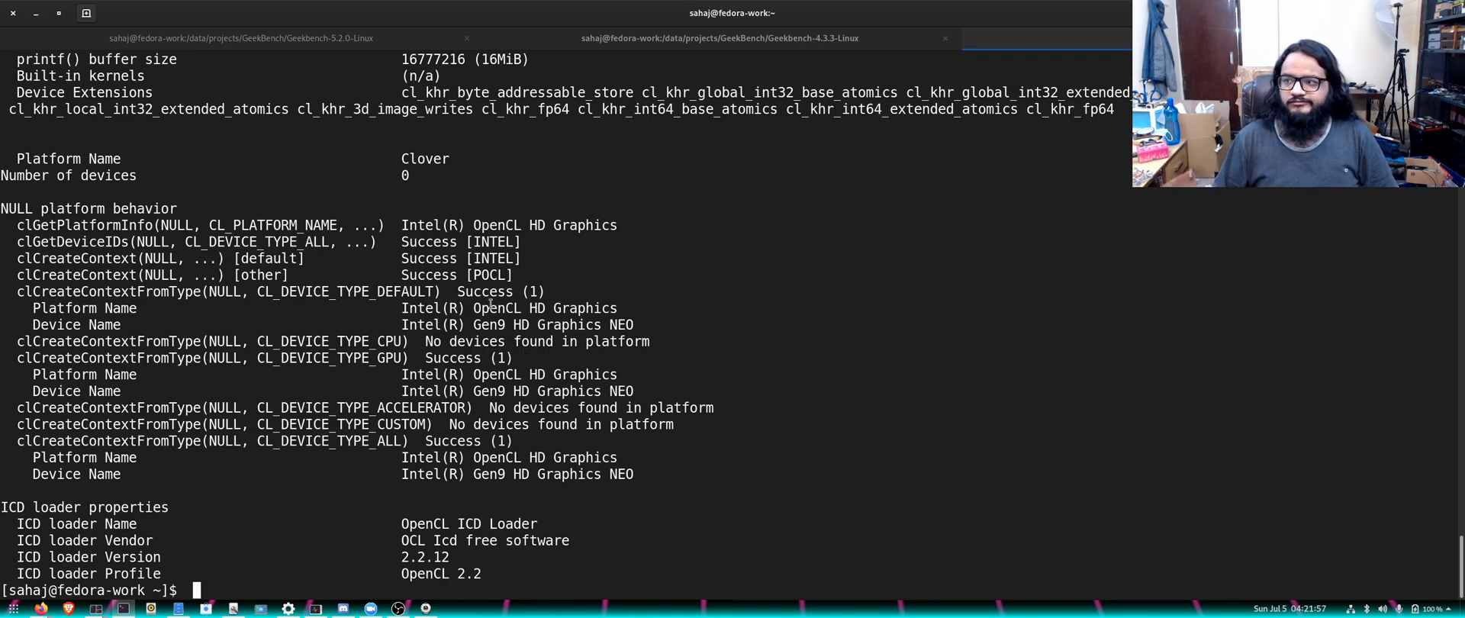
Review the Portable Computing Language CPU device's properties, and highlight the Clover platform's name and number of devices again.
scroll(490, 303, up, 15)
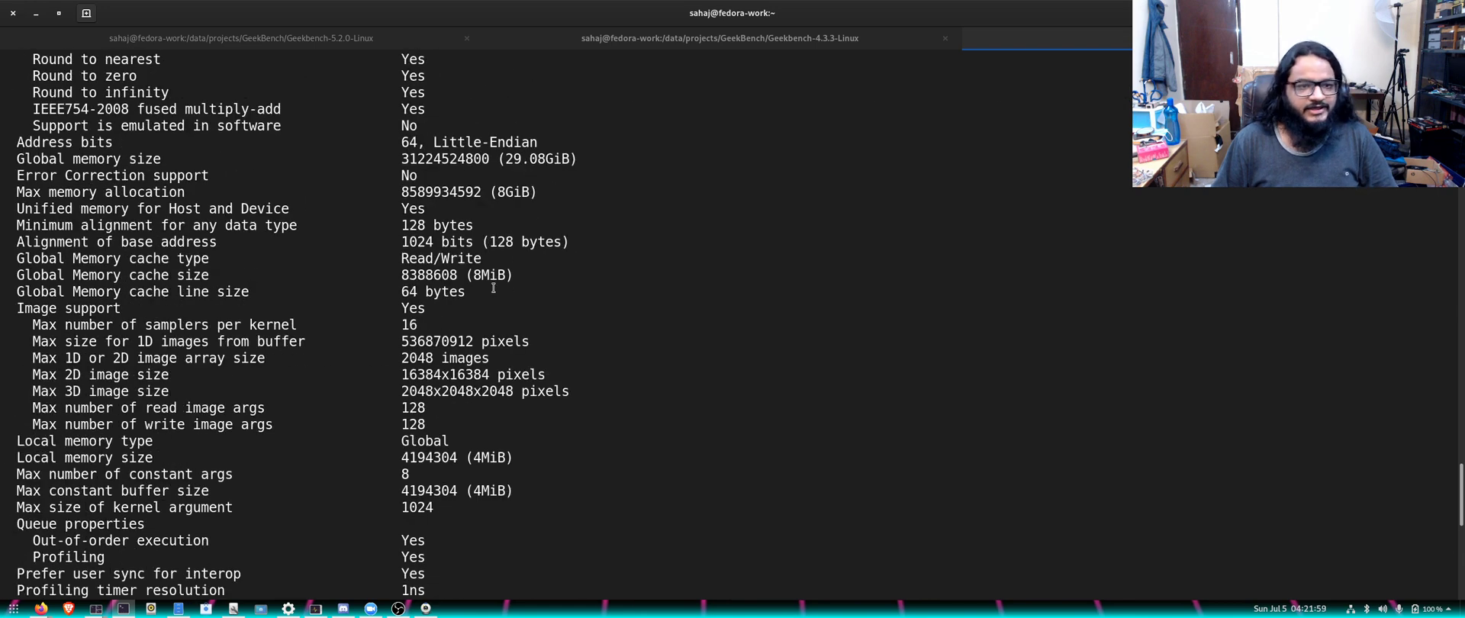
scroll(494, 287, up, 2)
scroll(494, 287, up, 8)
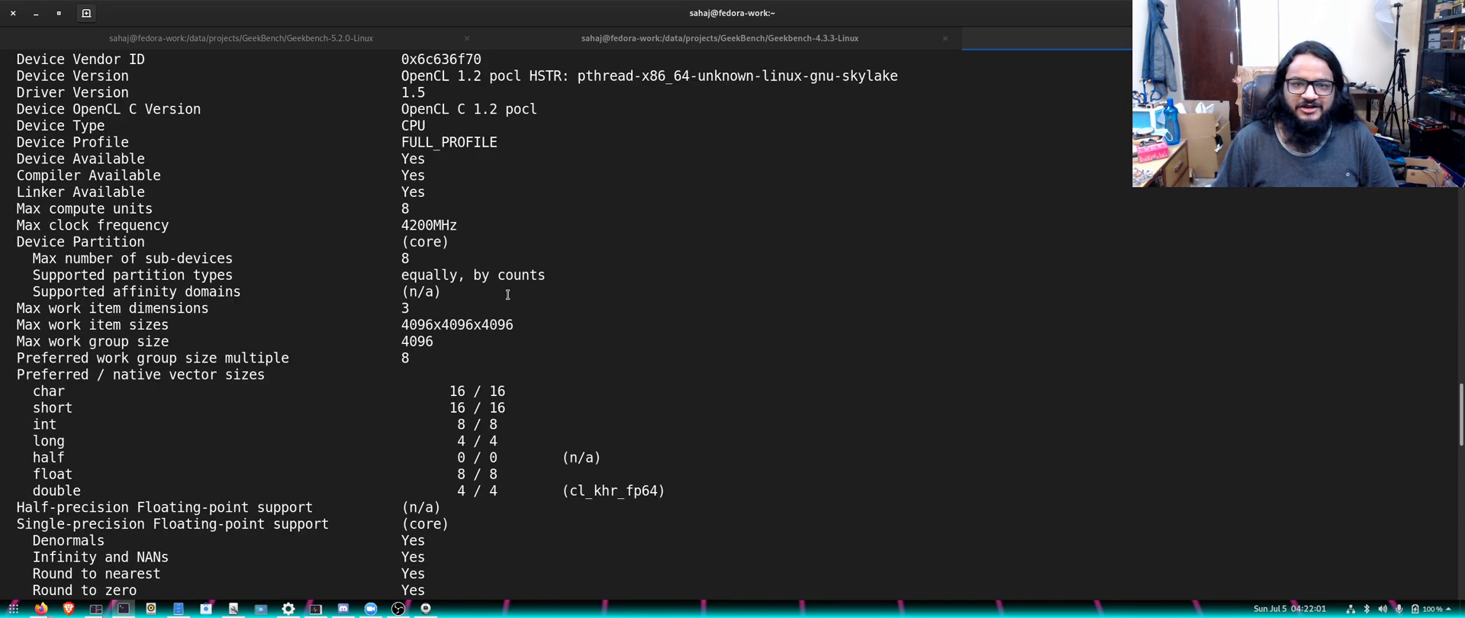
scroll(504, 293, down, 20)
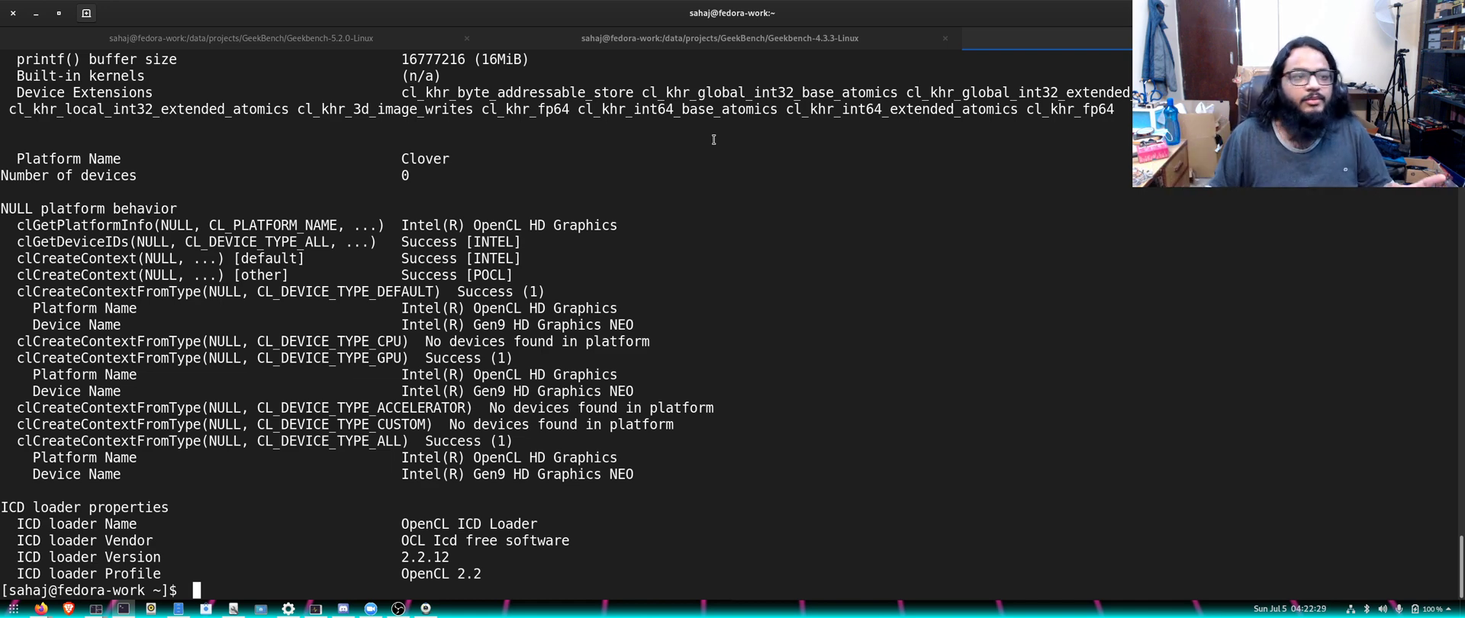
drag(409, 175, 11, 160)
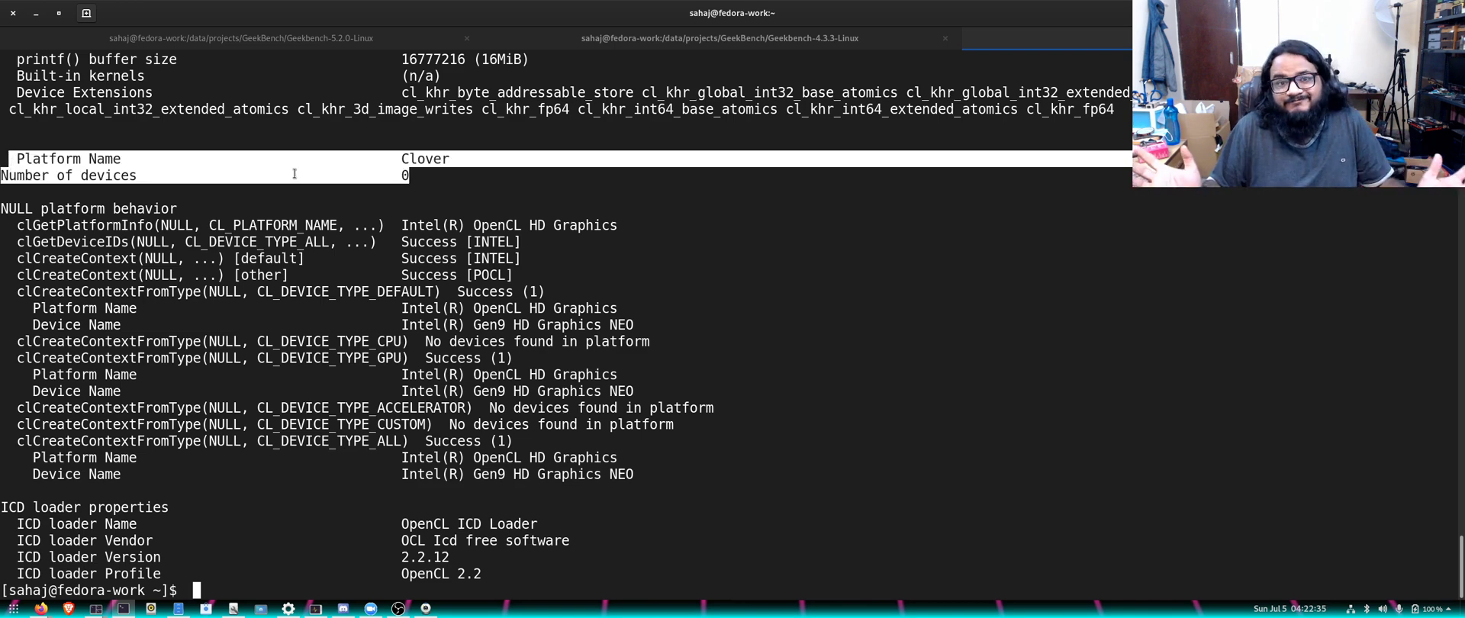
click(494, 171)
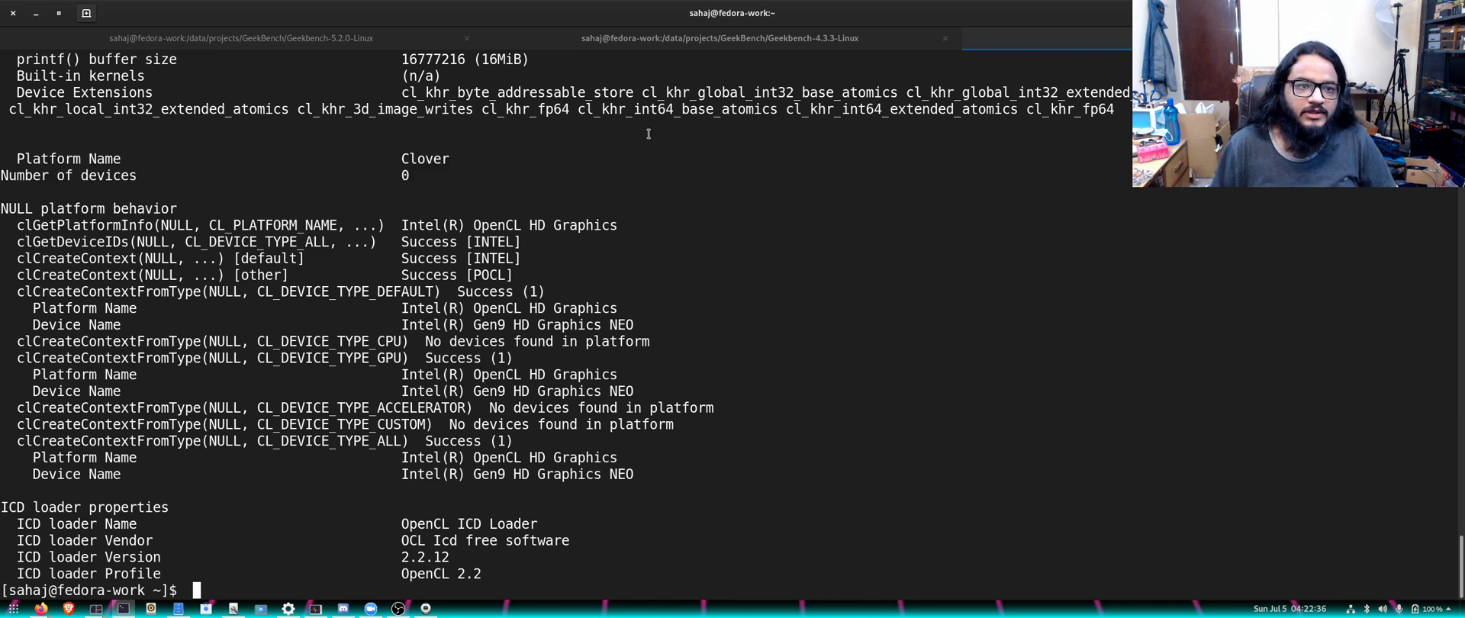
Clear the output of the Geekbench 4.3.3 and Geekbench 5.2.0 terminal sessions.
click(673, 48)
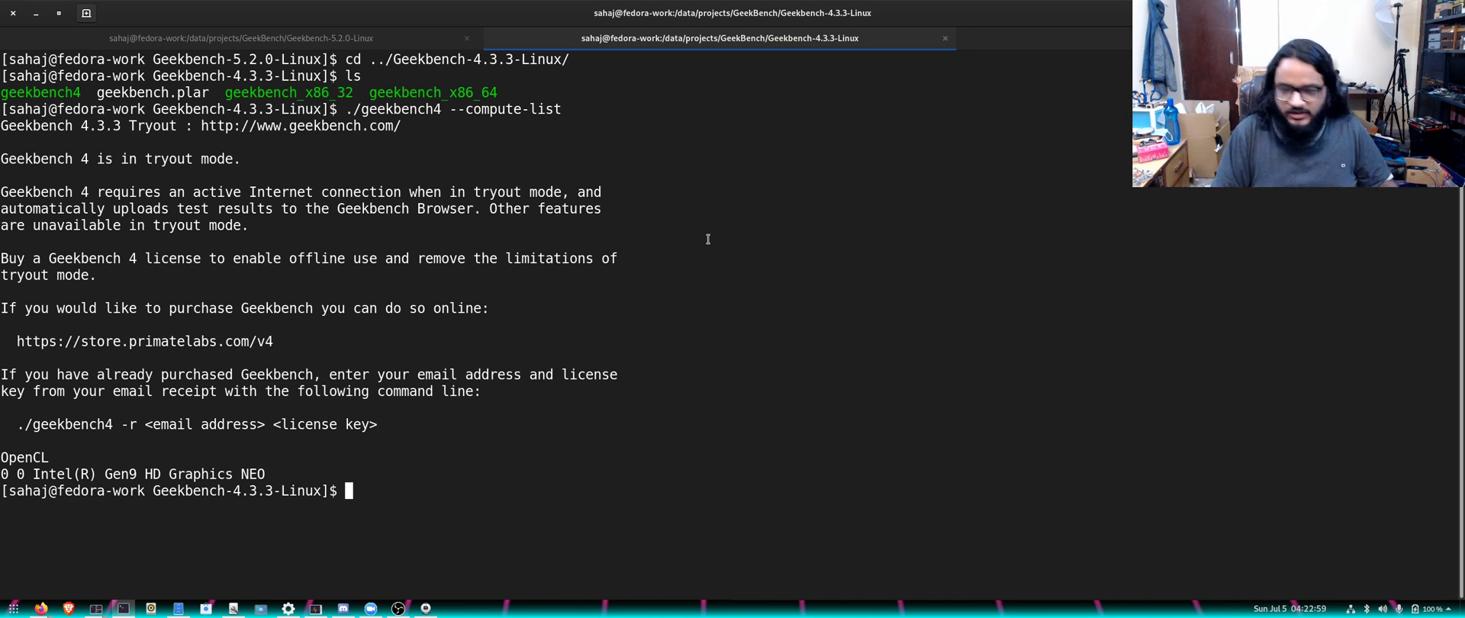
text(clean)
key(Return)
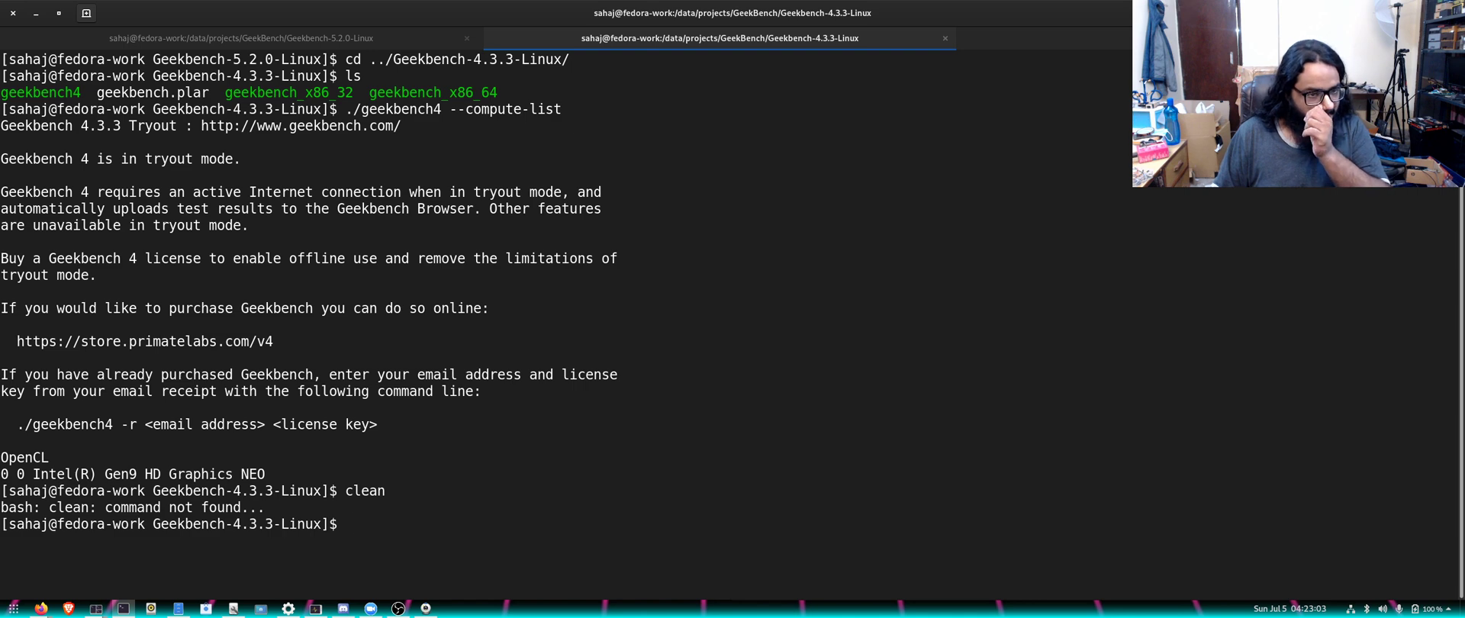
text(clear)
key(Return)
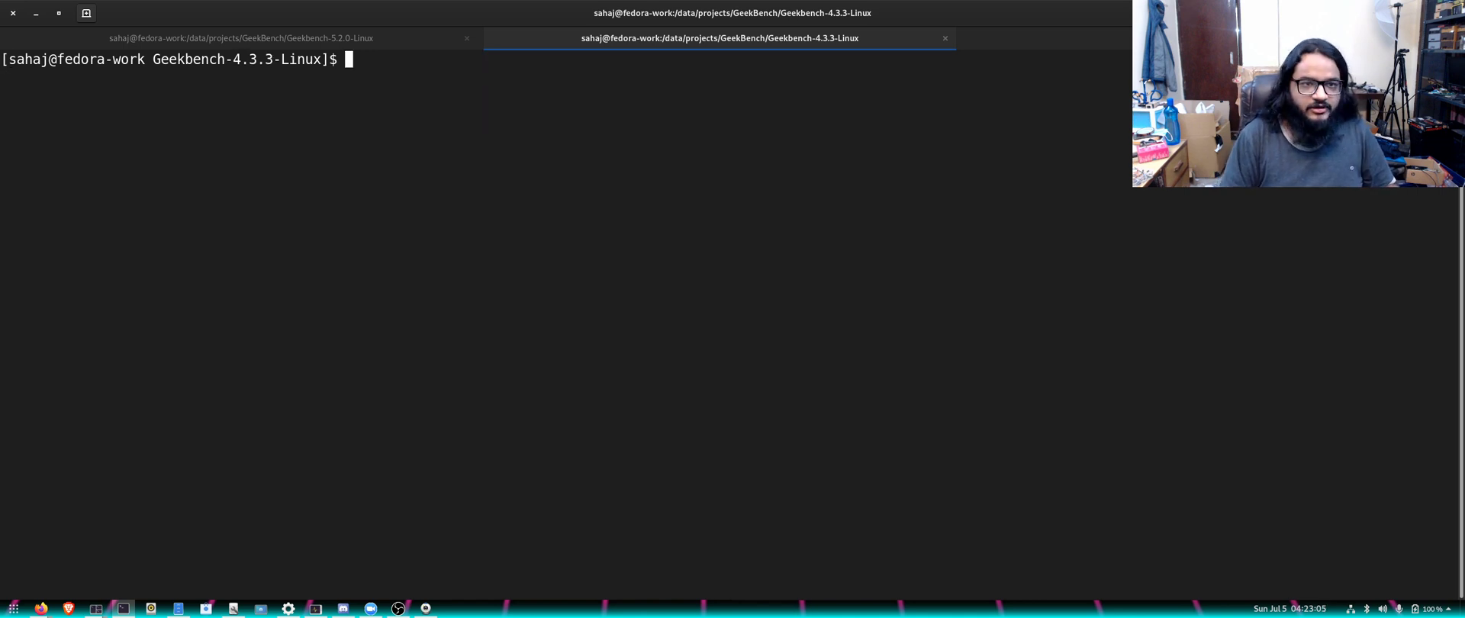
key(ctrl+Page_Up)
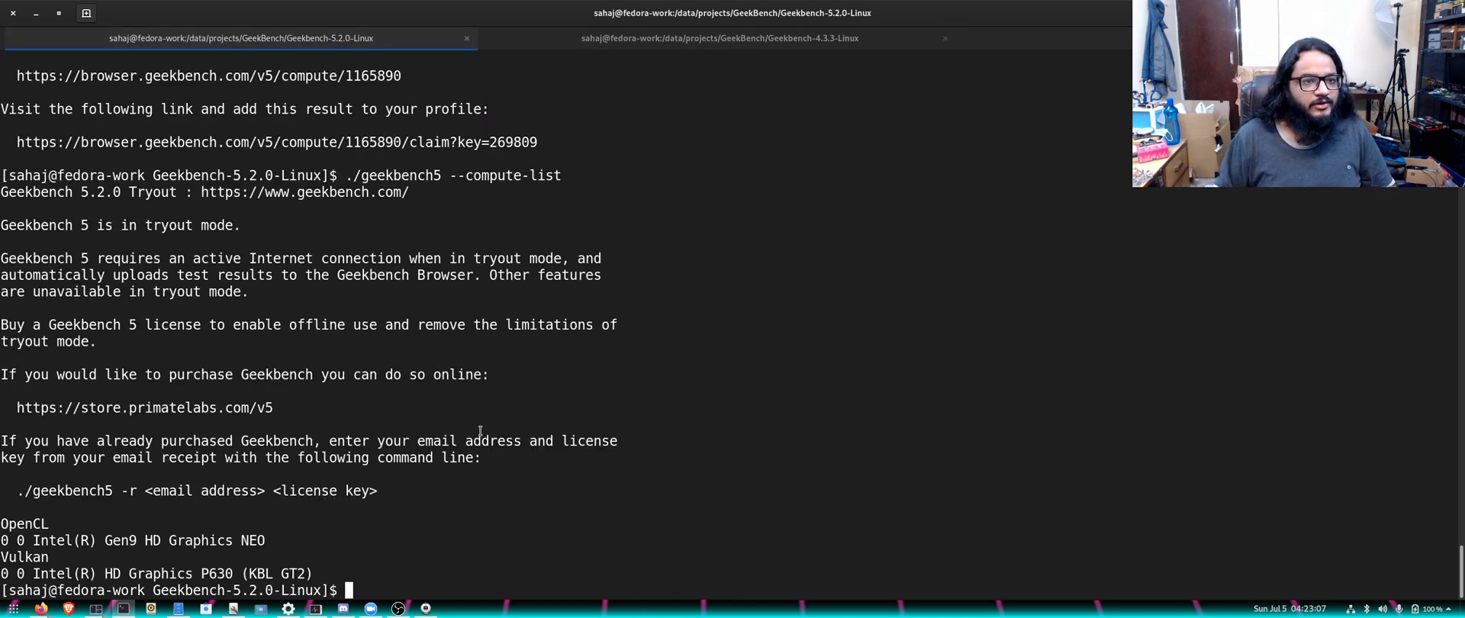
text(clear)
key(Return)
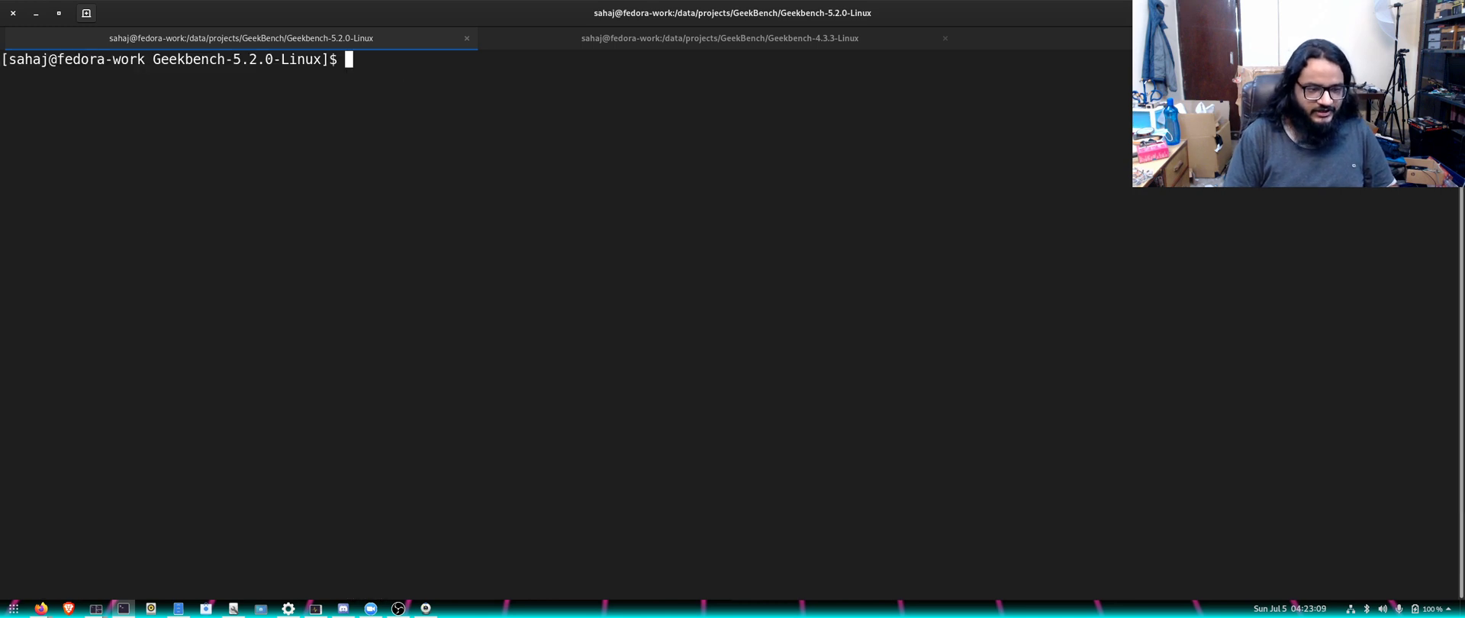
List Geekbench 4's compute devices with ./geekbench4 --compute-list, and highlight the Intel Gen9 HD Graphics NEO entry under OpenCL.
key(ctrl+Page_Down)
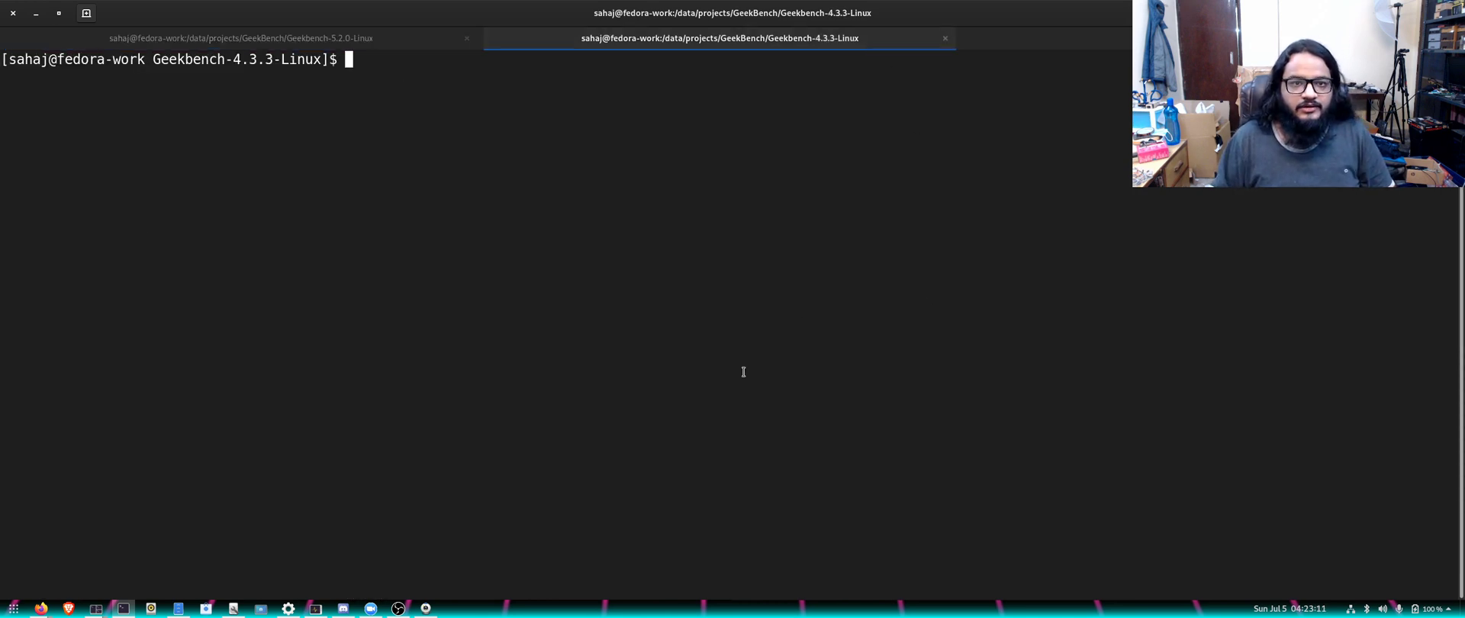
key(Up)
key(Up)
key(Up)
key(Down)
key(Return)
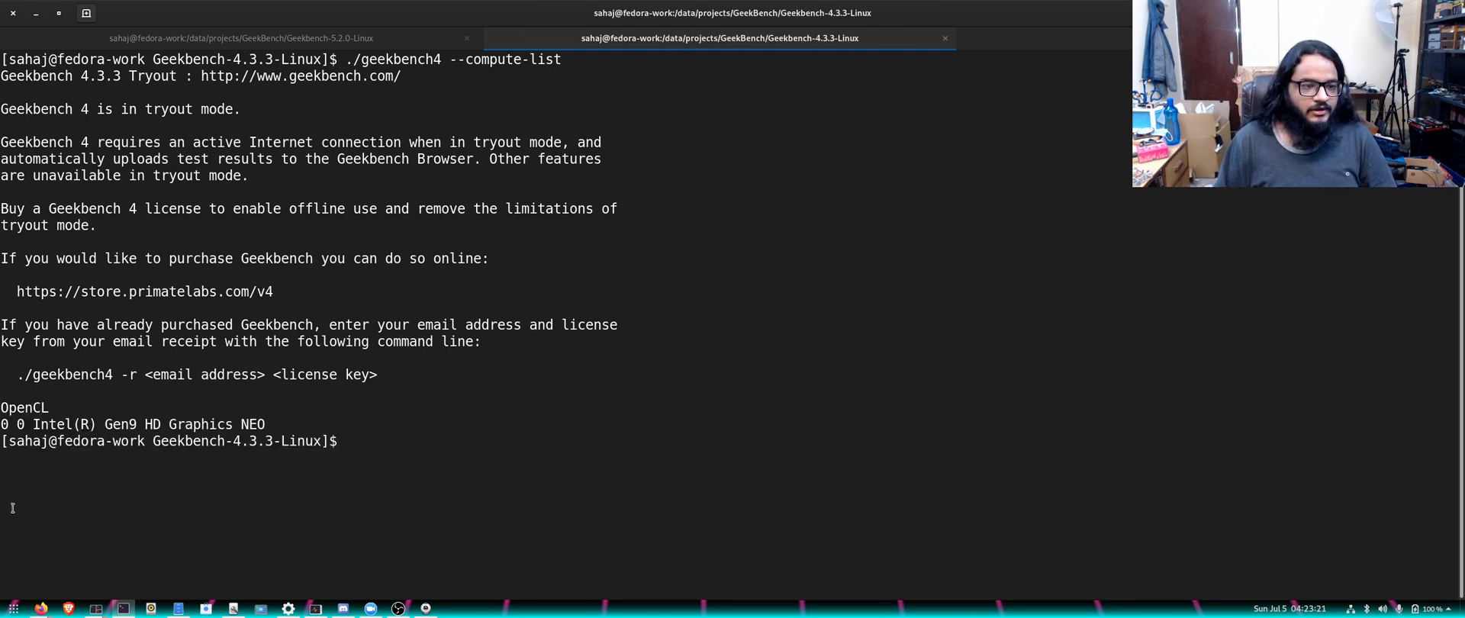
drag(2, 425, 266, 425)
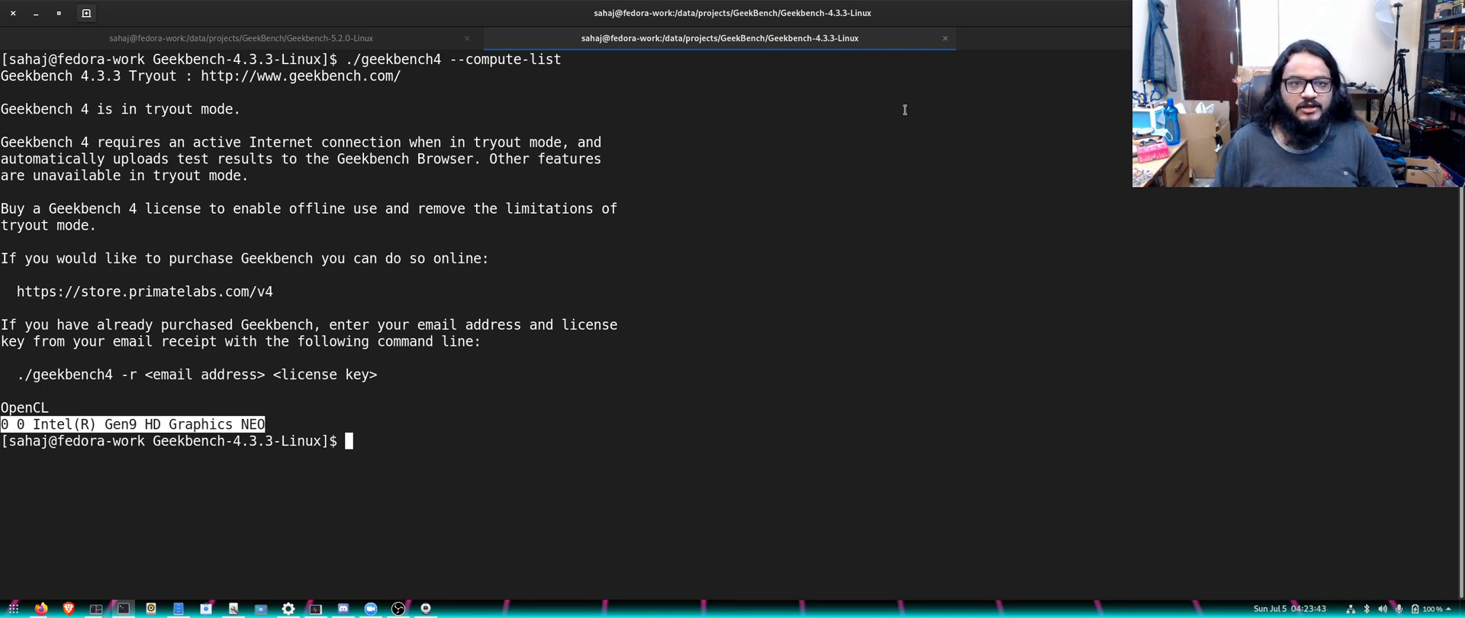
List Geekbench 5's compute devices with ./geekbench5 --compute-list, and highlight the OpenCL and Vulkan device entries.
click(419, 38)
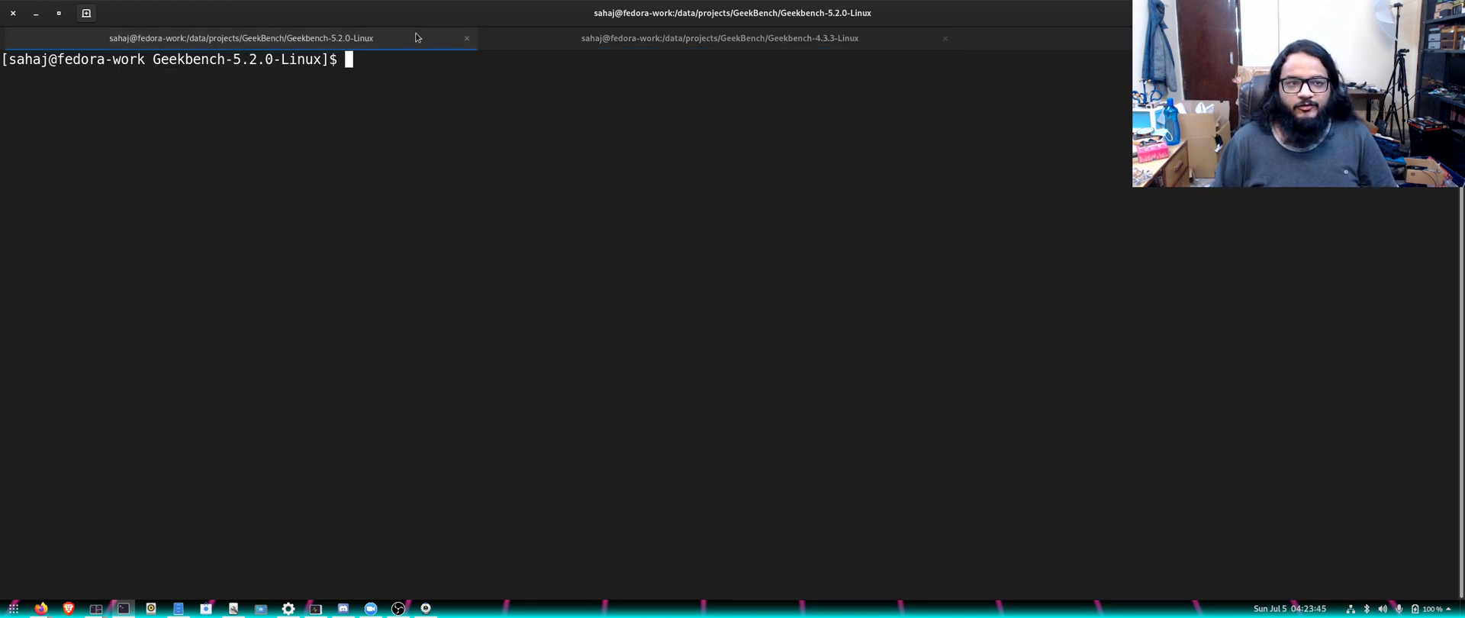
key(Up)
key(Down)
key(Up)
key(Up)
key(Return)
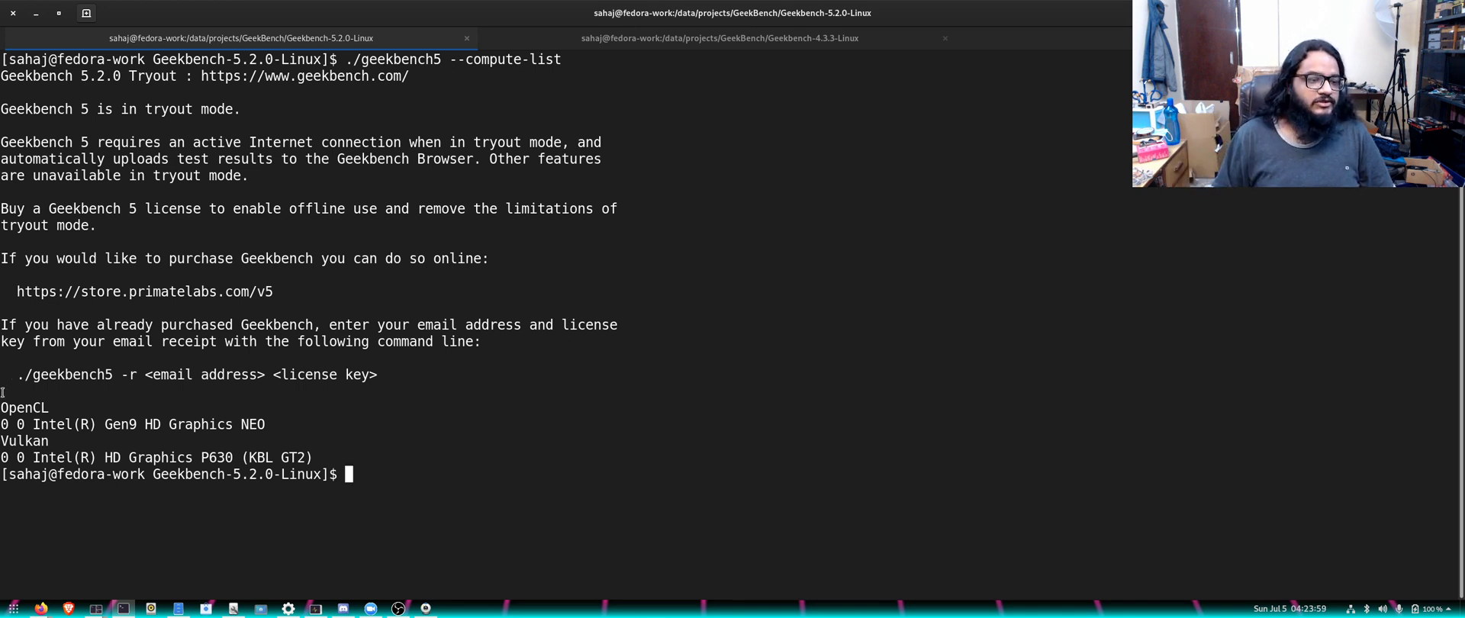
drag(2, 392, 327, 453)
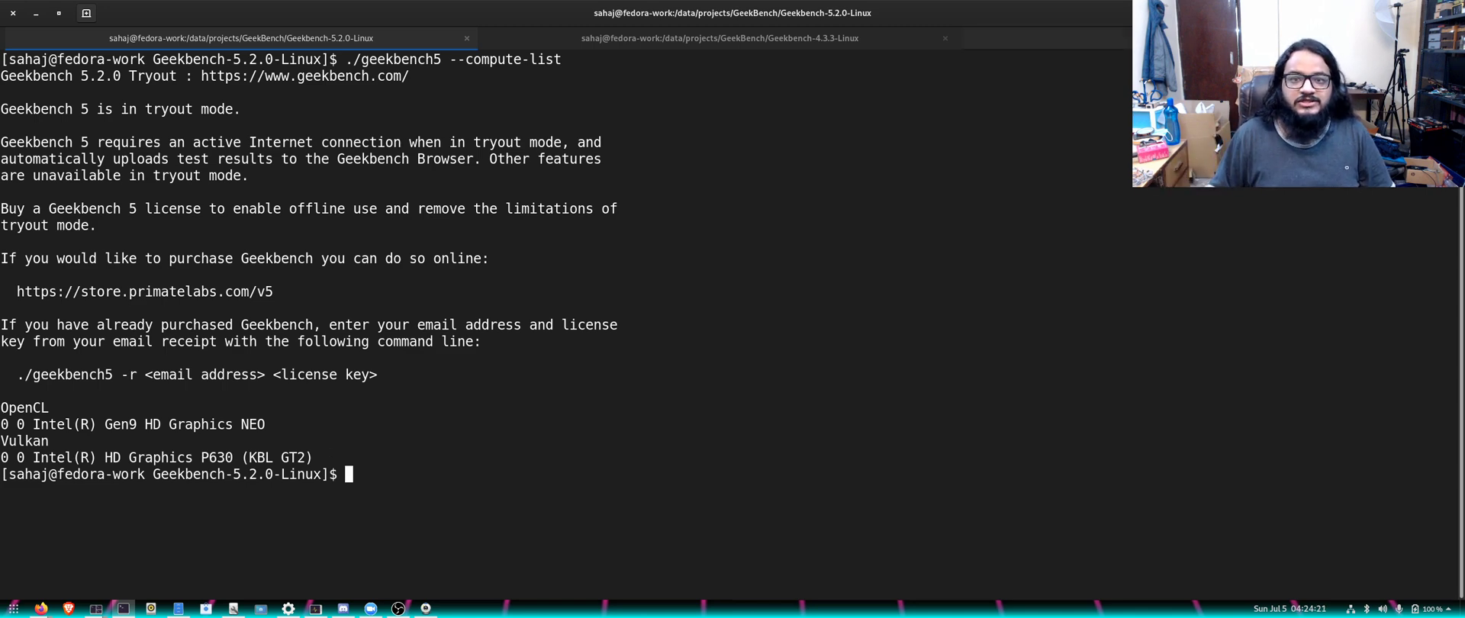
Run vulkaninfo in the home directory terminal session.
key(ctrl+Page_Down)
text(vki)
key(BackSpace)
key(BackSpace)
text(ulk)
key(Tab)
key(Return)
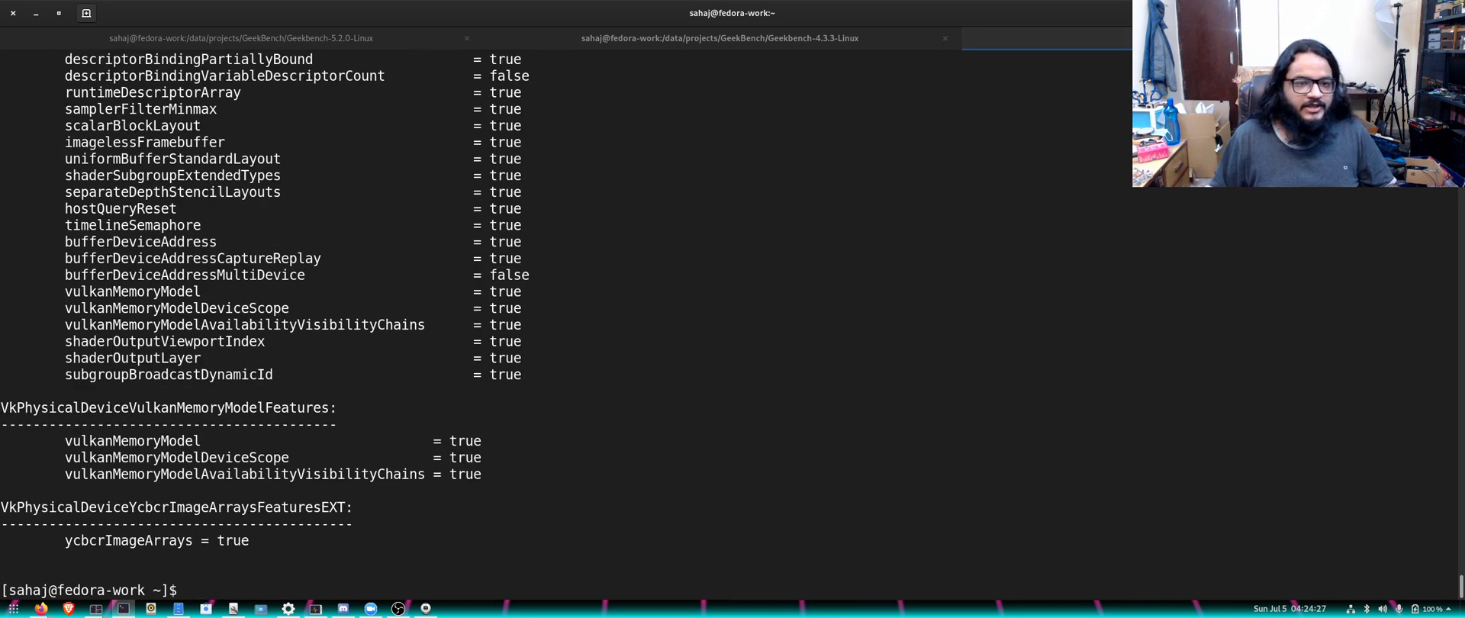
Review the vulkaninfo output from its instance extensions onward, and highlight the Intel GPU's surface types and formats under Presentable Surfaces.
scroll(1245, 341, up, 15)
scroll(1244, 341, up, 20)
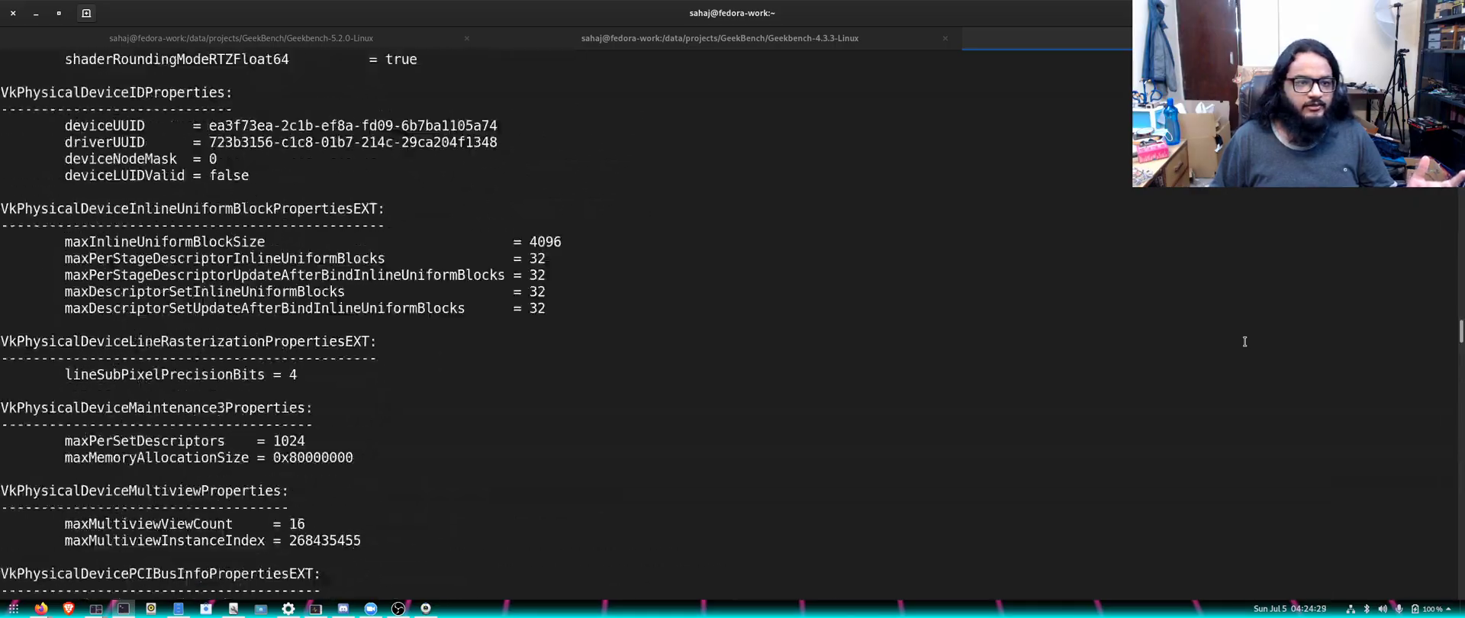
scroll(1245, 341, up, 20)
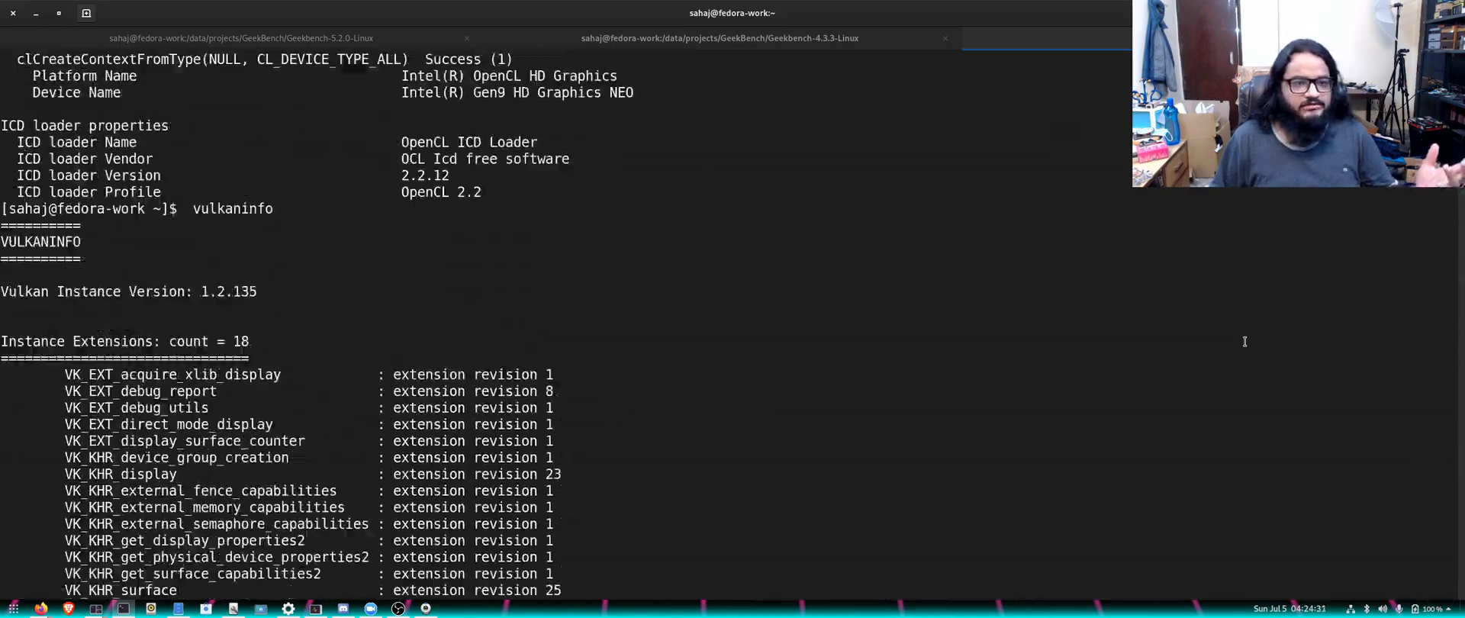
scroll(1244, 346, down, 15)
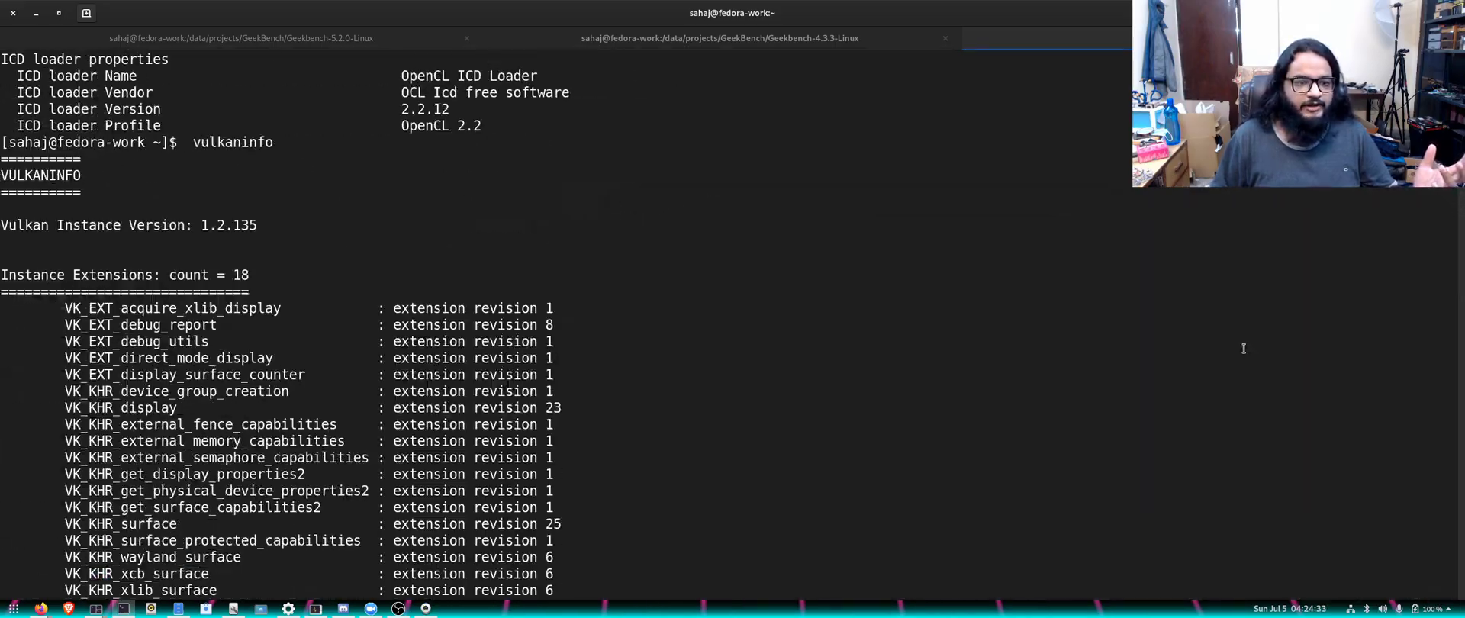
scroll(1243, 348, up, 14)
scroll(644, 493, down, 13)
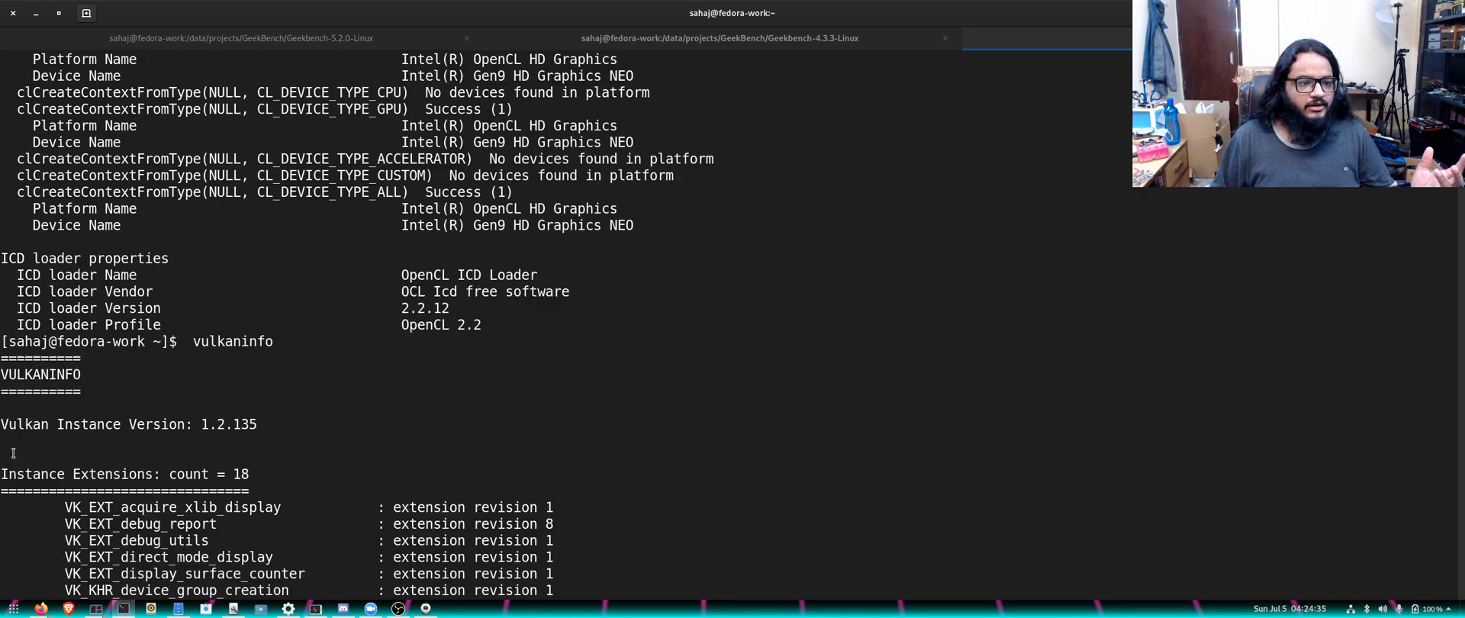
scroll(138, 326, down, 5)
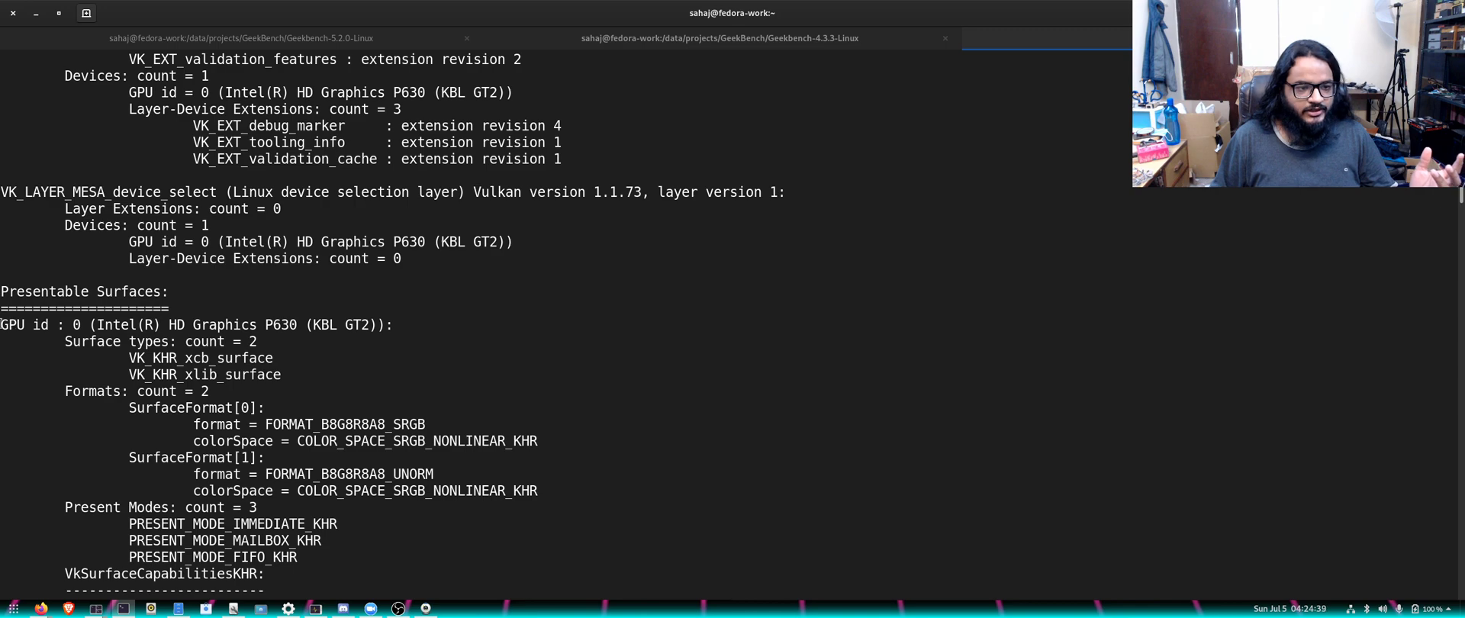
drag(2, 321, 341, 467)
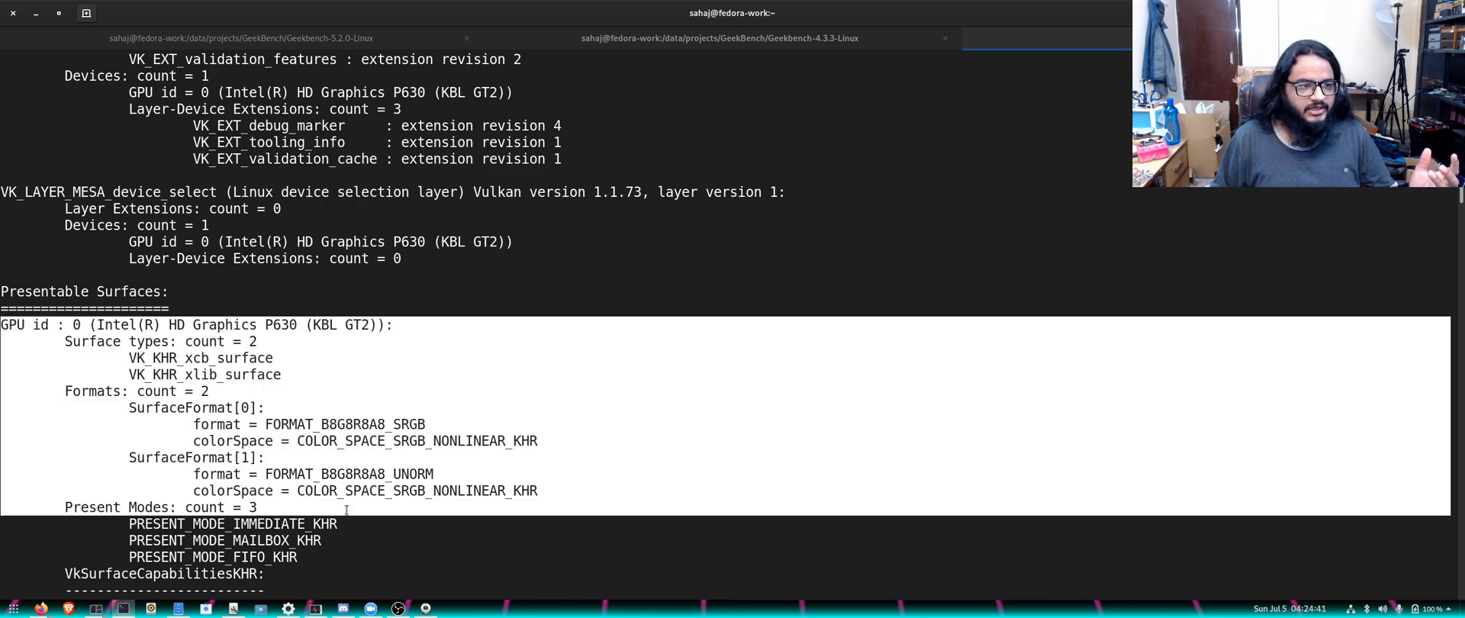
Examine the device groups, physical device properties and device extensions through the end of the vulkaninfo output.
scroll(346, 509, down, 20)
scroll(346, 510, up, 12)
scroll(346, 510, down, 1)
scroll(346, 510, up, 4)
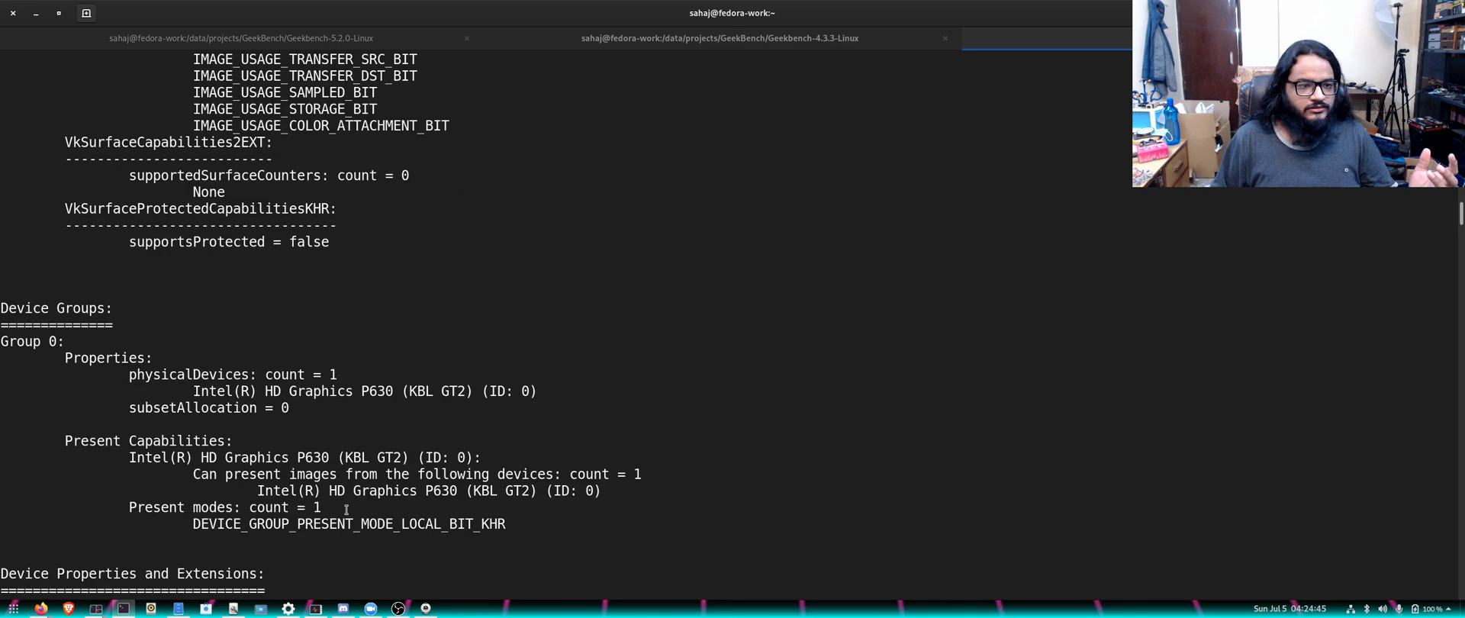
scroll(458, 517, up, 7)
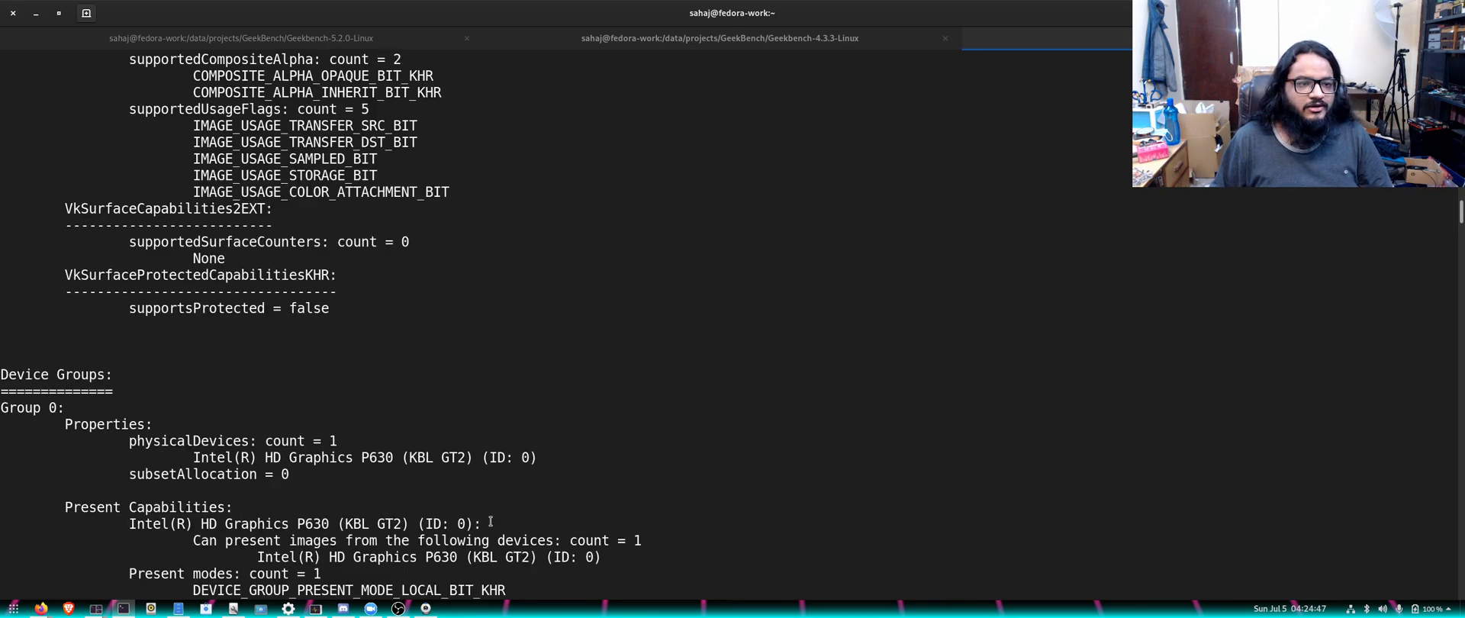
scroll(491, 521, down, 9)
scroll(491, 521, down, 20)
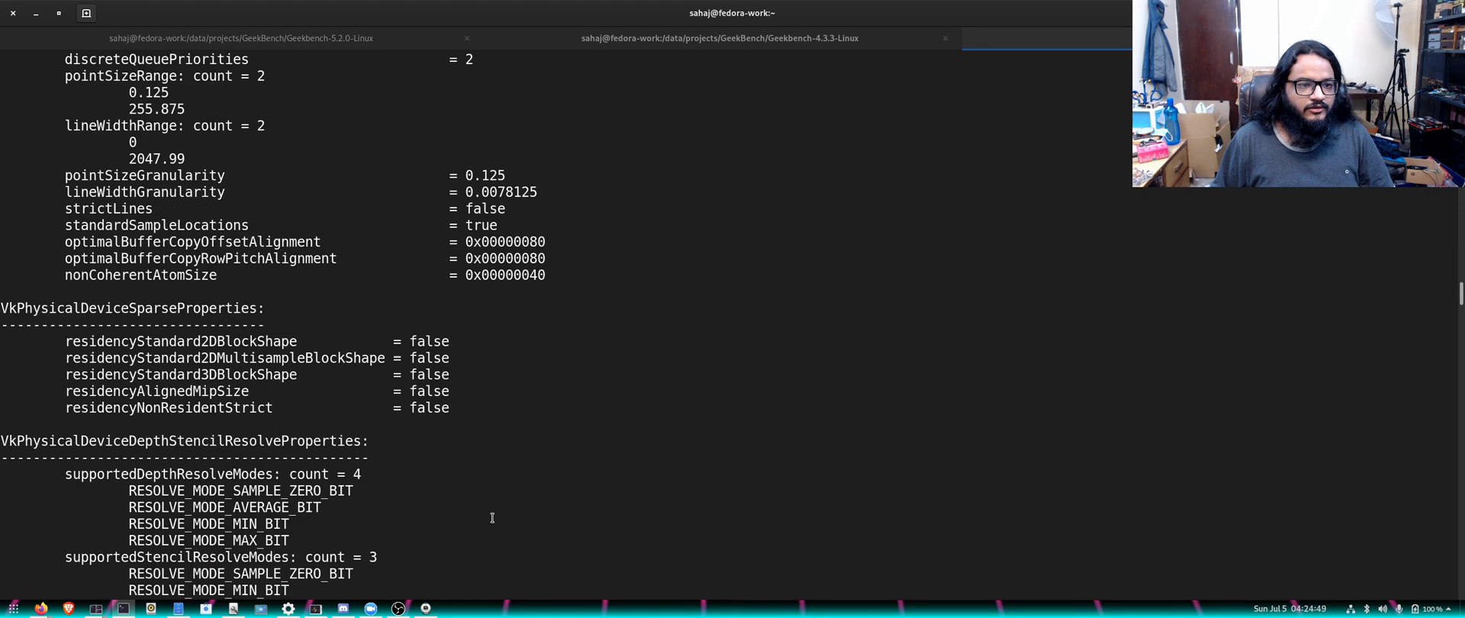
scroll(493, 515, up, 10)
scroll(493, 515, down, 20)
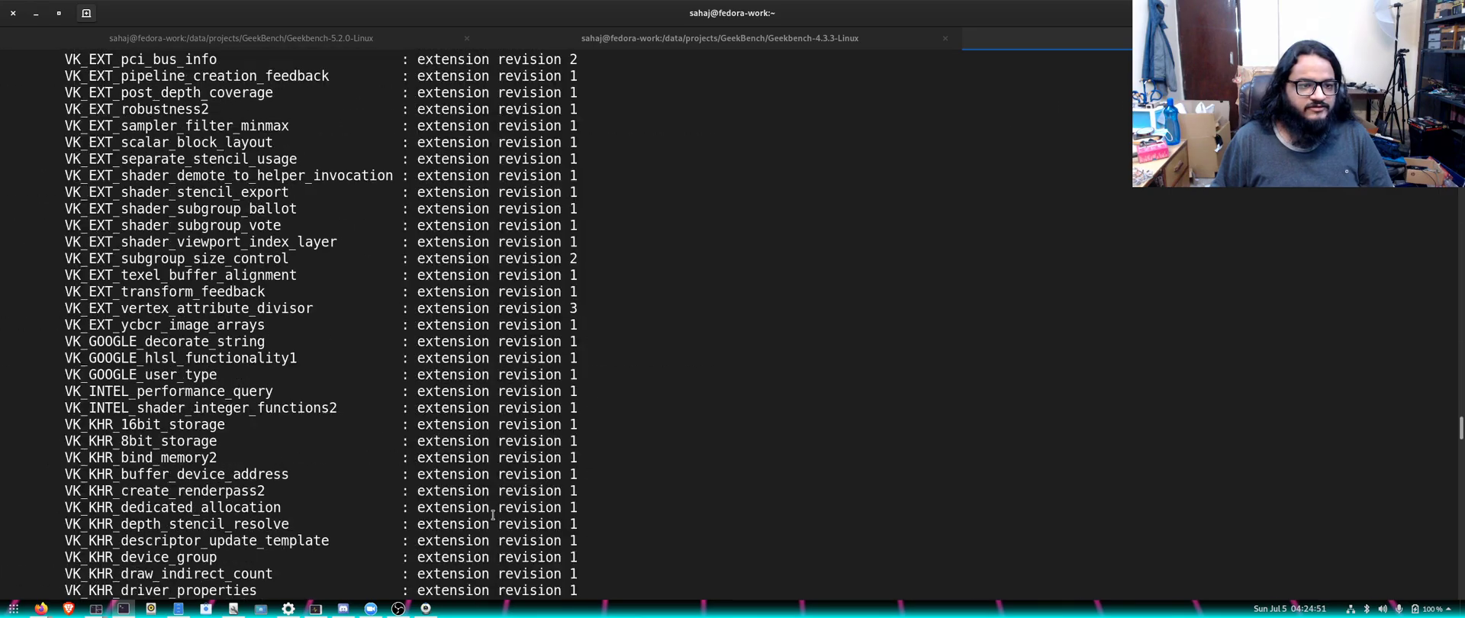
scroll(493, 515, up, 12)
scroll(493, 515, down, 20)
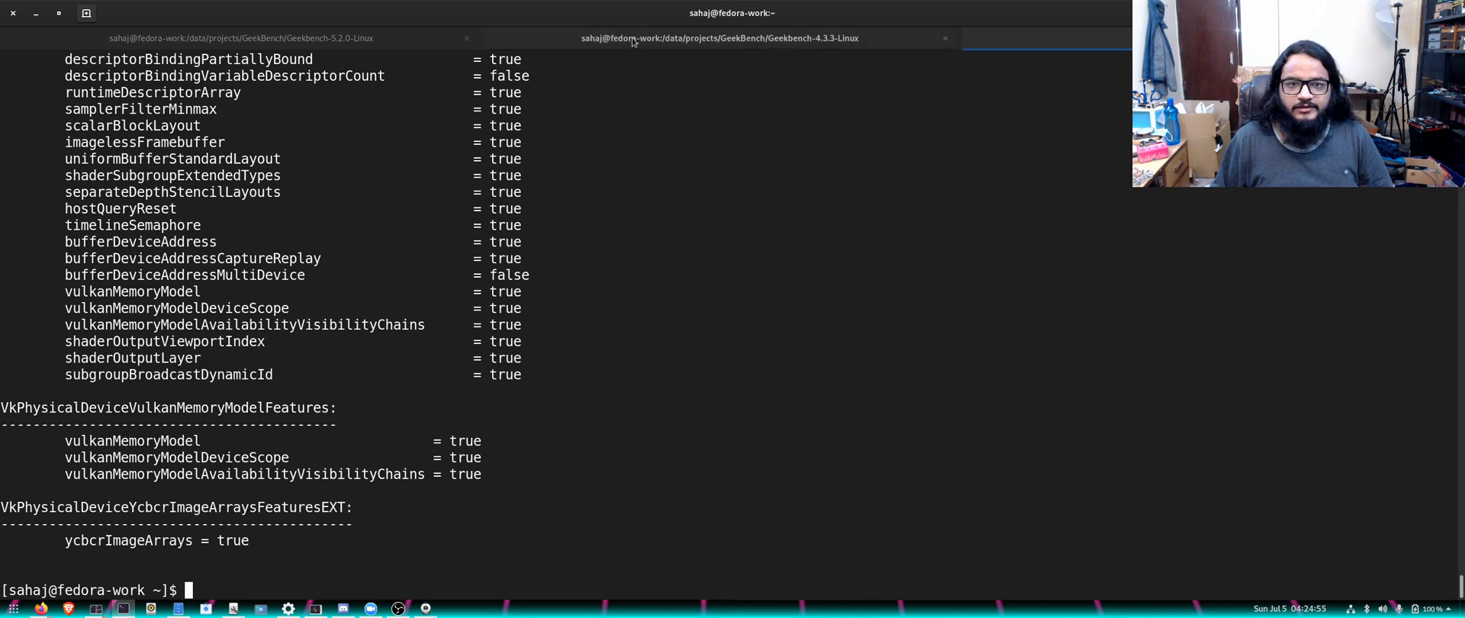
Start the Geekbench 5 OpenCL benchmark with ./geekbench5 --compute OpenCL, and review its system, processor and OpenCL information.
scroll(637, 38, up, 1)
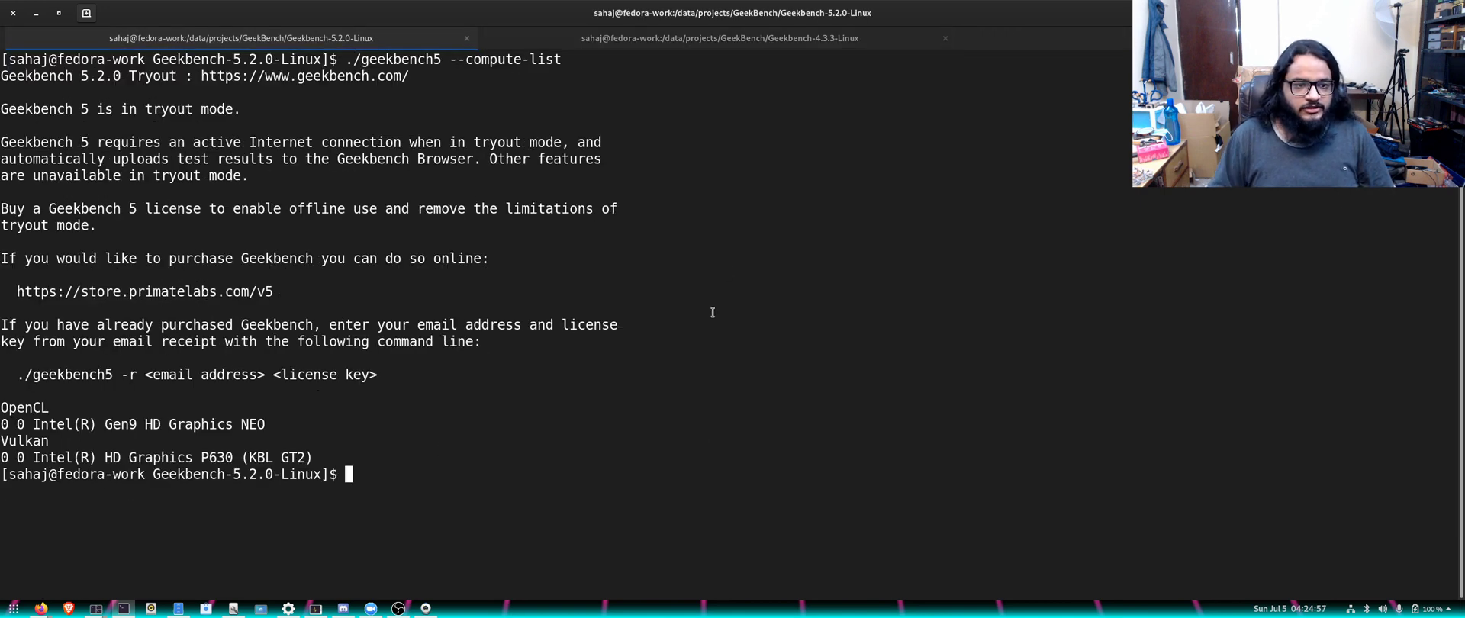
key(Up)
key(Up)
key(Up)
key(Down)
key(Down)
key(Up)
key(Up)
key(Down)
key(Up)
key(Return)
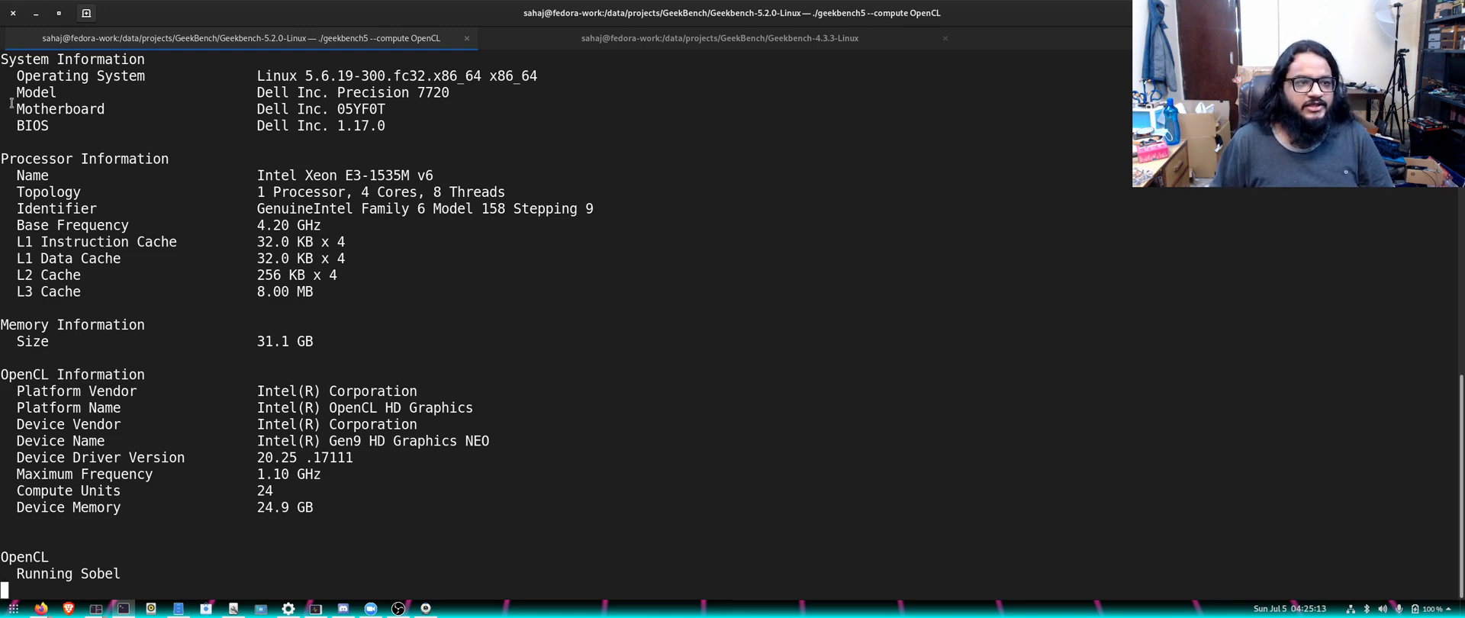
scroll(826, 306, up, 2)
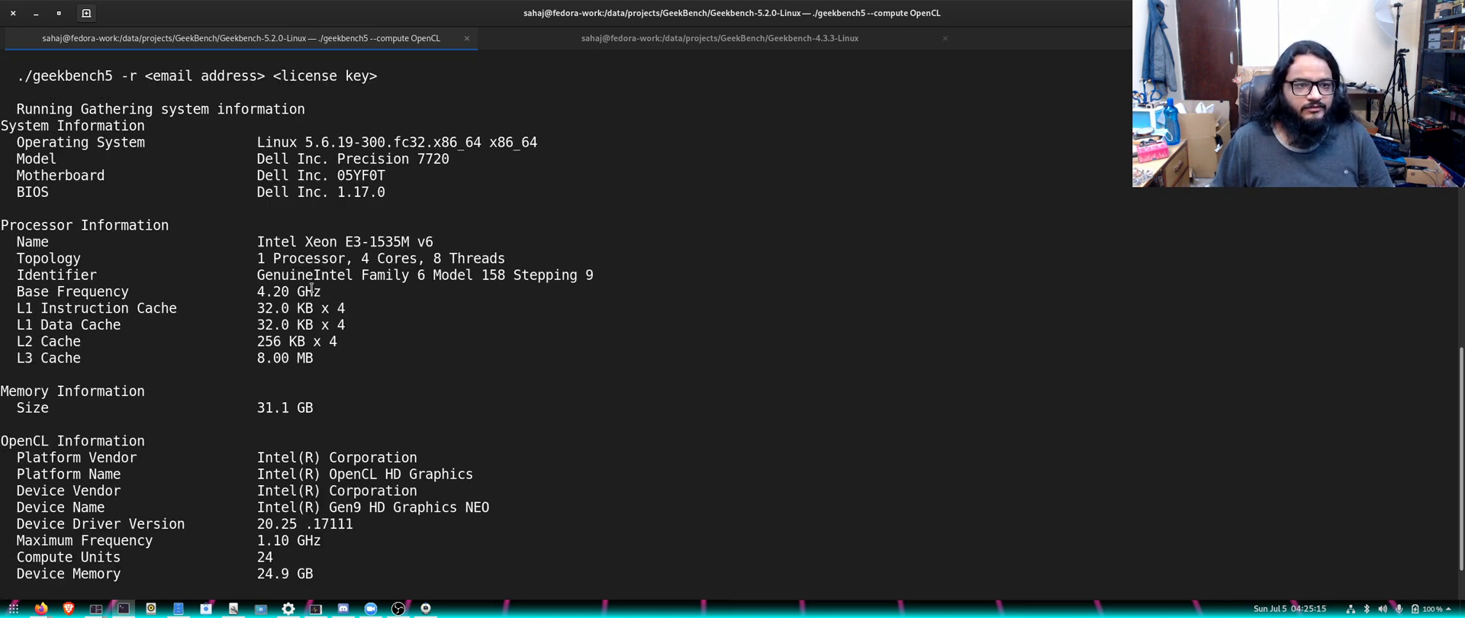
scroll(311, 288, down, 2)
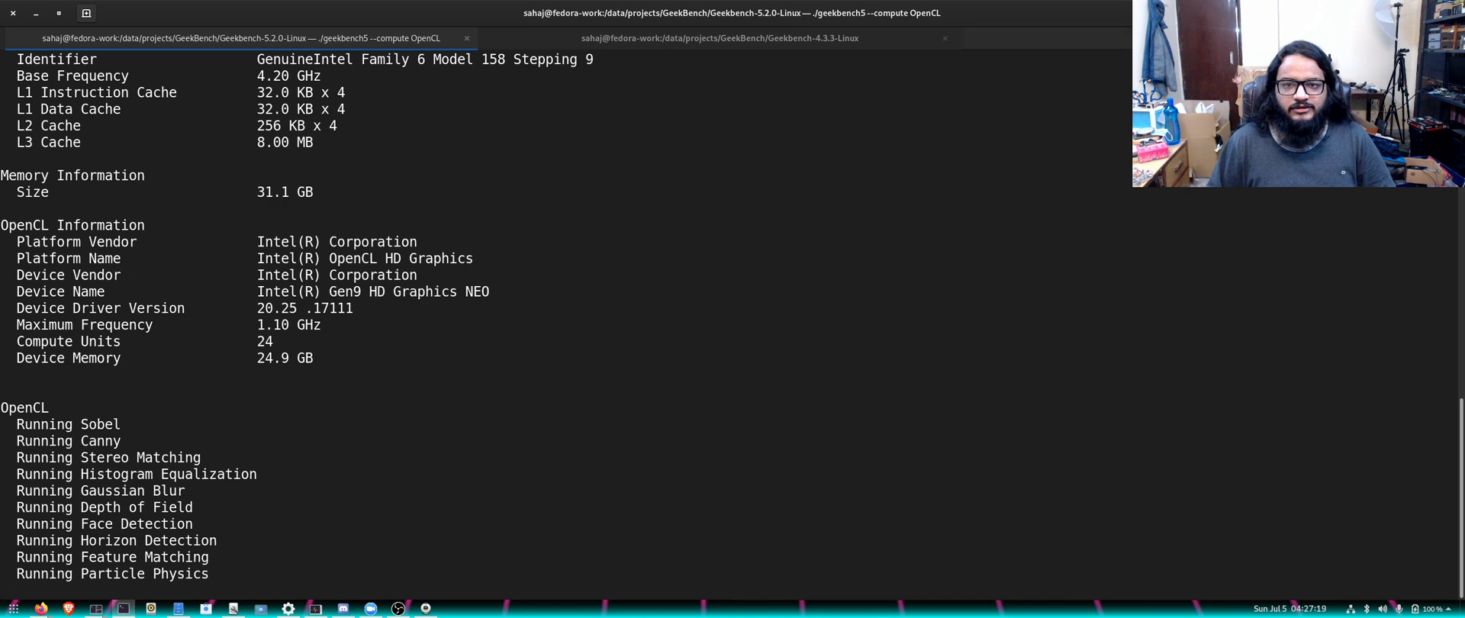
Launch htop in the home directory terminal session to monitor CPU load during the OpenCL benchmark.
key(ctrl+Page_Down)
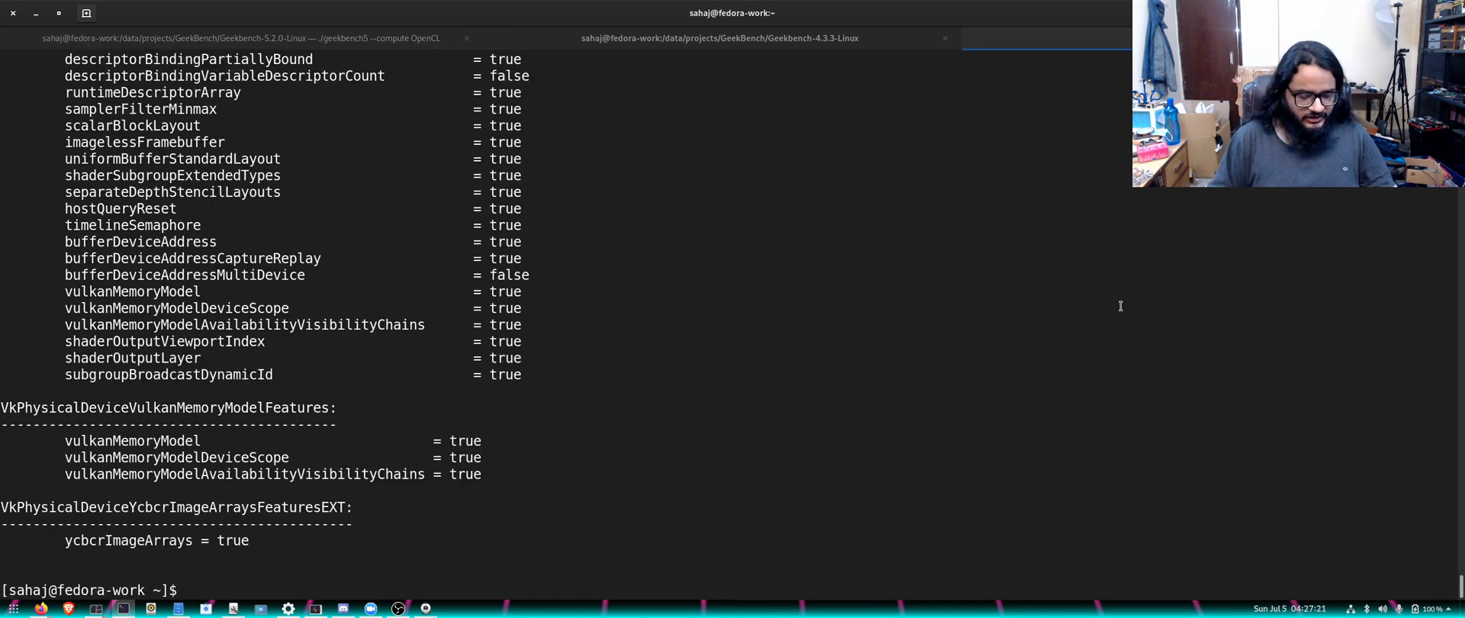
text(htop)
key(Return)
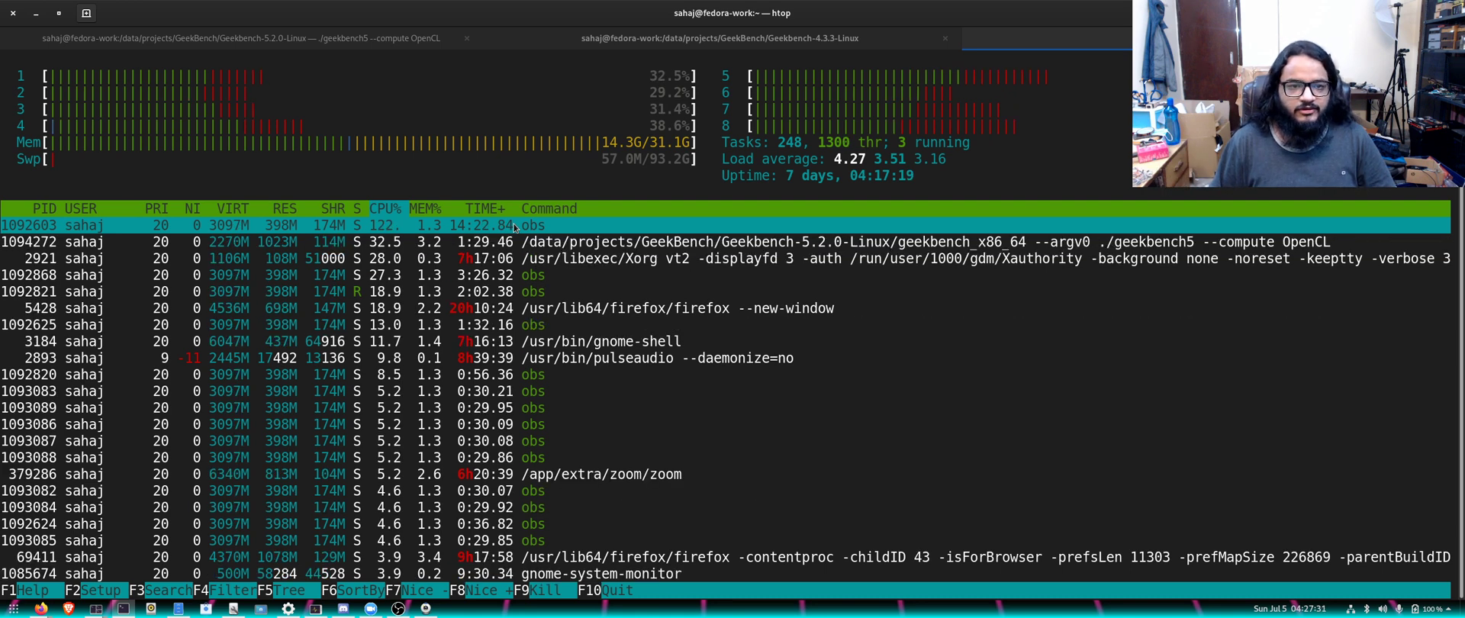
Return to the Geekbench 5.2.0 terminal session and copy the claim link for the uploaded OpenCL result.
click(341, 41)
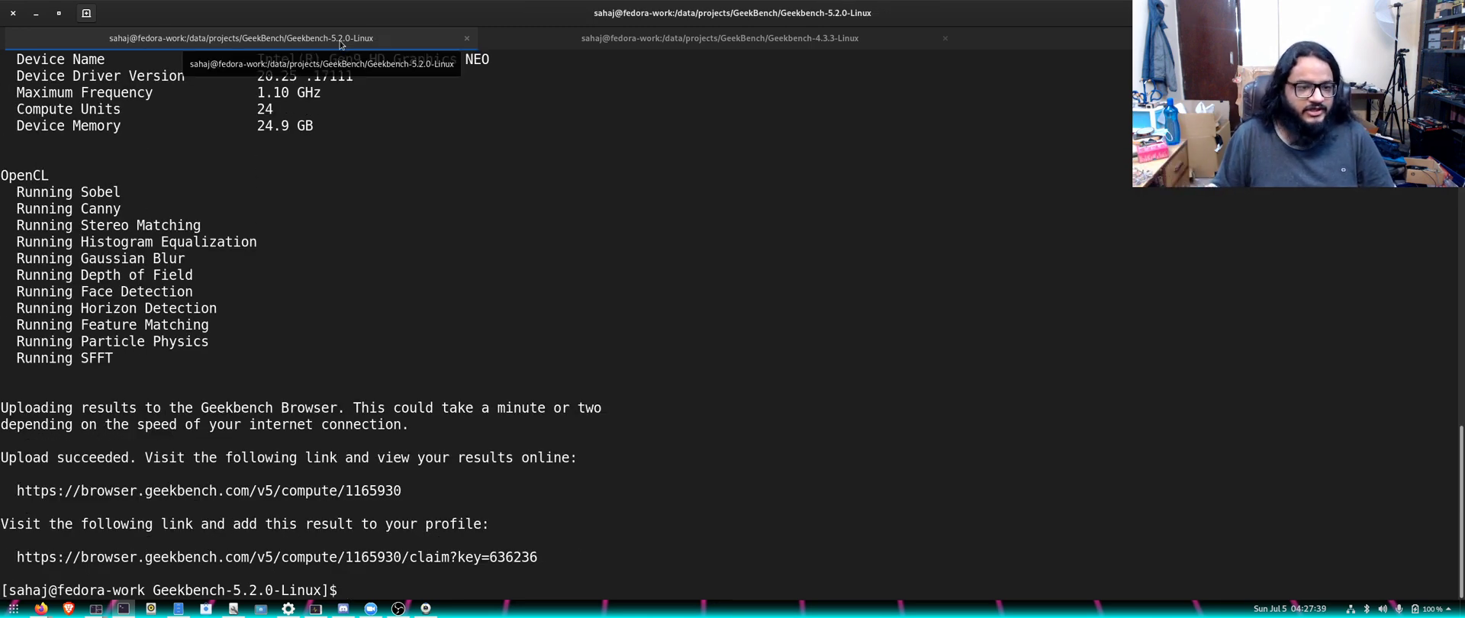
right_click(441, 563)
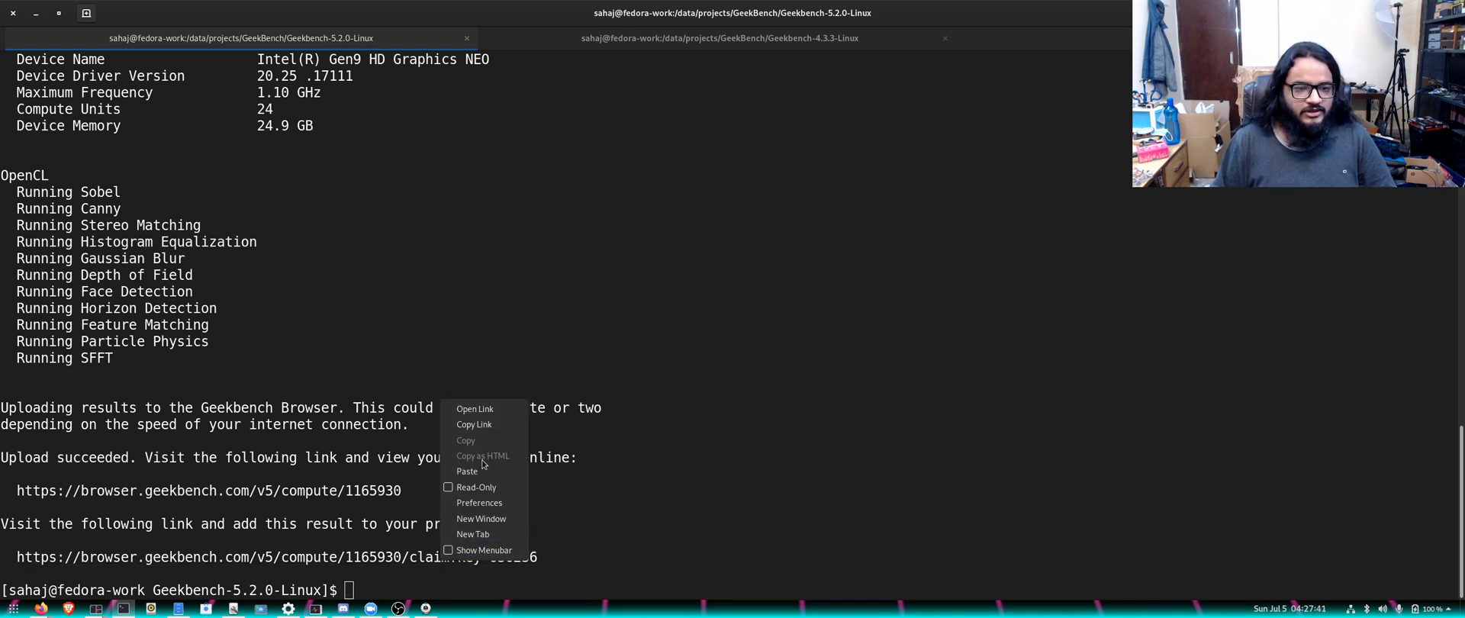
click(646, 455)
right_click(358, 496)
click(902, 446)
right_click(525, 561)
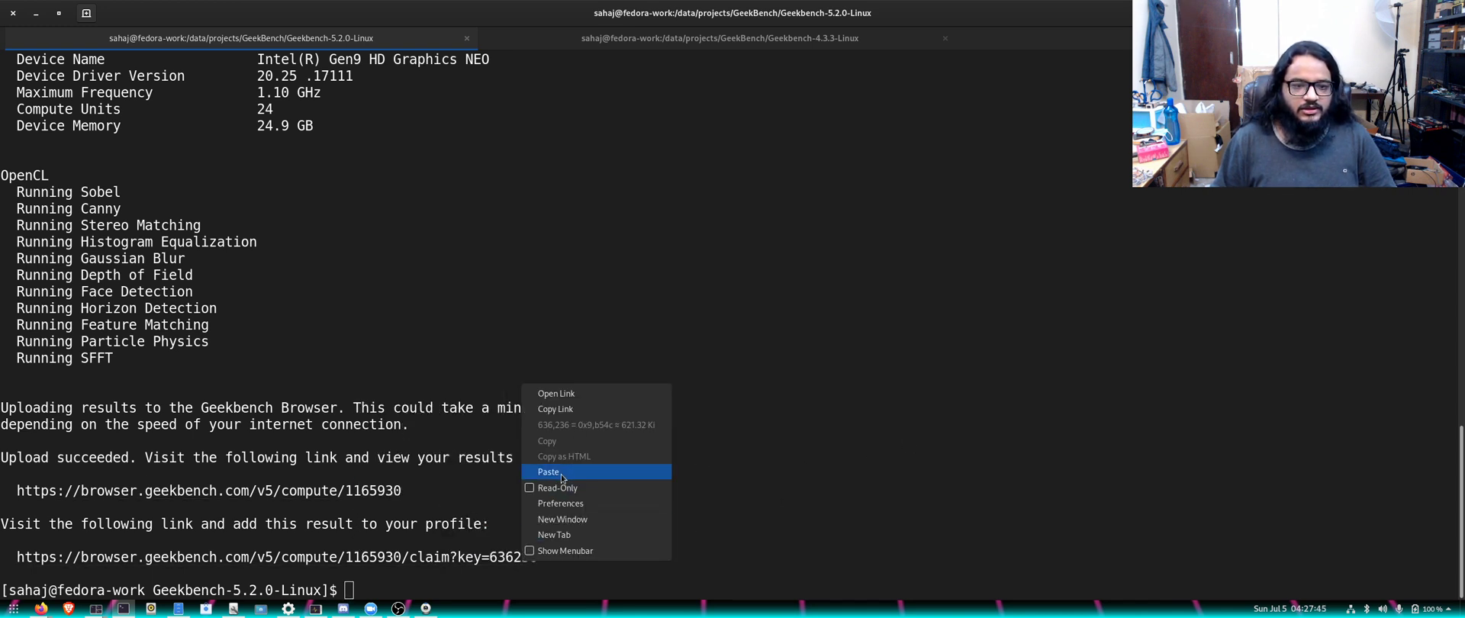
click(565, 408)
Switch to the Firefox window with the intel-opencl Copr page and load the copied OpenCL result link in a new tab.
mouse_move(96, 606)
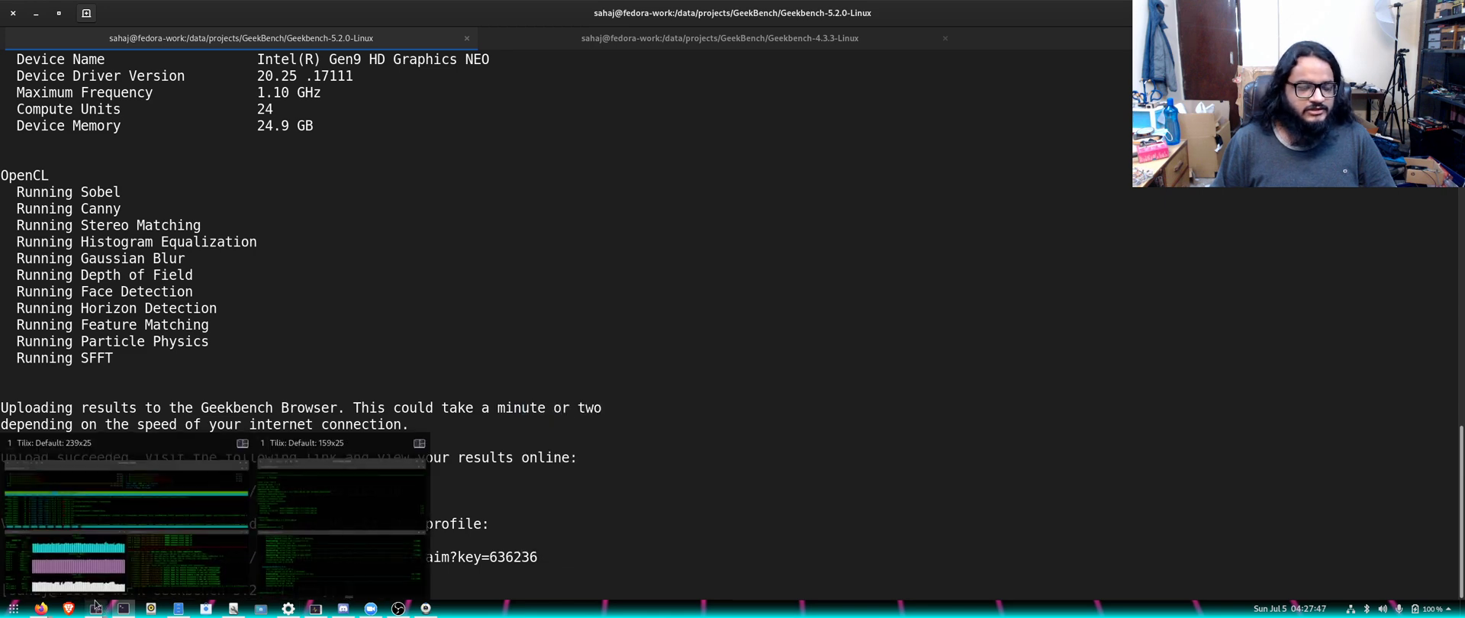
mouse_move(40, 608)
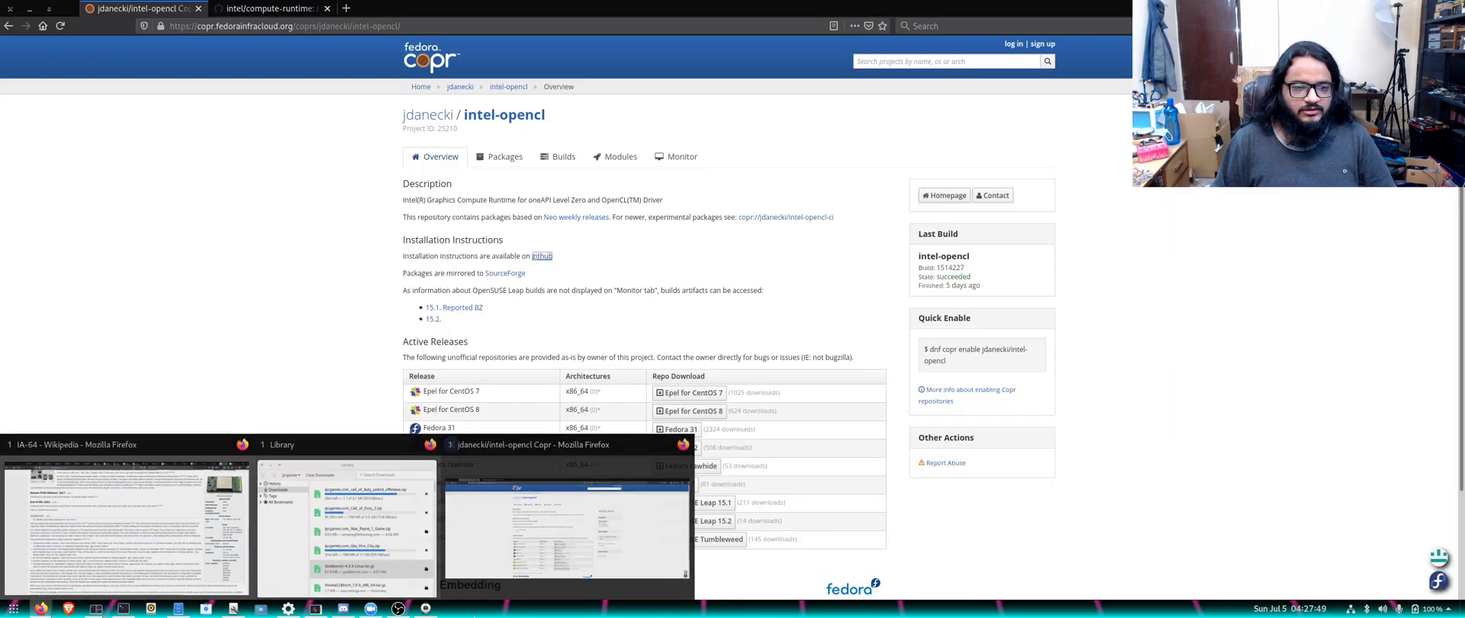
click(568, 534)
click(347, 9)
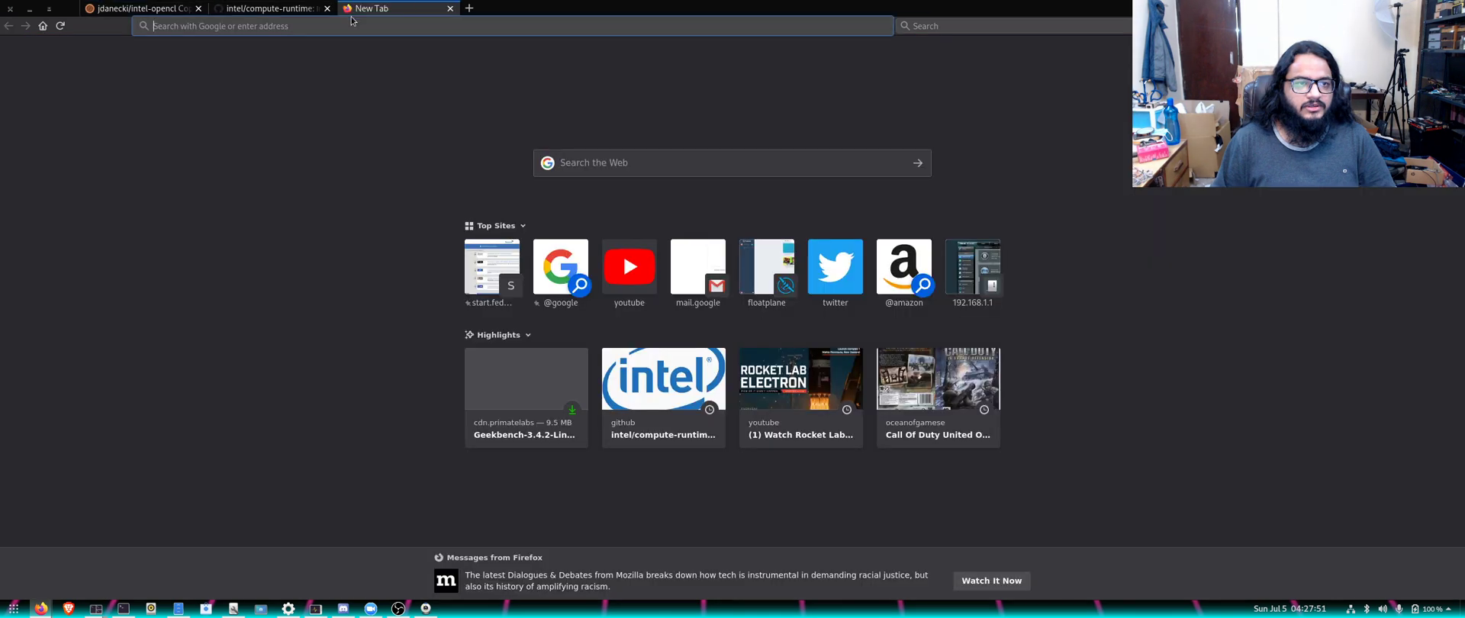
right_click(352, 22)
click(399, 94)
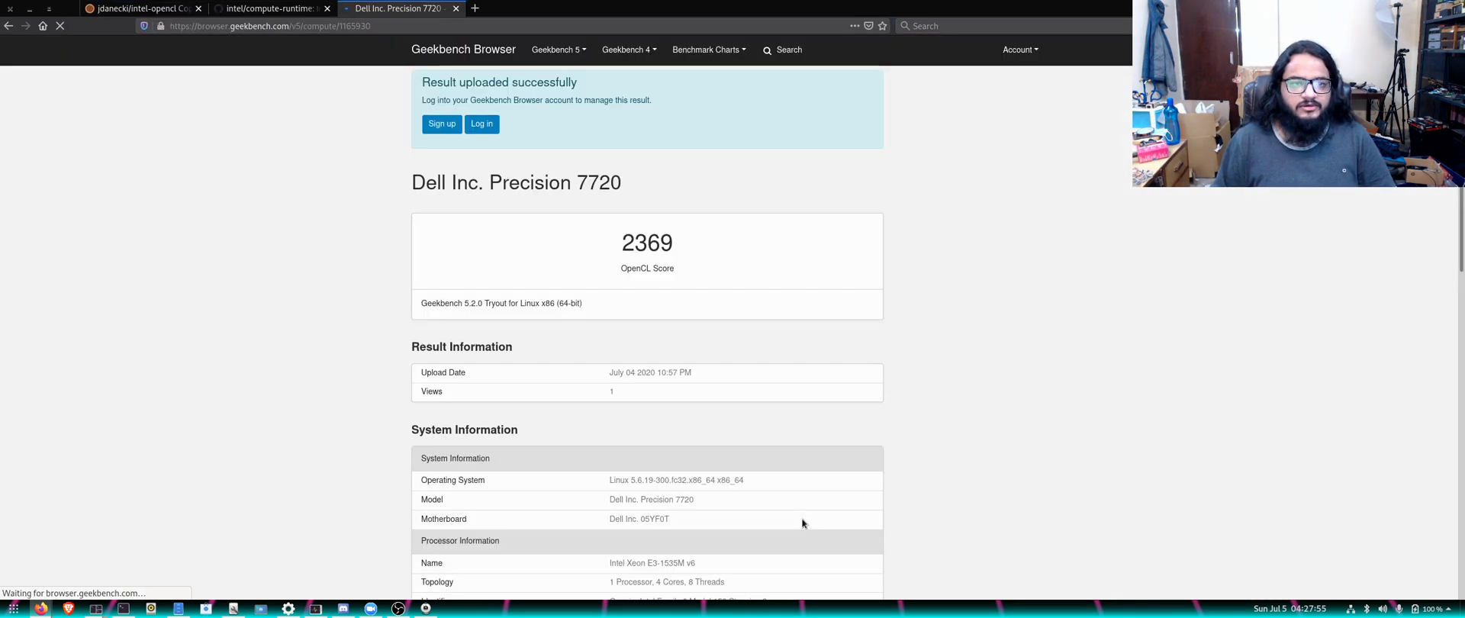
Highlight the OpenCL score on the Geekbench result page and look over the result details below it.
drag(620, 246, 672, 245)
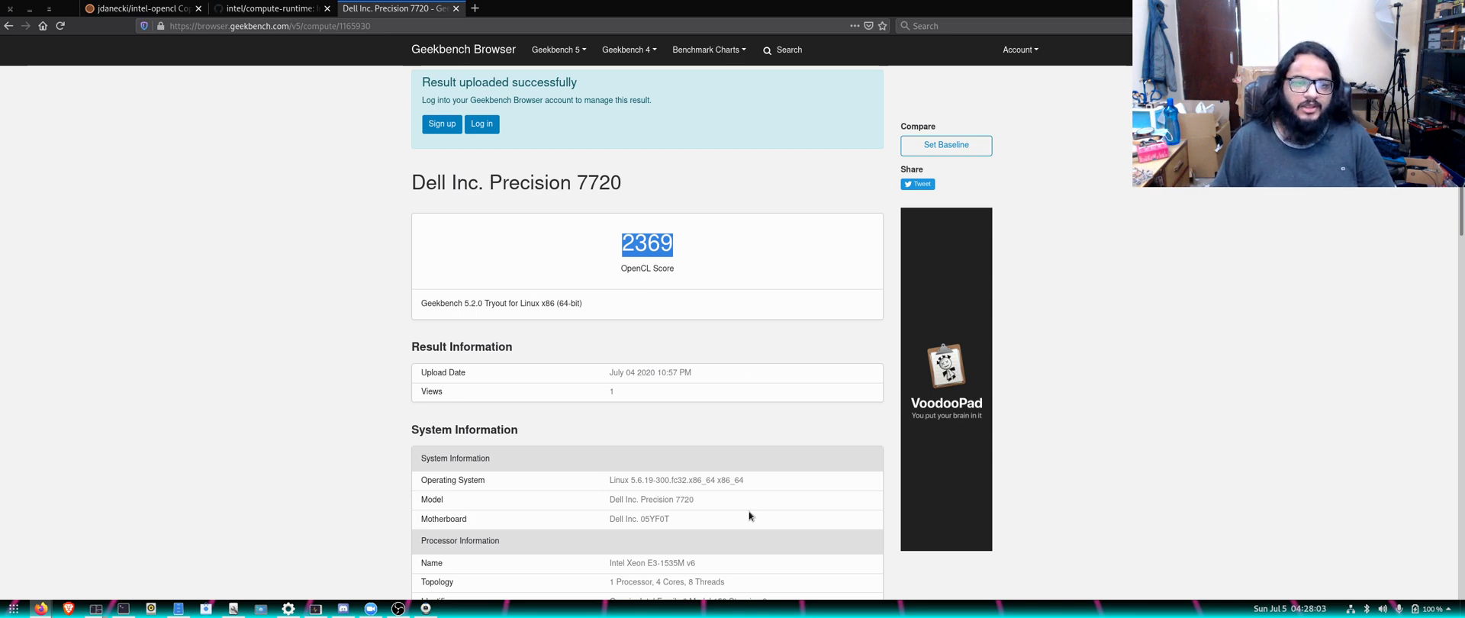
scroll(750, 513, down, 7)
scroll(750, 513, up, 6)
scroll(749, 513, up, 2)
scroll(229, 190, down, 2)
Switch back to the terminal and start the Vulkan benchmark with ./geekbench5 --compute Vulkan.
key(alt+Tab)
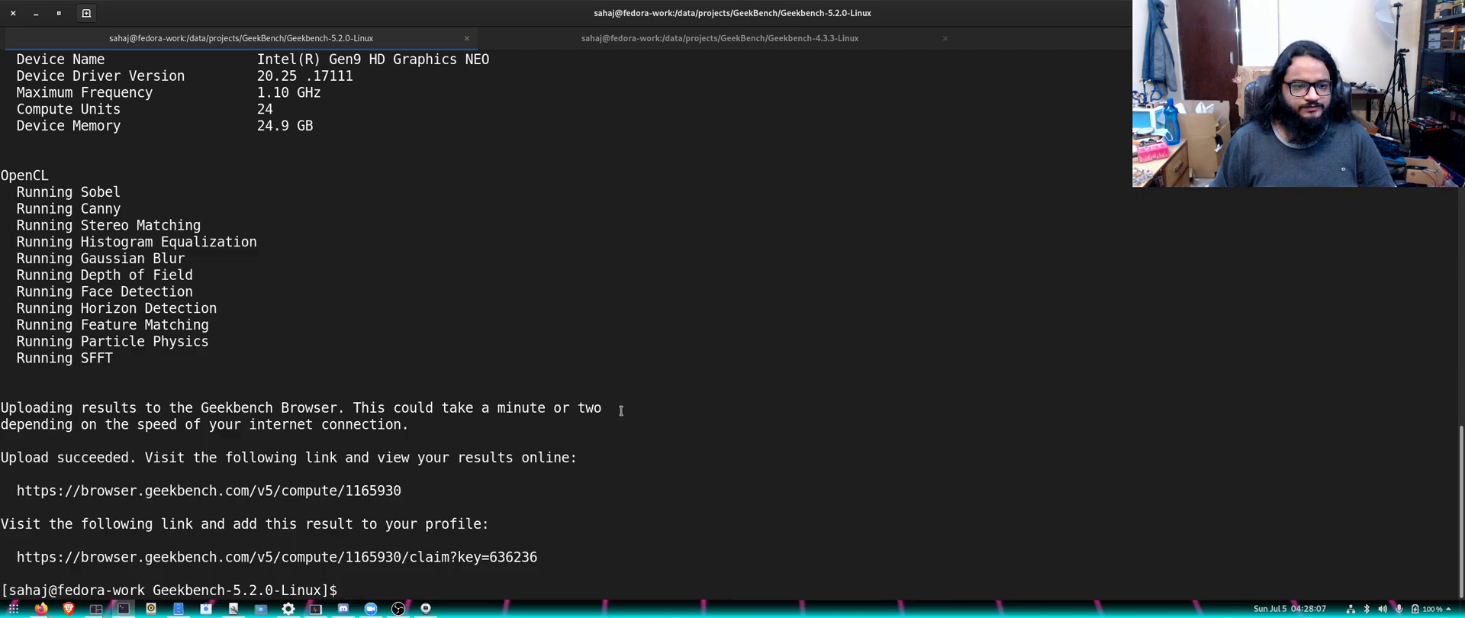
key(Up)
key(Up)
key(Up)
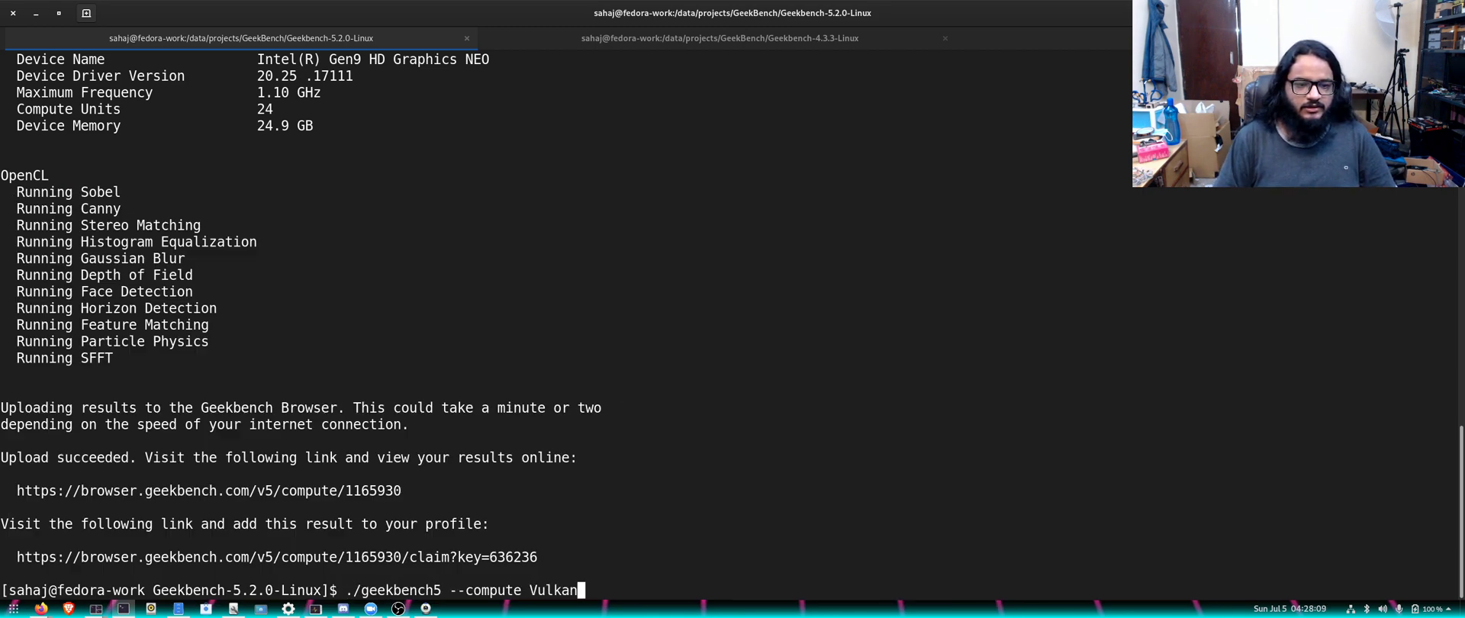
key(Return)
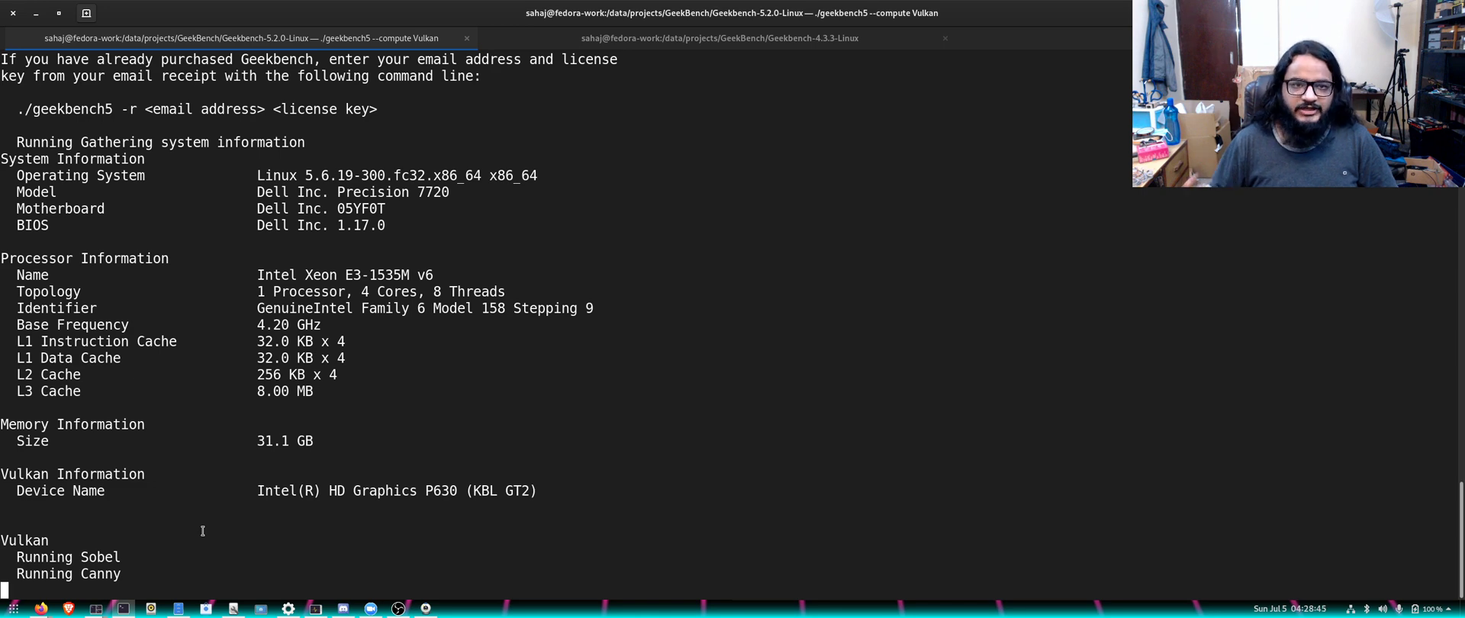
Monitor the Vulkan benchmark's CPU load in htop and review its progress against the earlier OpenCL run output.
click(1059, 46)
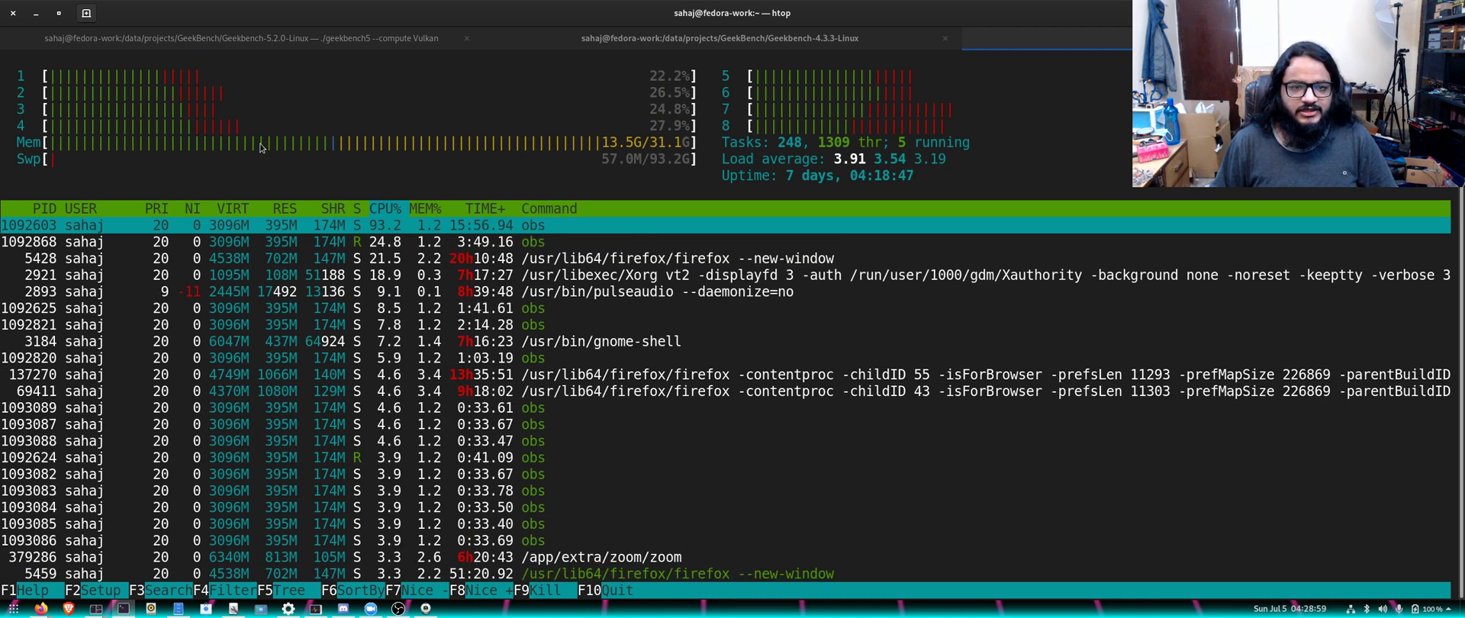
click(122, 40)
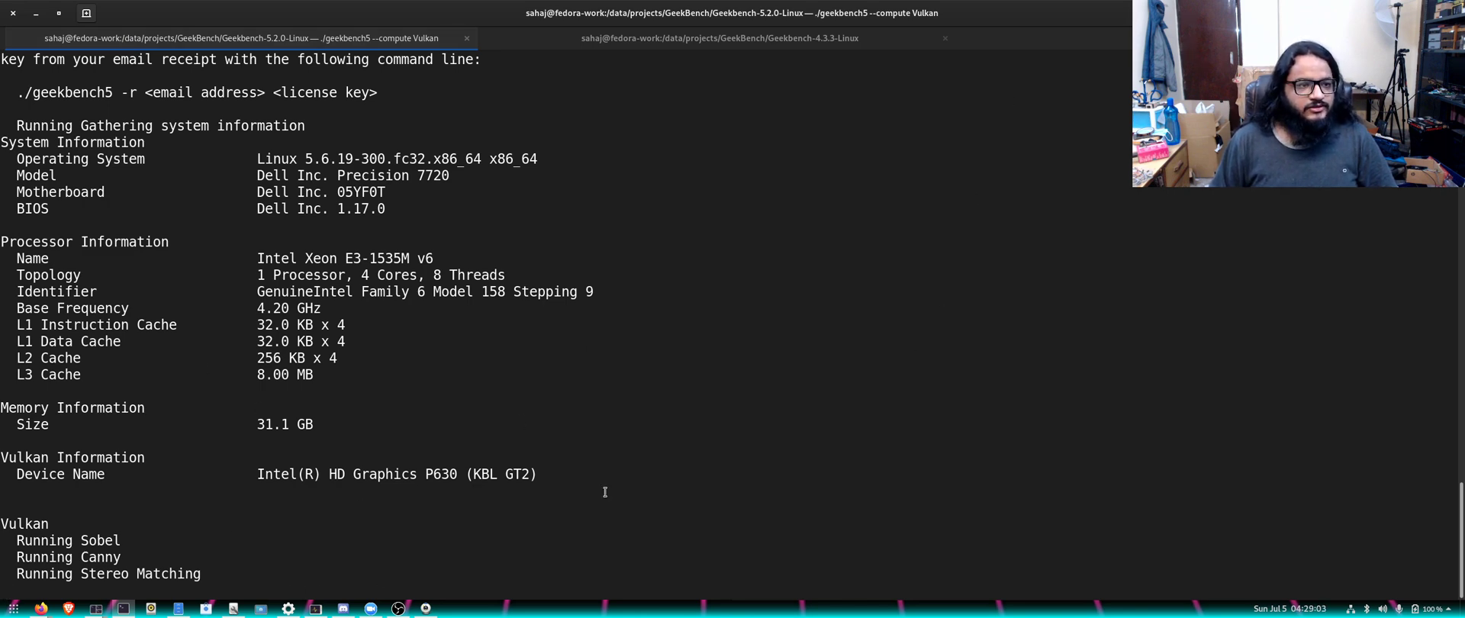
scroll(612, 500, up, 9)
scroll(611, 500, up, 7)
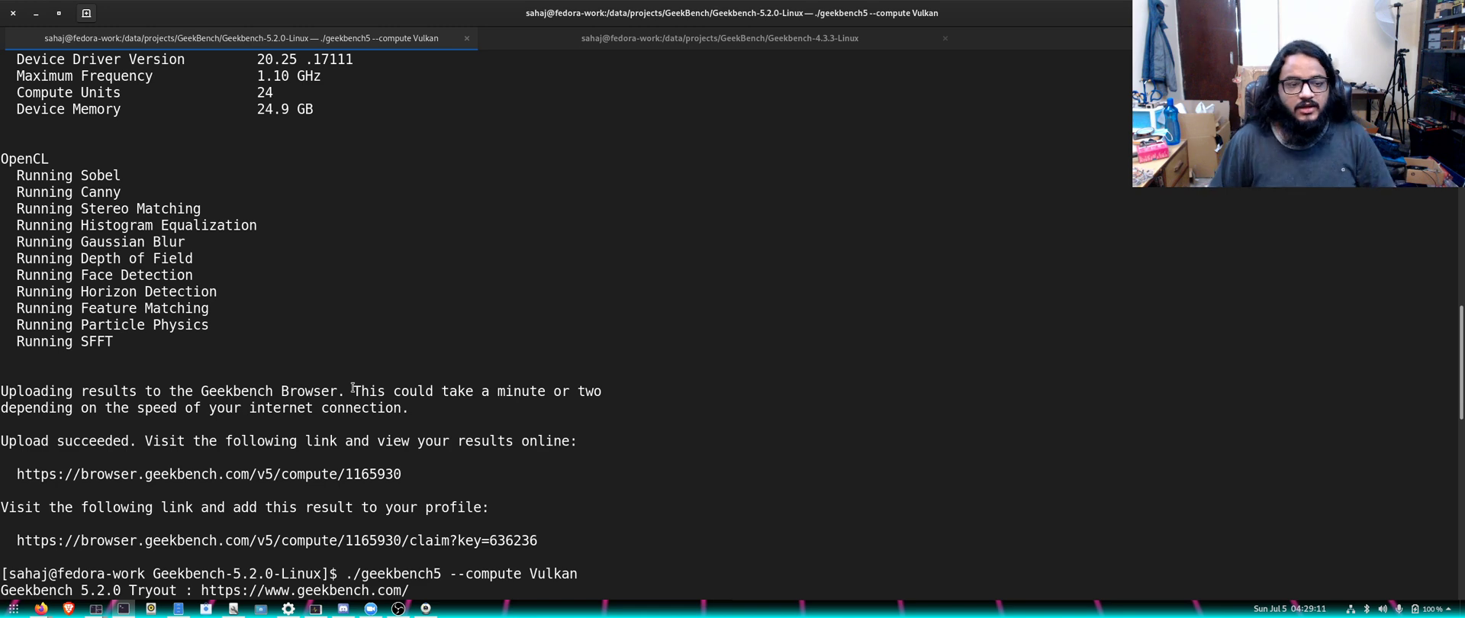
scroll(353, 388, down, 10)
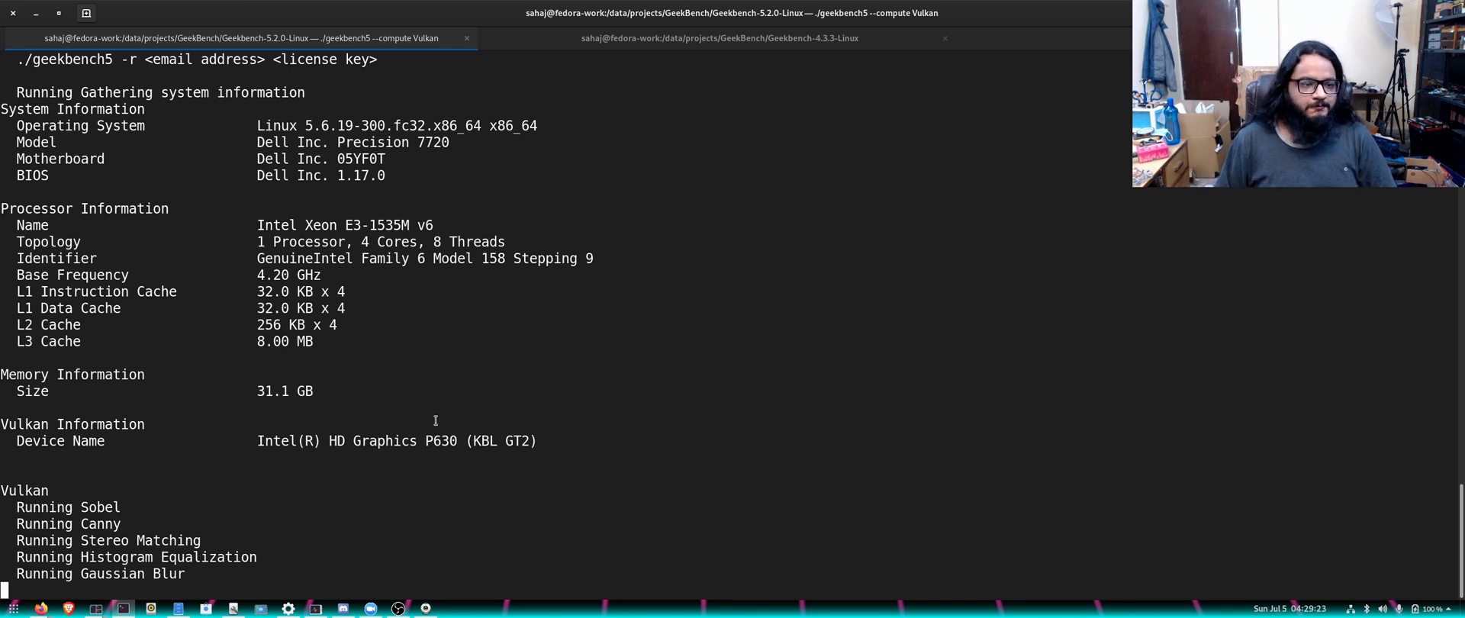
click(1000, 45)
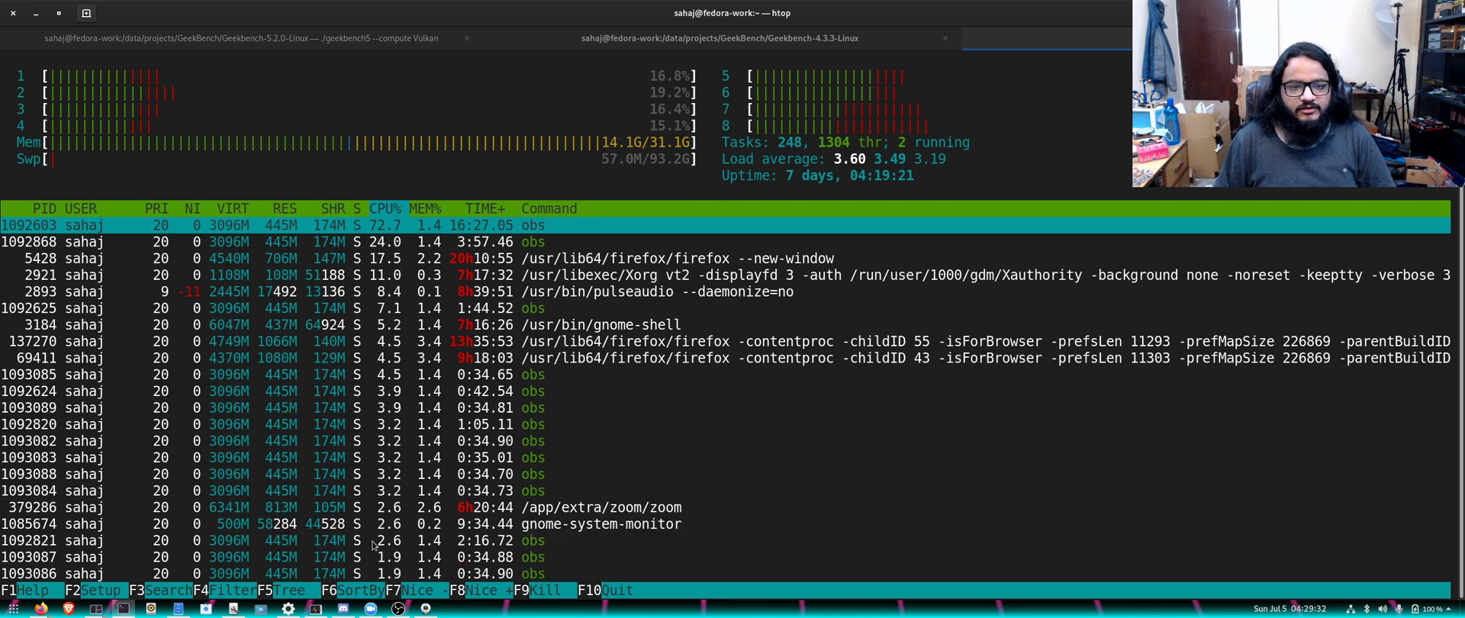
click(243, 47)
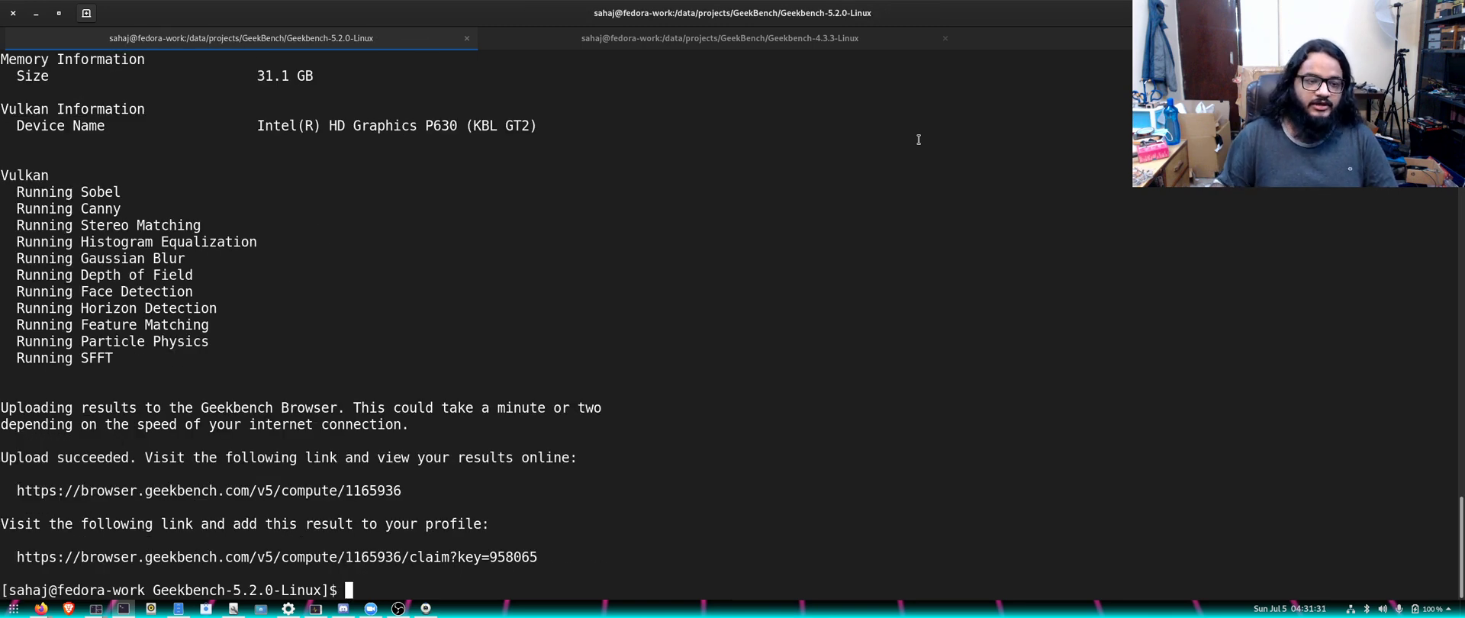
Copy the uploaded Vulkan result's claim link from the terminal and load it in a new Firefox tab.
right_click(410, 557)
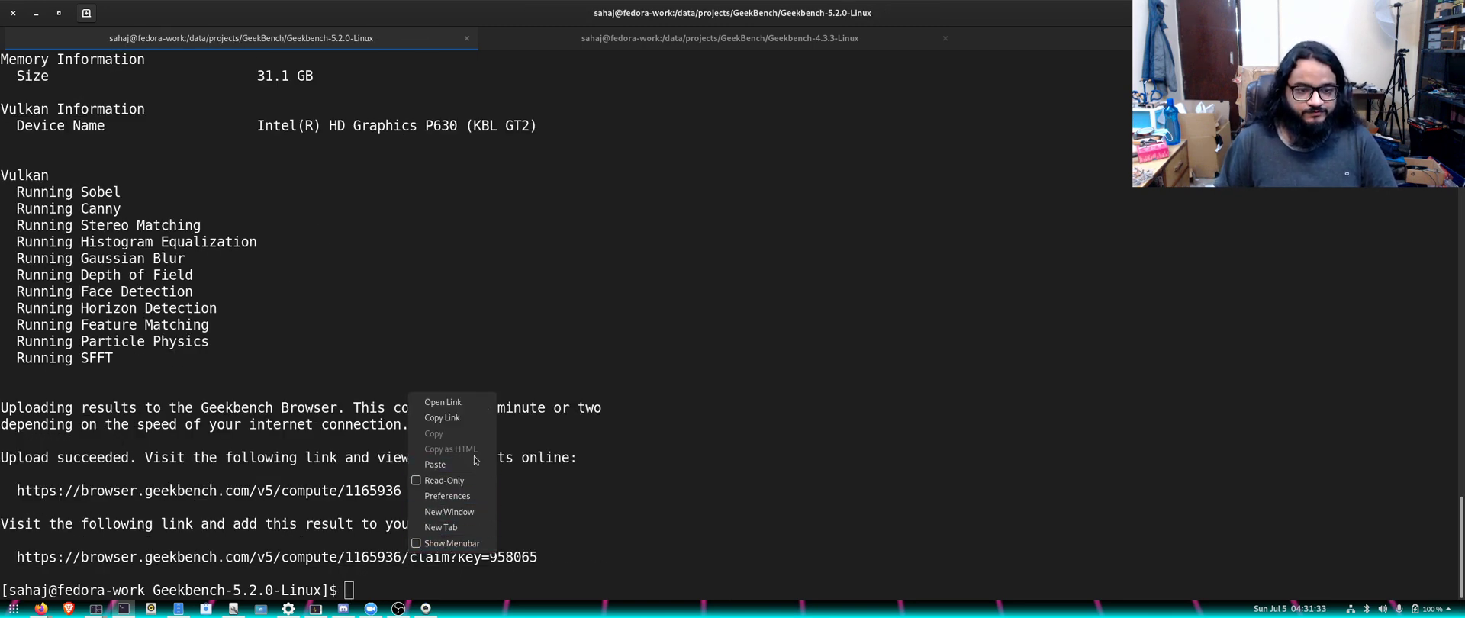
click(478, 416)
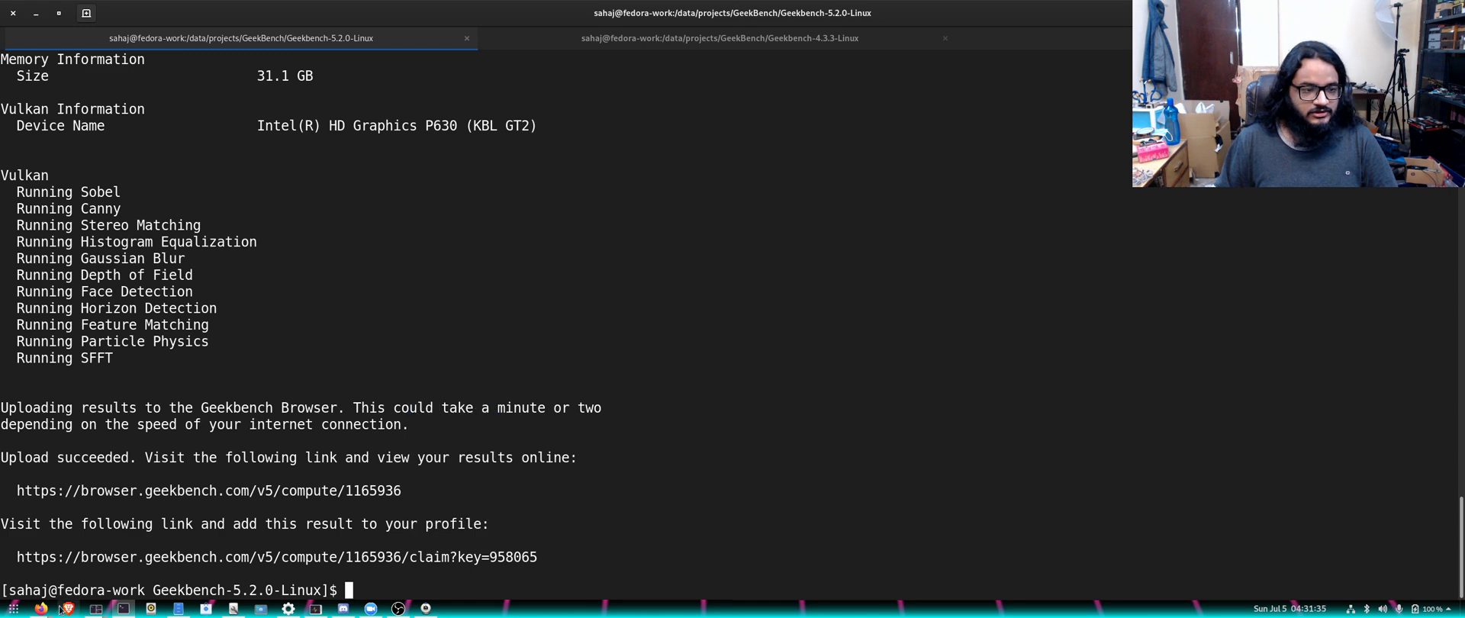
mouse_move(41, 608)
click(519, 555)
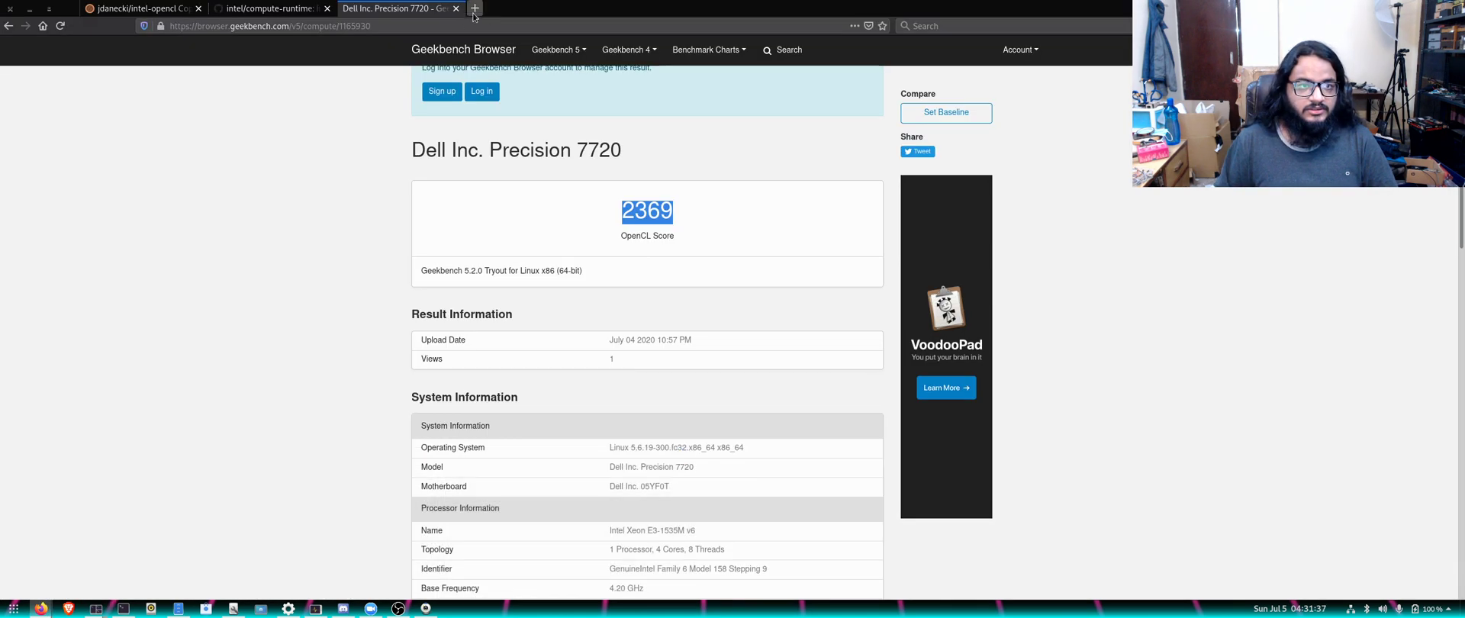
click(474, 9)
right_click(473, 29)
click(497, 96)
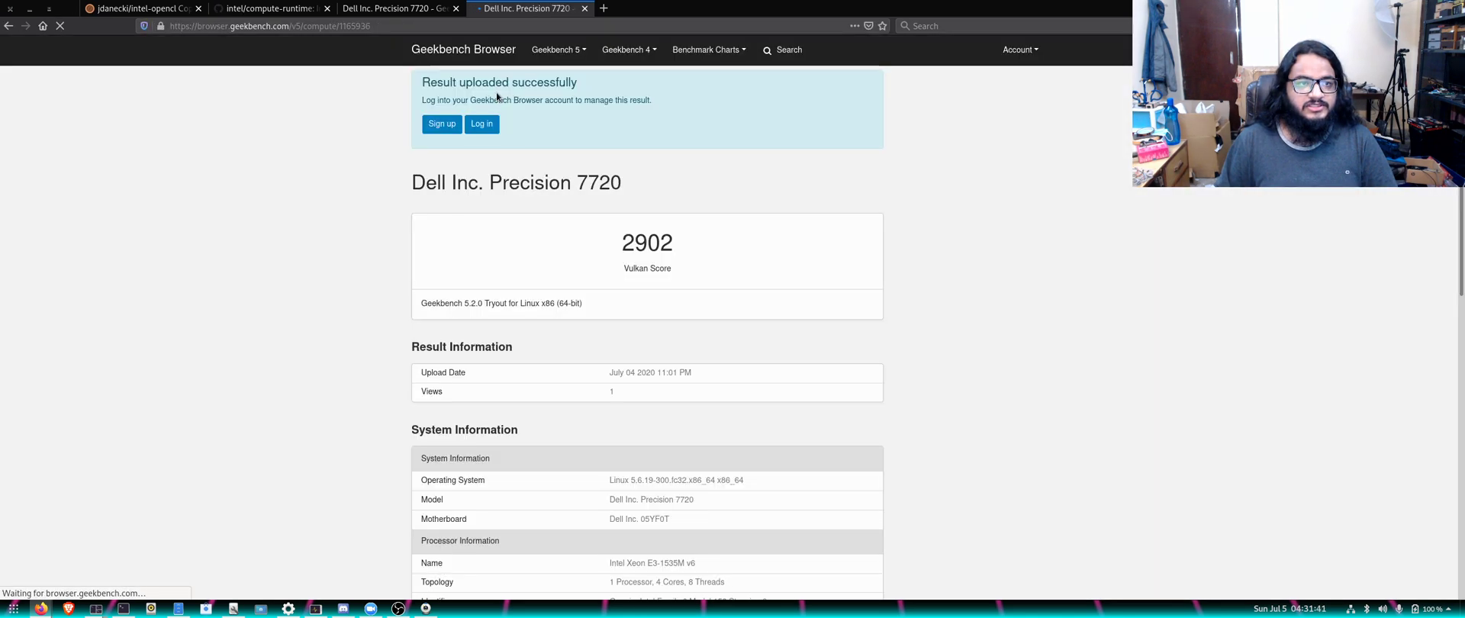
Compare the OpenCL and Vulkan result pages, highlighting the Vulkan score.
click(397, 9)
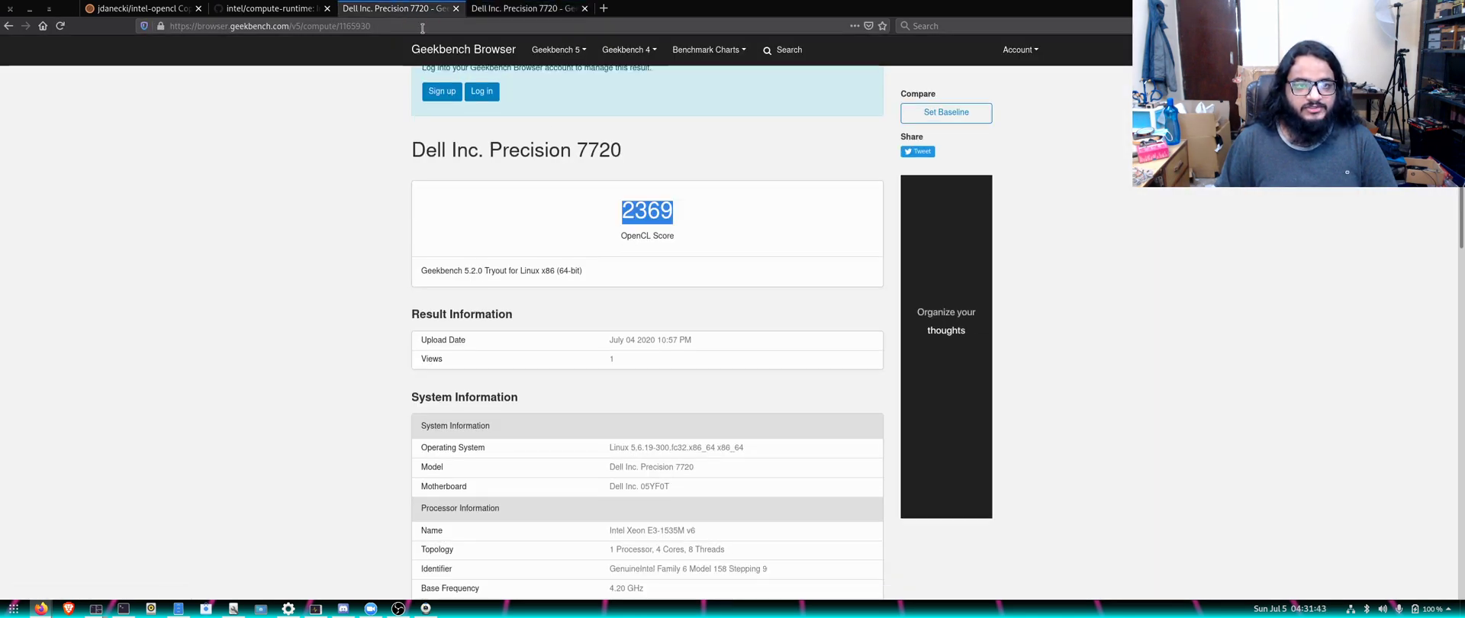
click(494, 9)
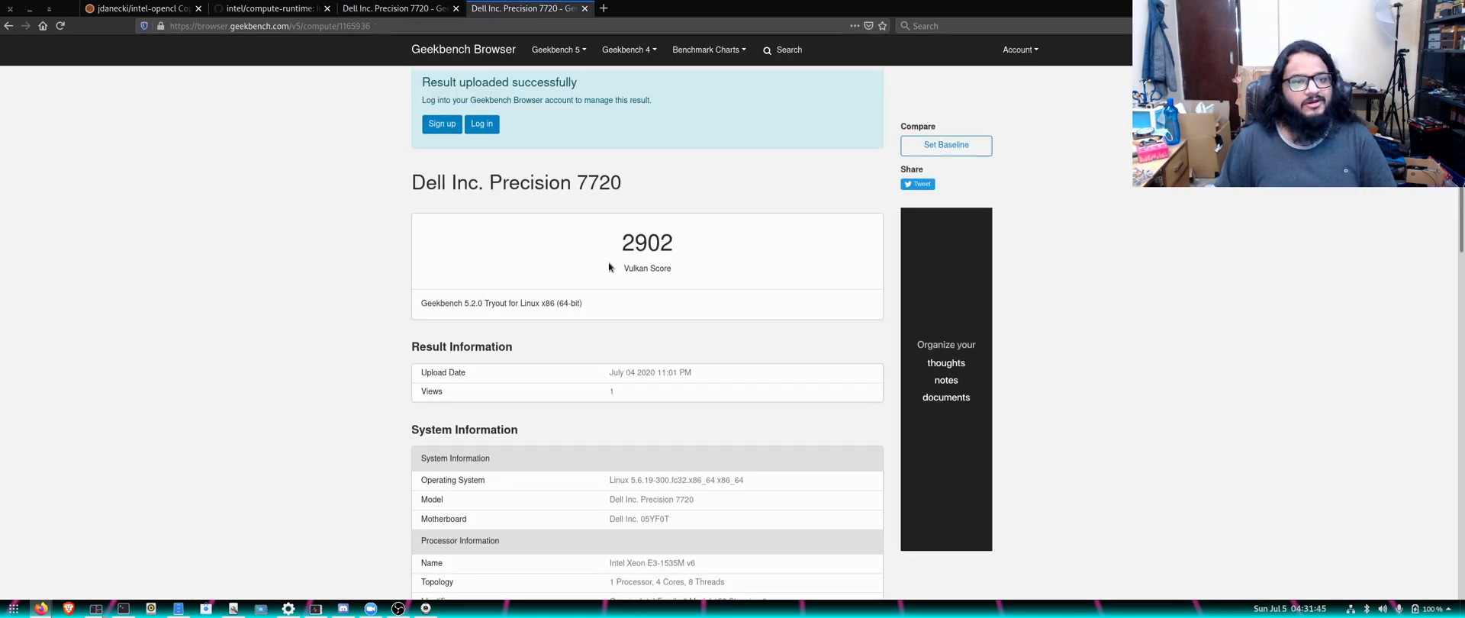
drag(620, 243, 674, 255)
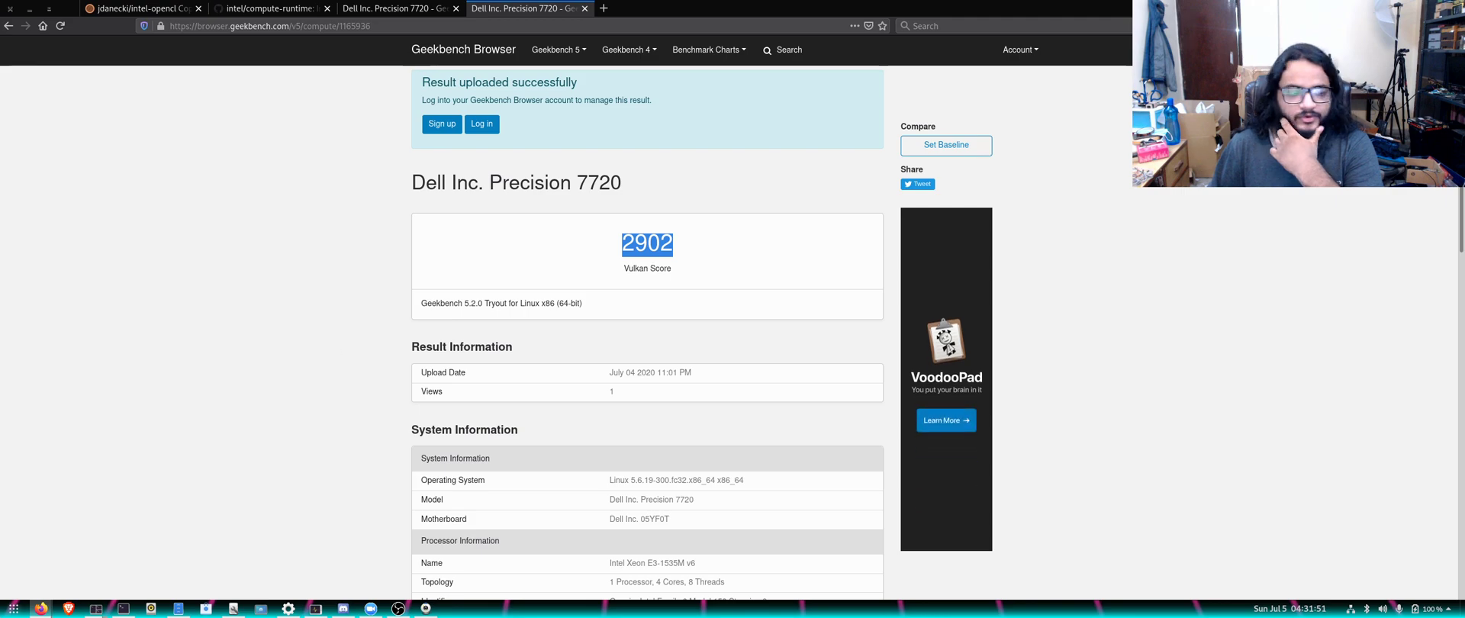
mouse_move(40, 609)
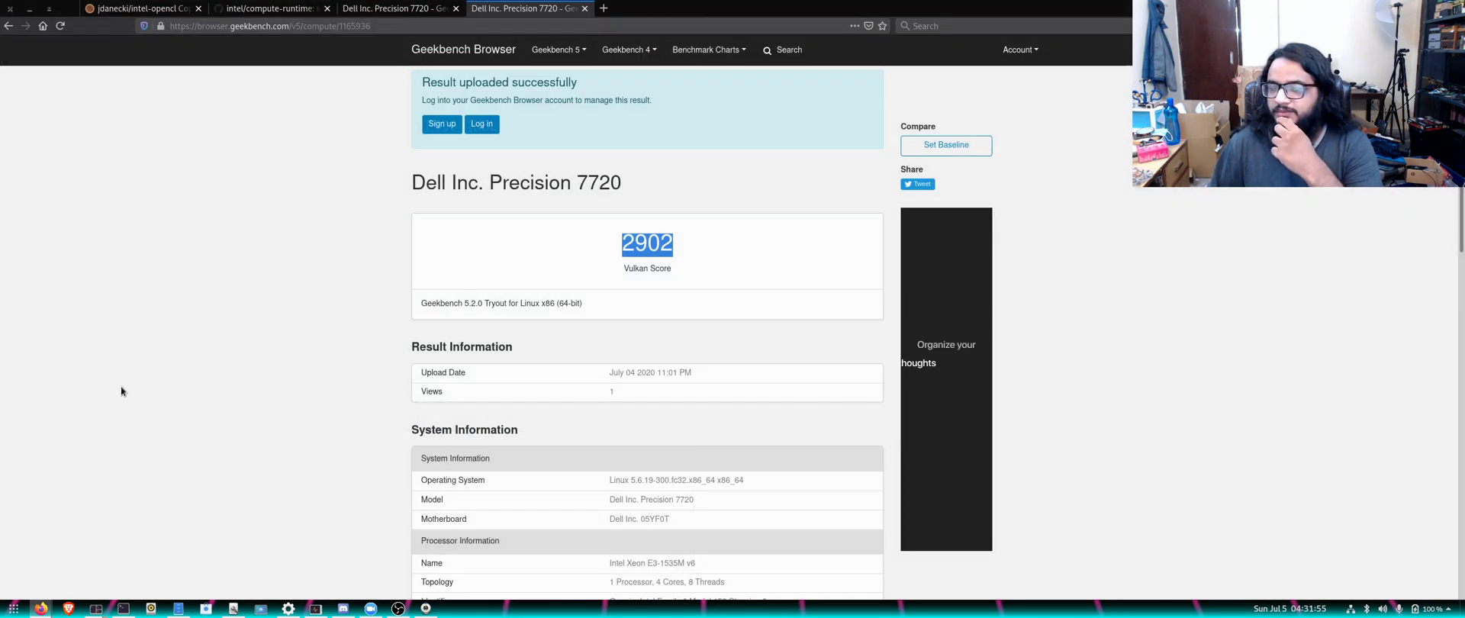
click(718, 292)
key(ctrl+Page_Up)
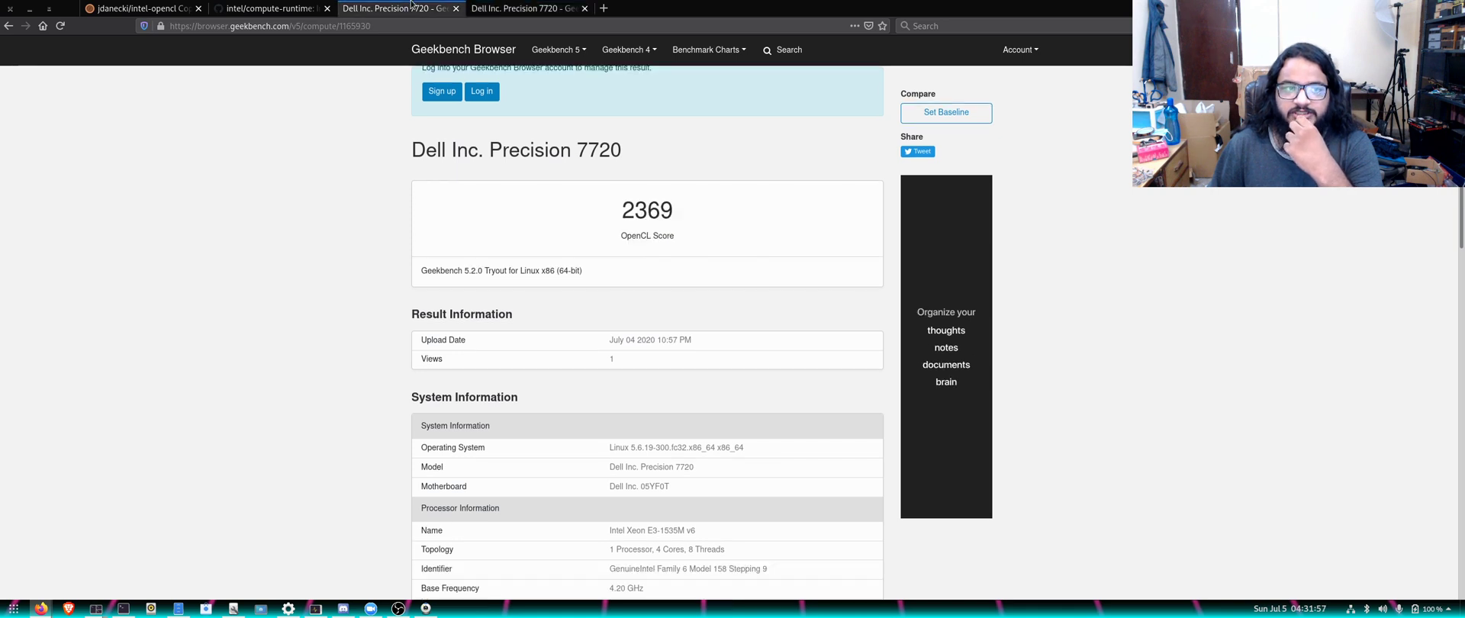
key(ctrl+Page_Down)
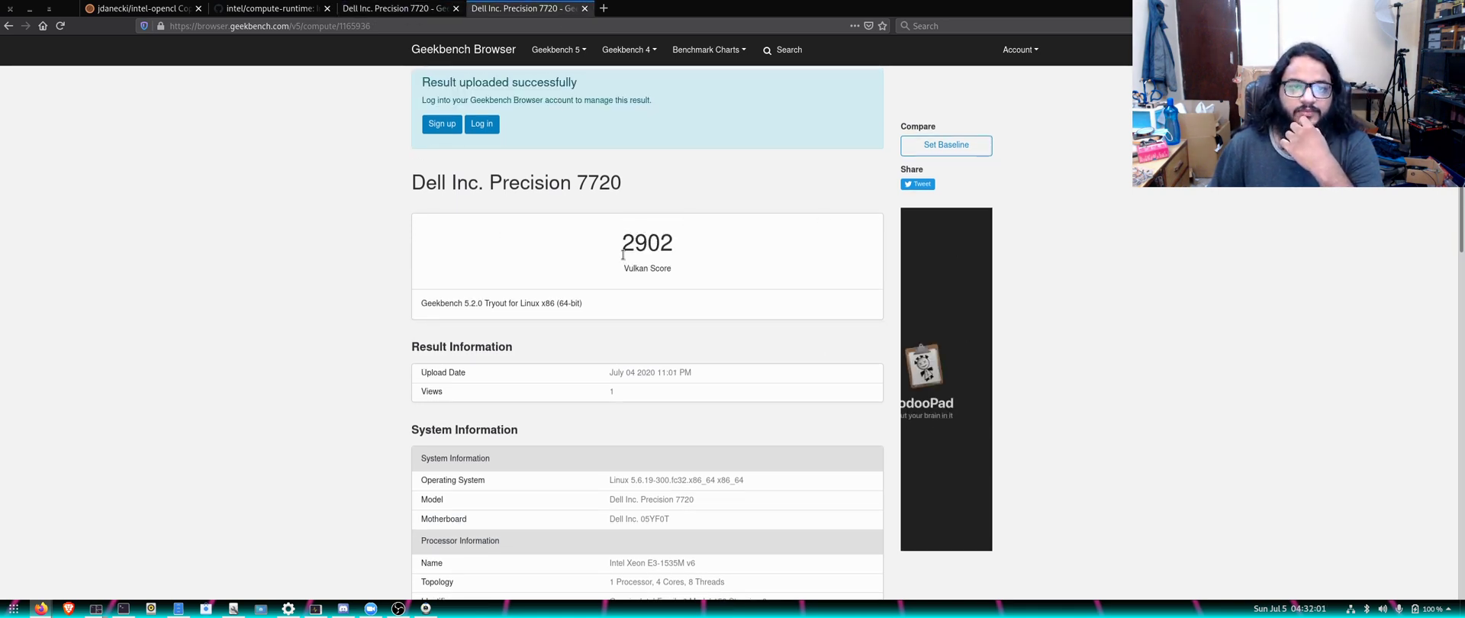
drag(614, 256, 673, 251)
key(ctrl+Page_Up)
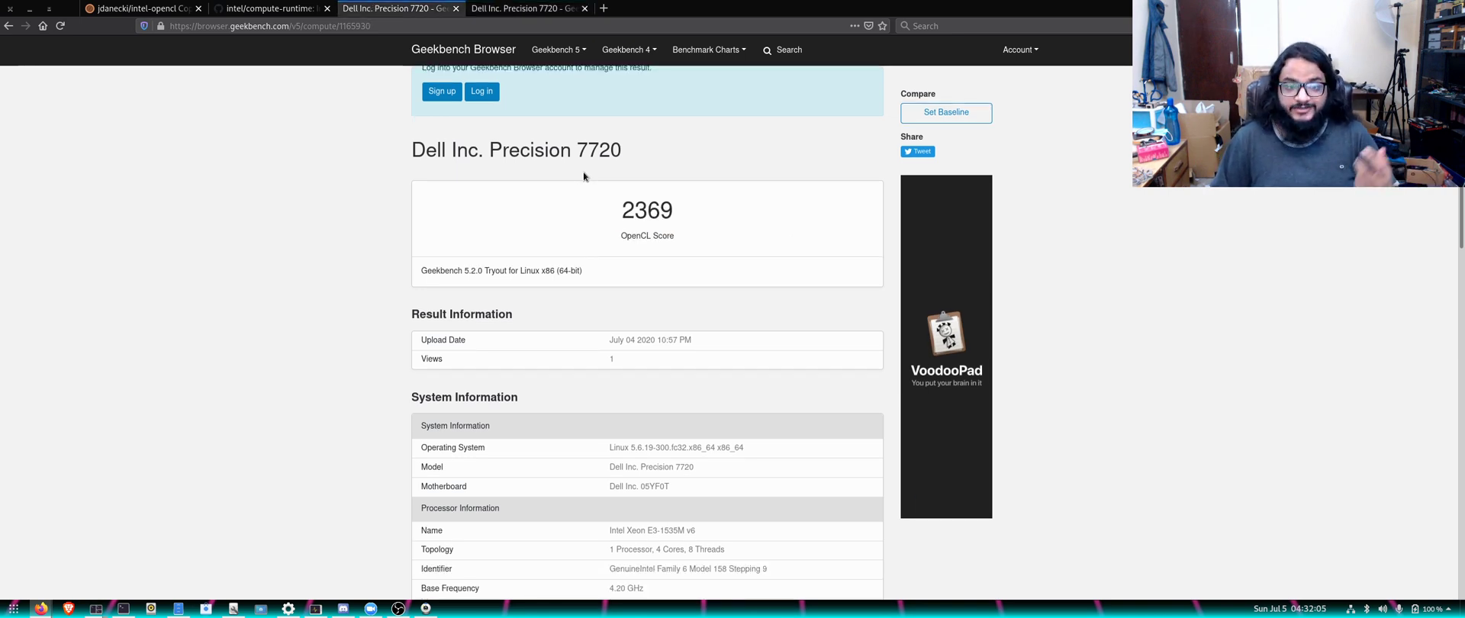
Review the OpenCL result's system and OpenCL information, and highlight the device details from Device Memory up to Device Vendor.
scroll(582, 388, down, 2)
scroll(577, 393, down, 3)
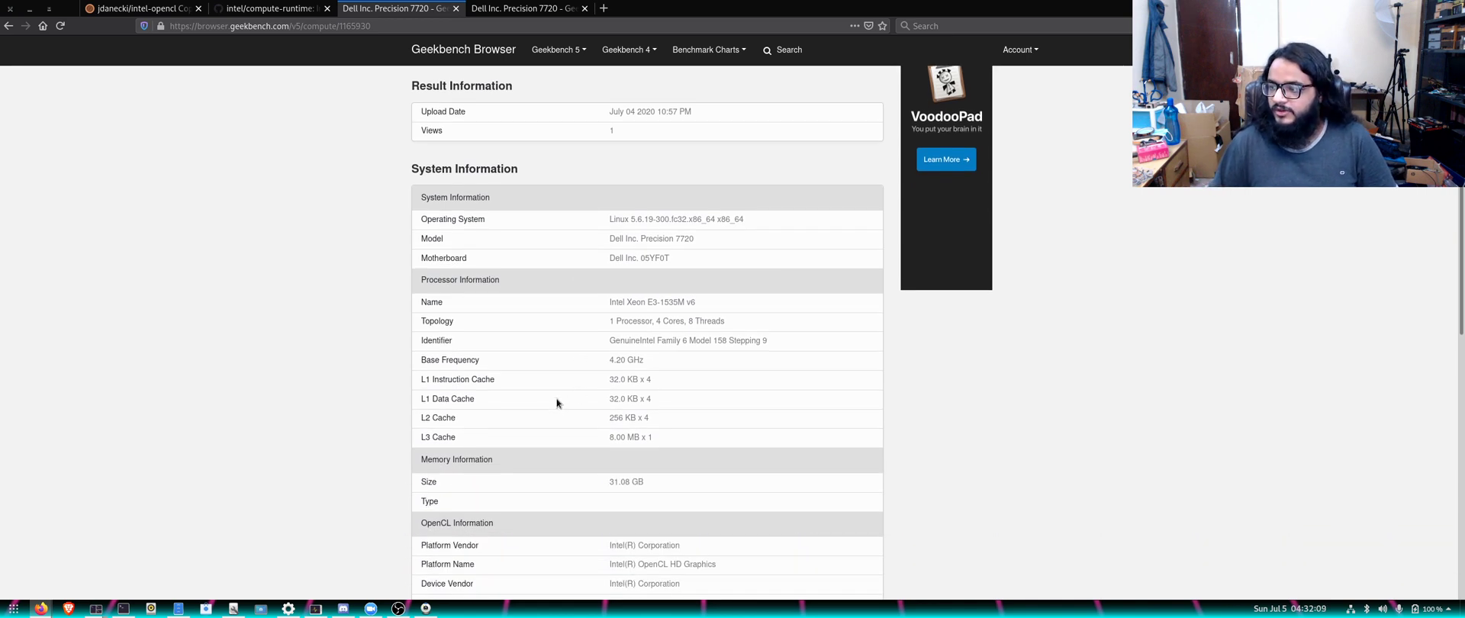
scroll(473, 290, down, 1)
scroll(473, 290, down, 5)
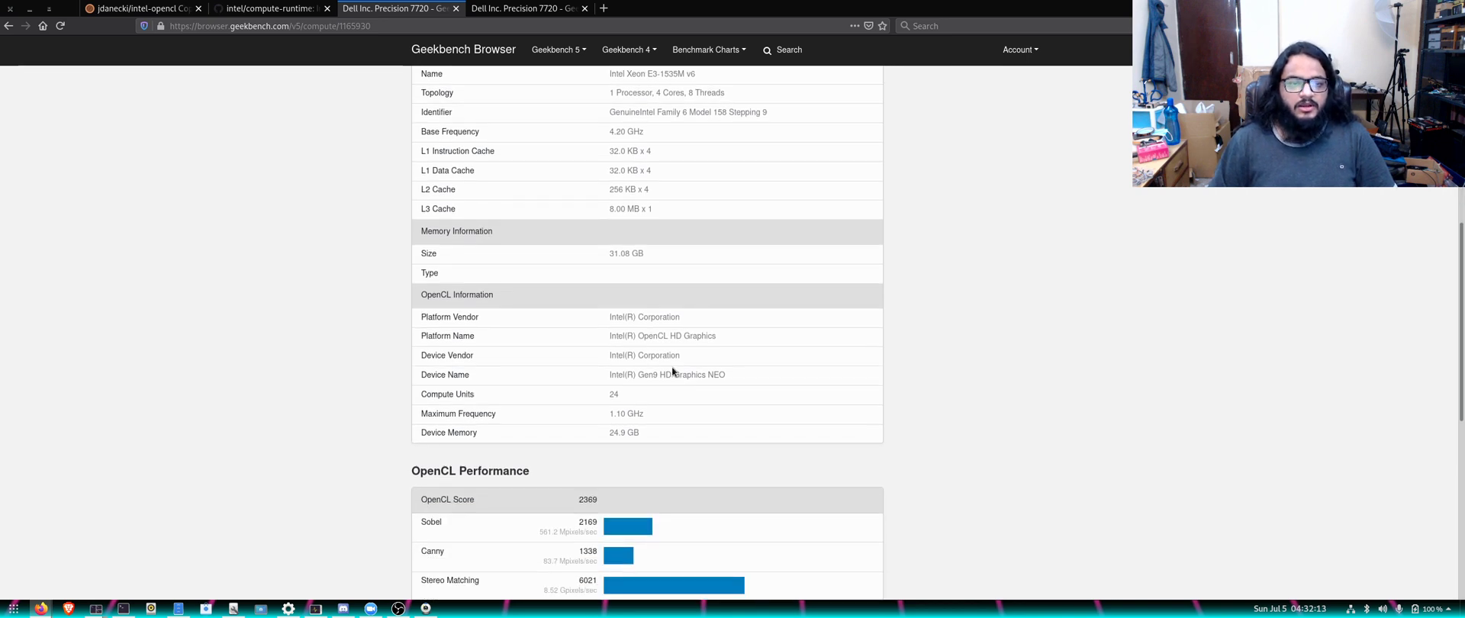
scroll(672, 371, down, 3)
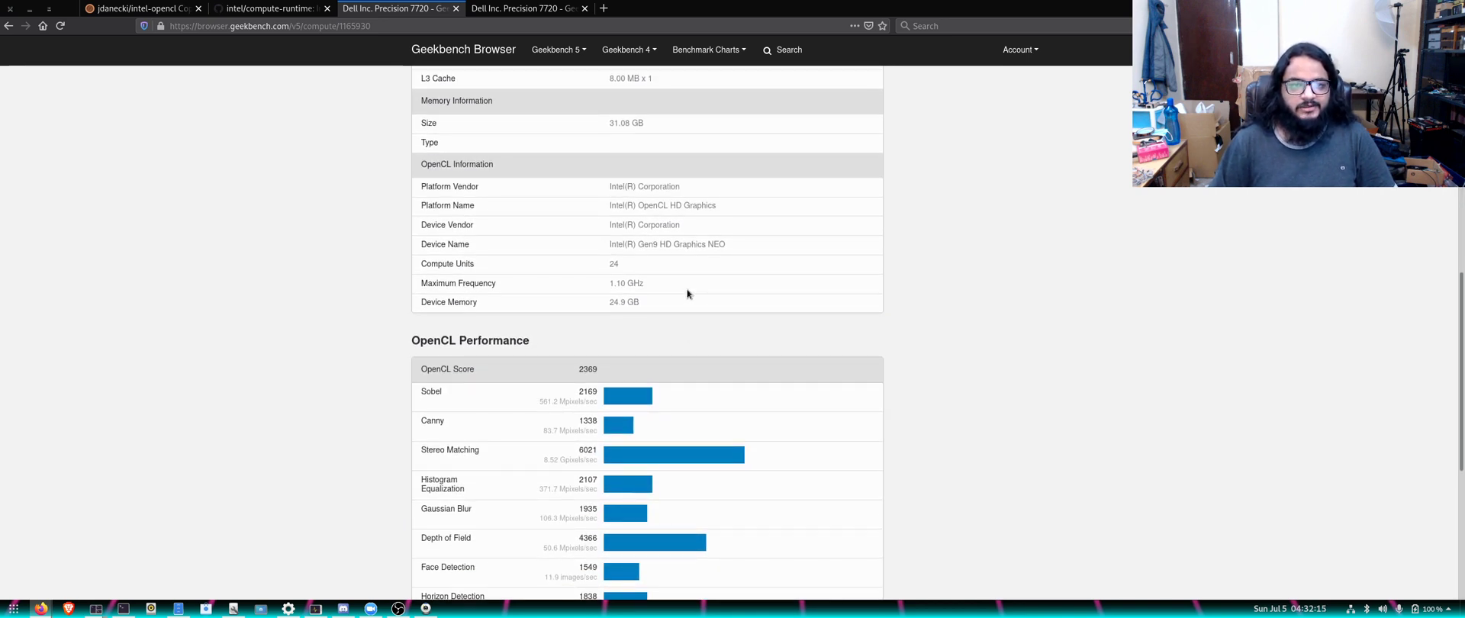
drag(631, 297, 607, 219)
Review the Vulkan result page's system information and performance sections, and return to its overall score.
click(525, 7)
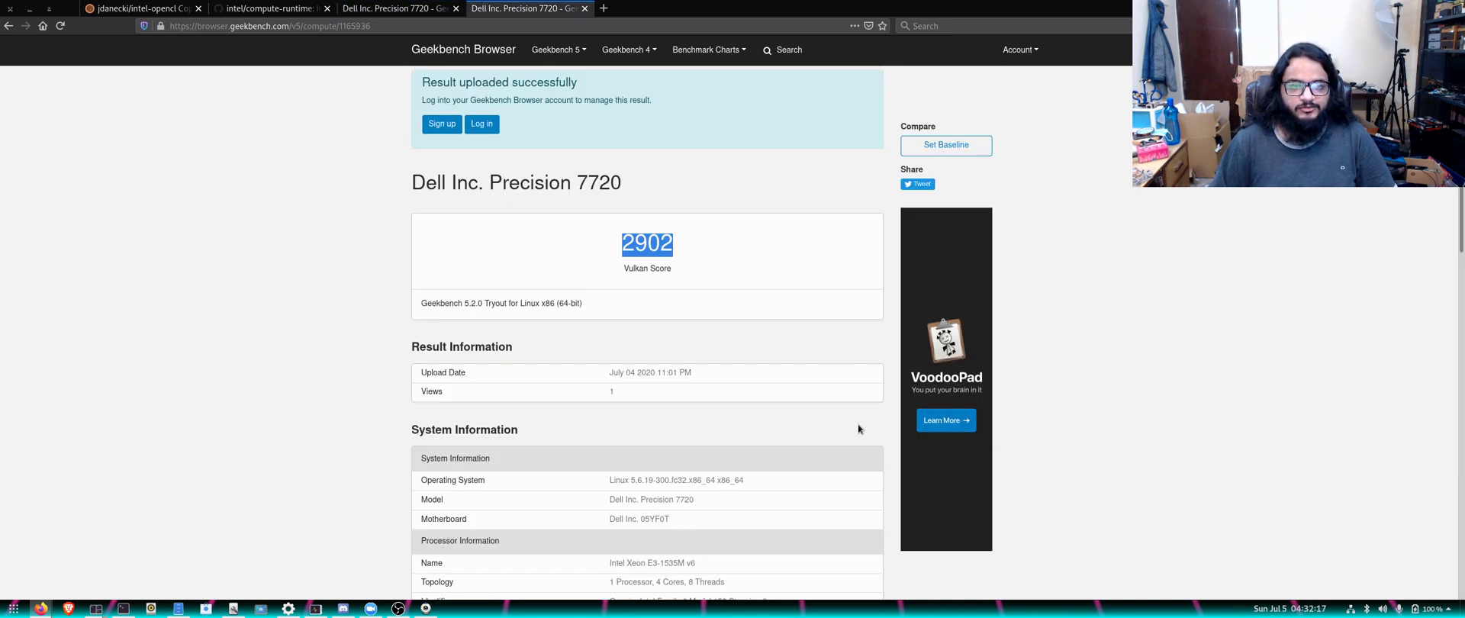
scroll(857, 425, down, 12)
scroll(751, 366, up, 8)
scroll(753, 424, up, 5)
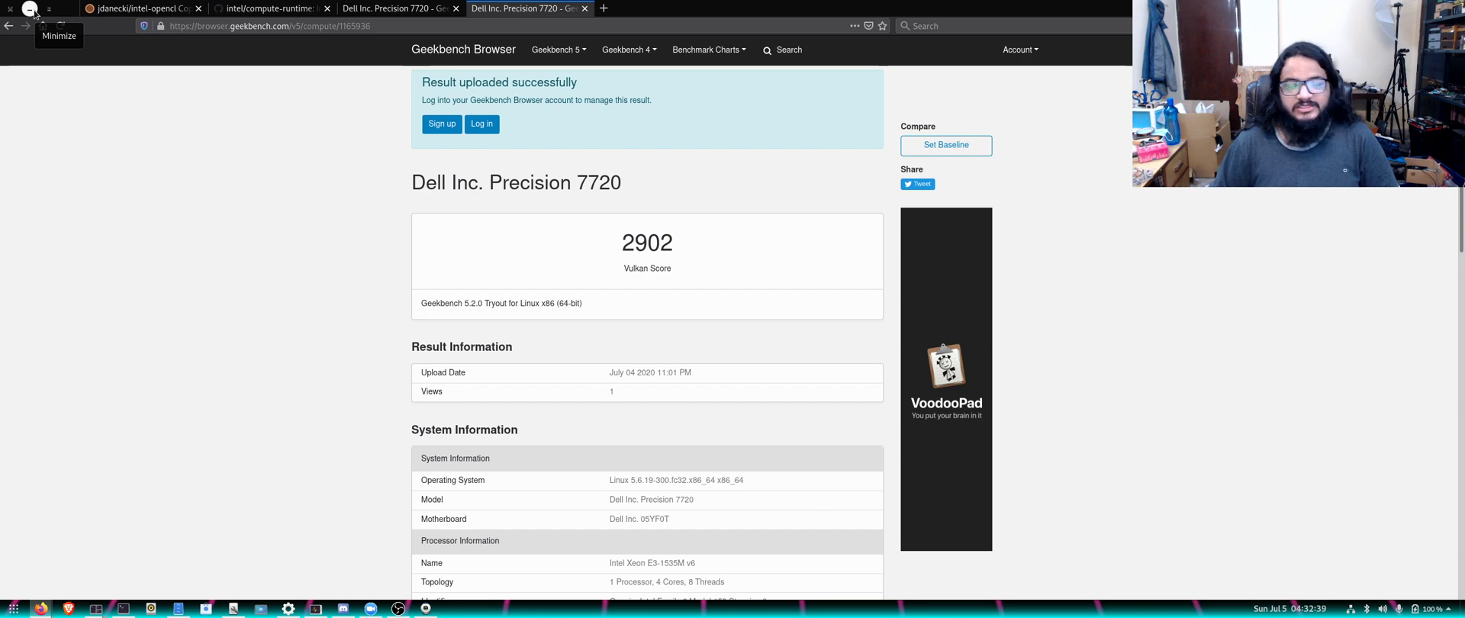
Minimize the browser, switch to the terminal session running htop, and quit htop.
click(30, 9)
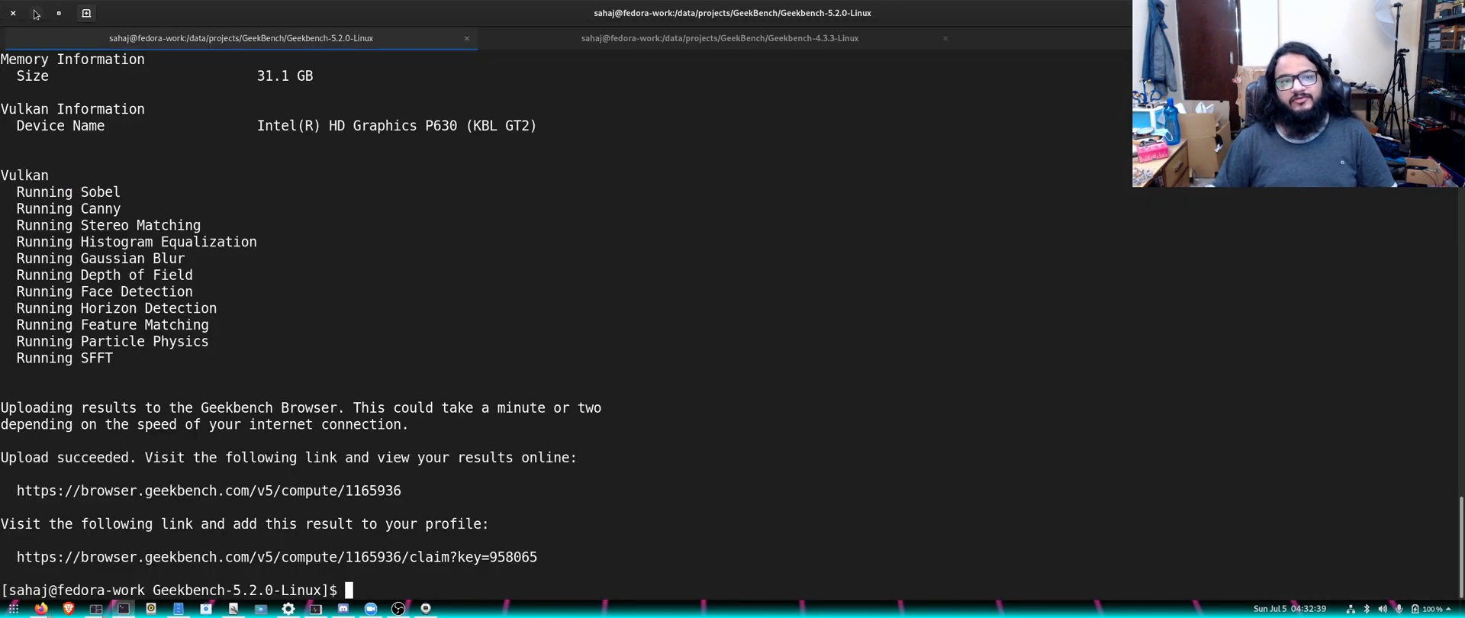
click(750, 41)
key(ctrl+Page_Down)
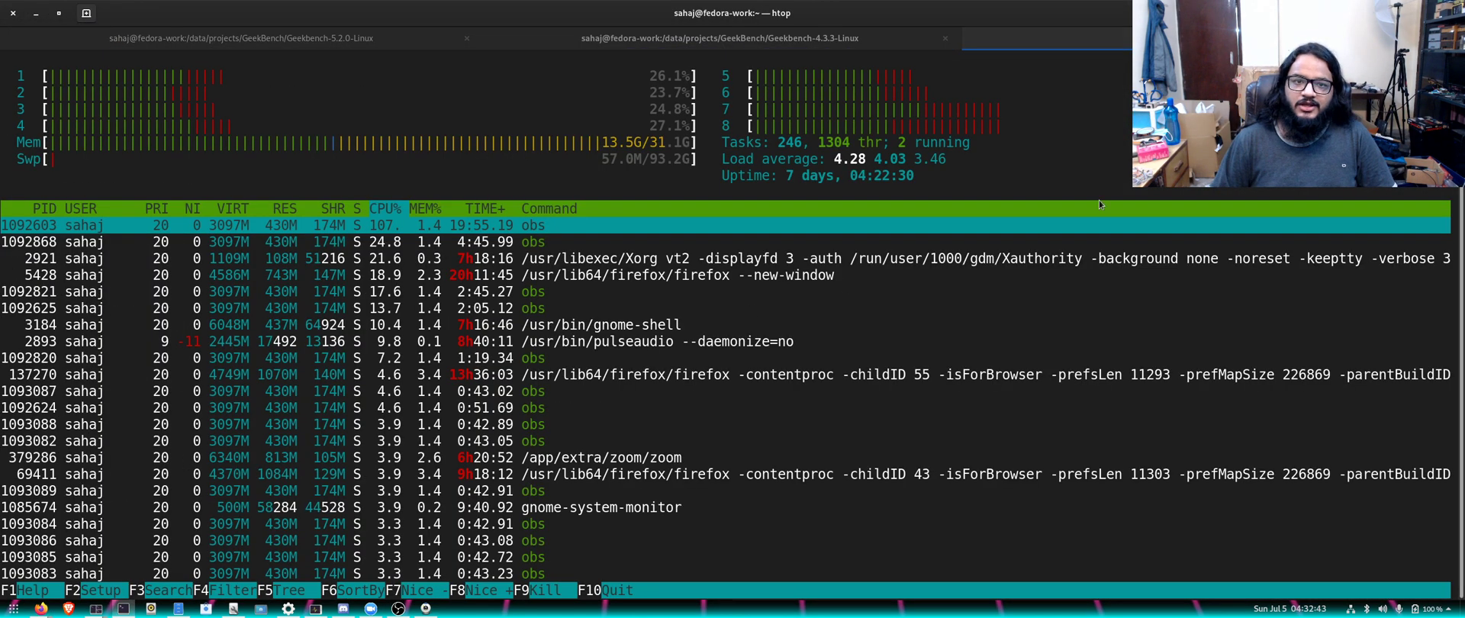
key(q)
Review the earlier Vulkan and clinfo output up to the OpenCL platform list, and return to the latest terminal prompt.
scroll(662, 555, up, 10)
scroll(662, 554, up, 20)
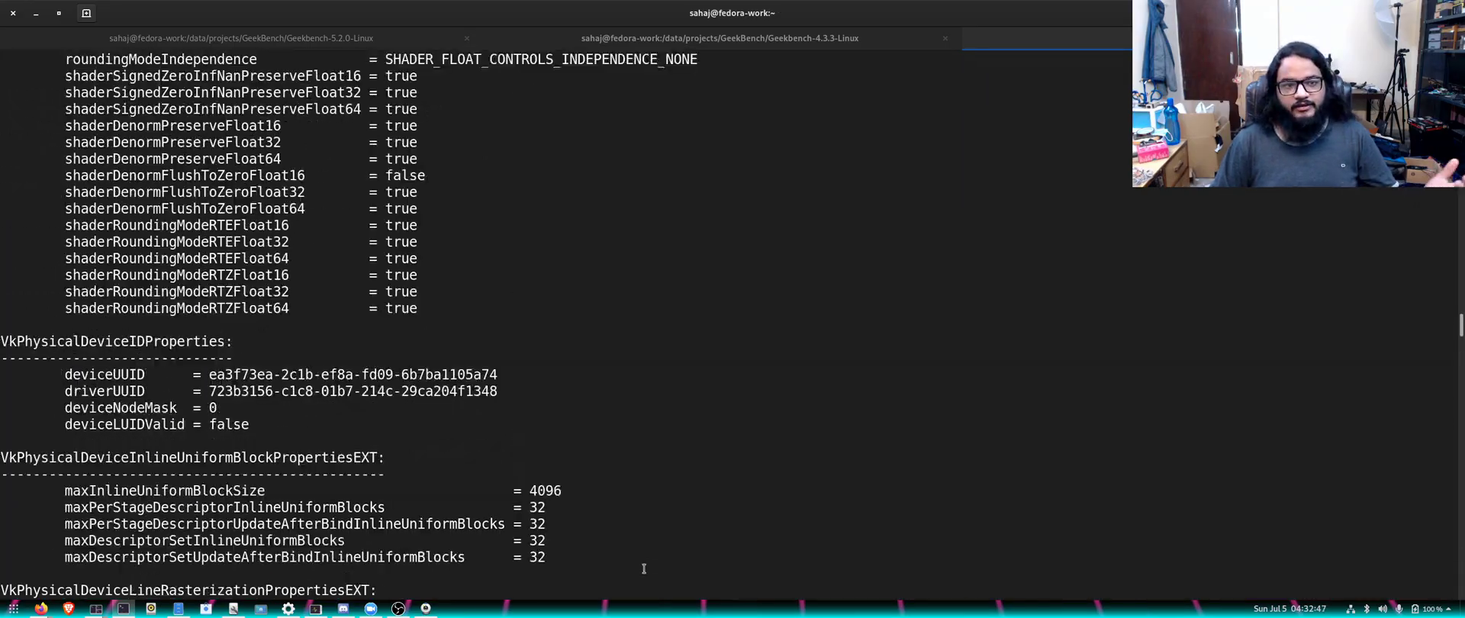
scroll(643, 573, up, 20)
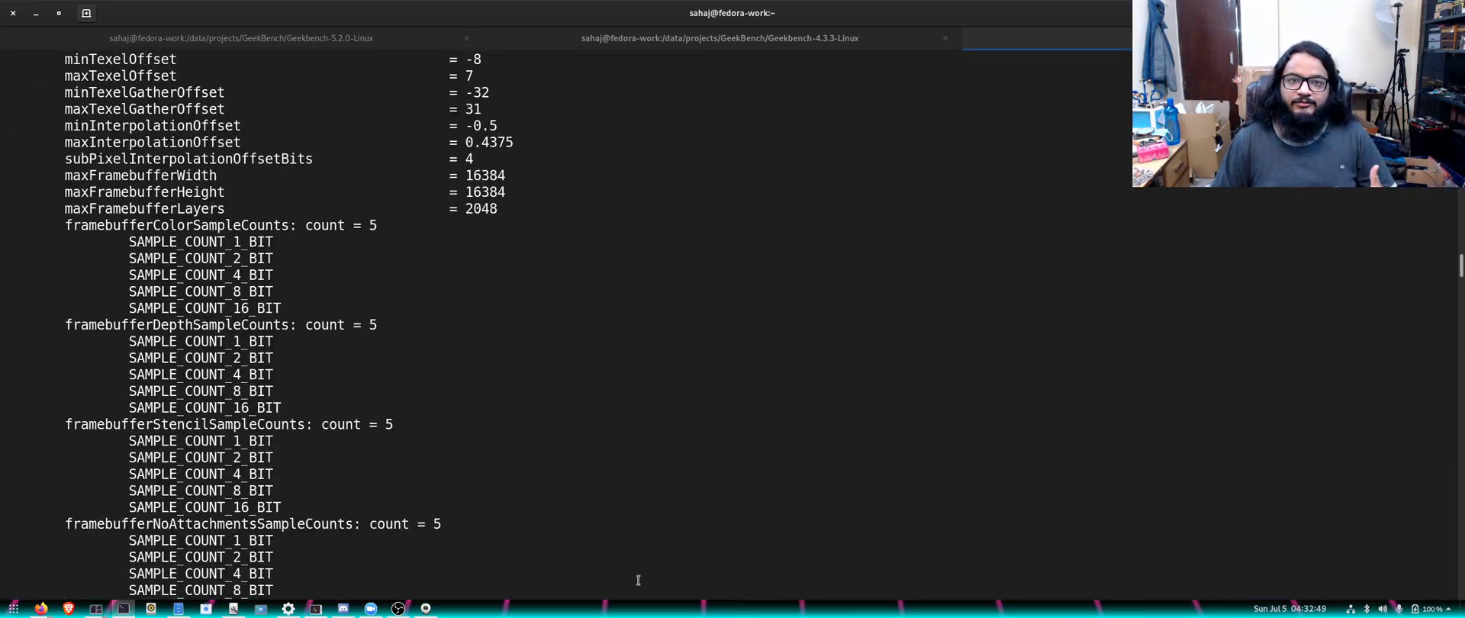
scroll(638, 580, up, 20)
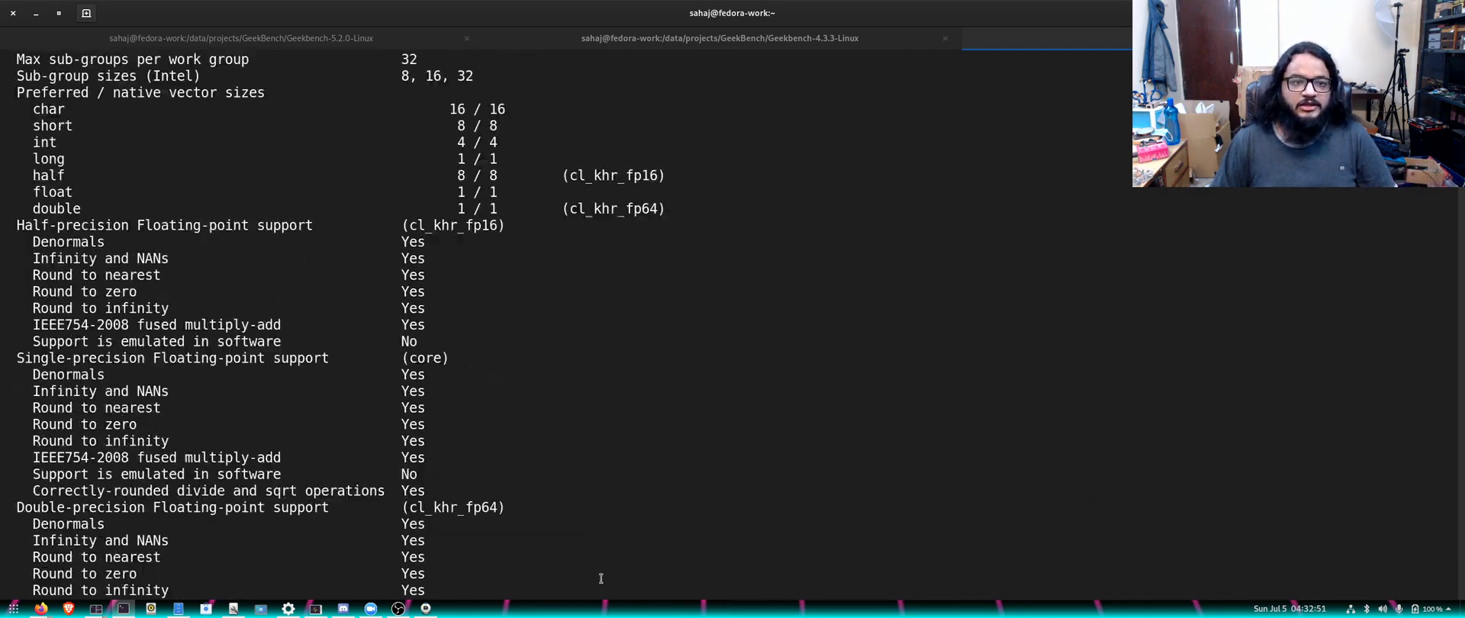
scroll(601, 578, up, 2)
scroll(610, 557, up, 20)
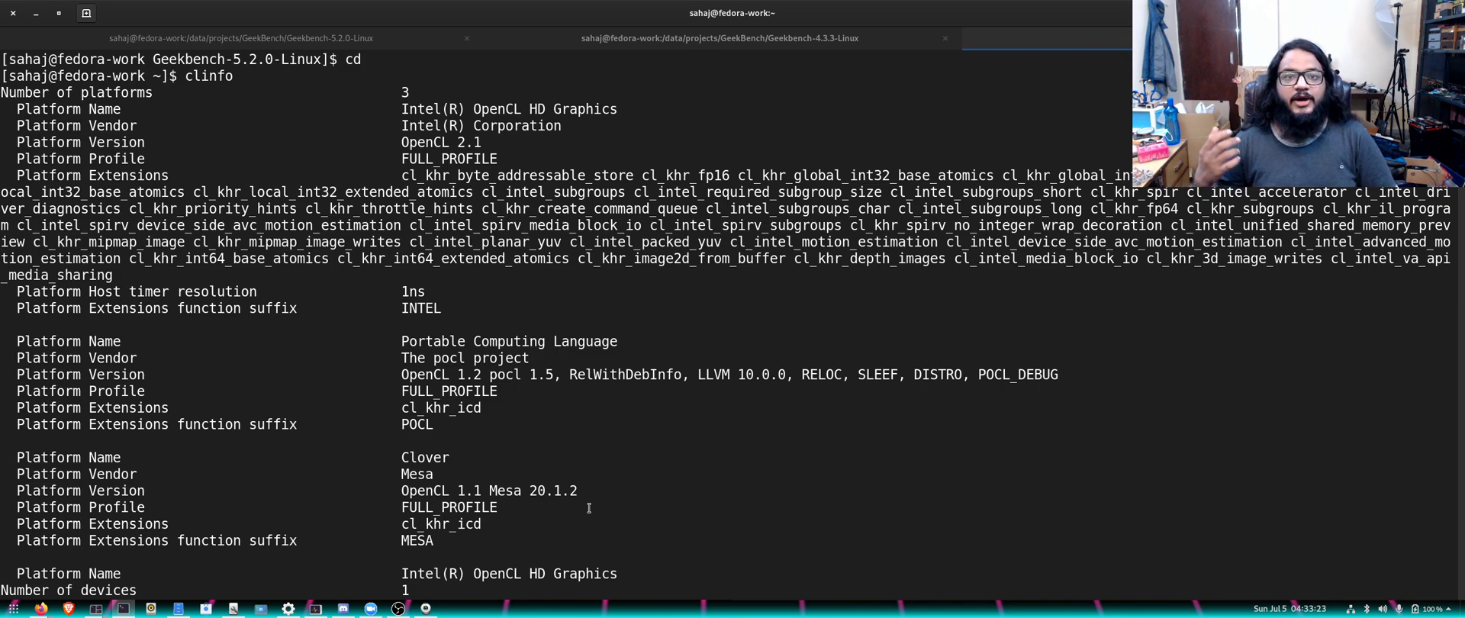
scroll(937, 311, down, 20)
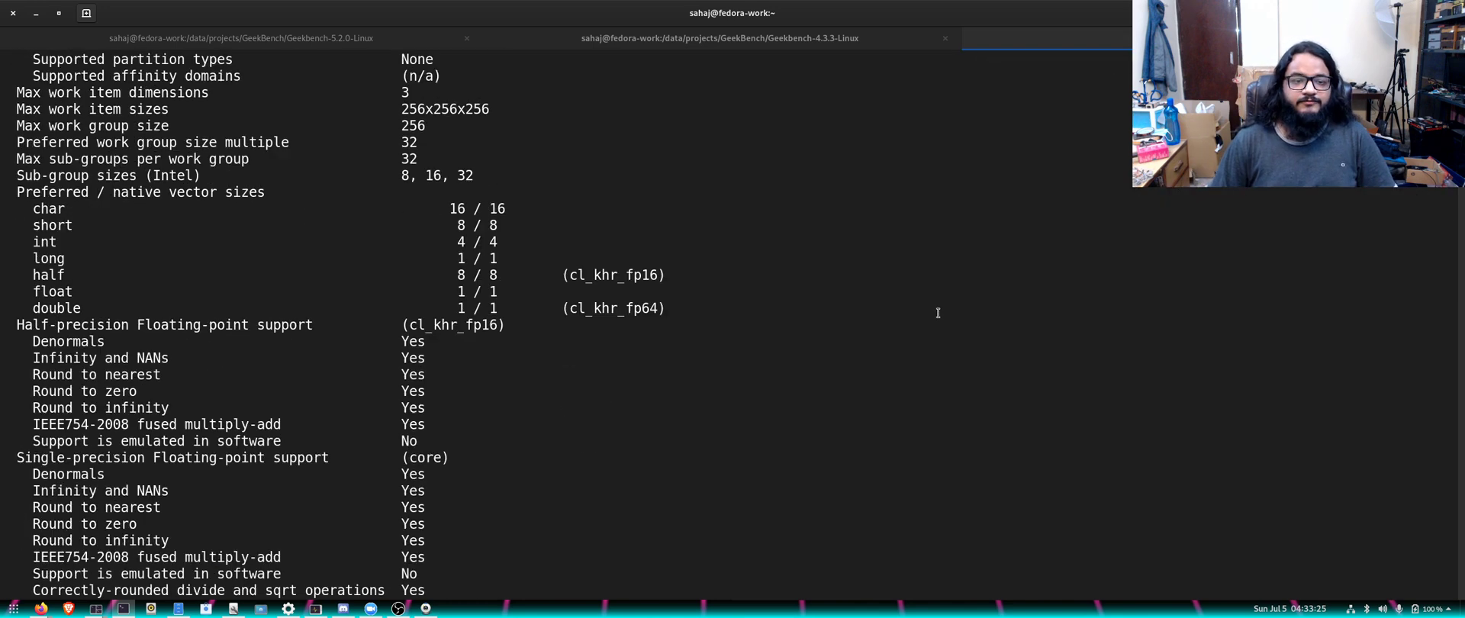
scroll(938, 313, down, 20)
scroll(937, 313, down, 15)
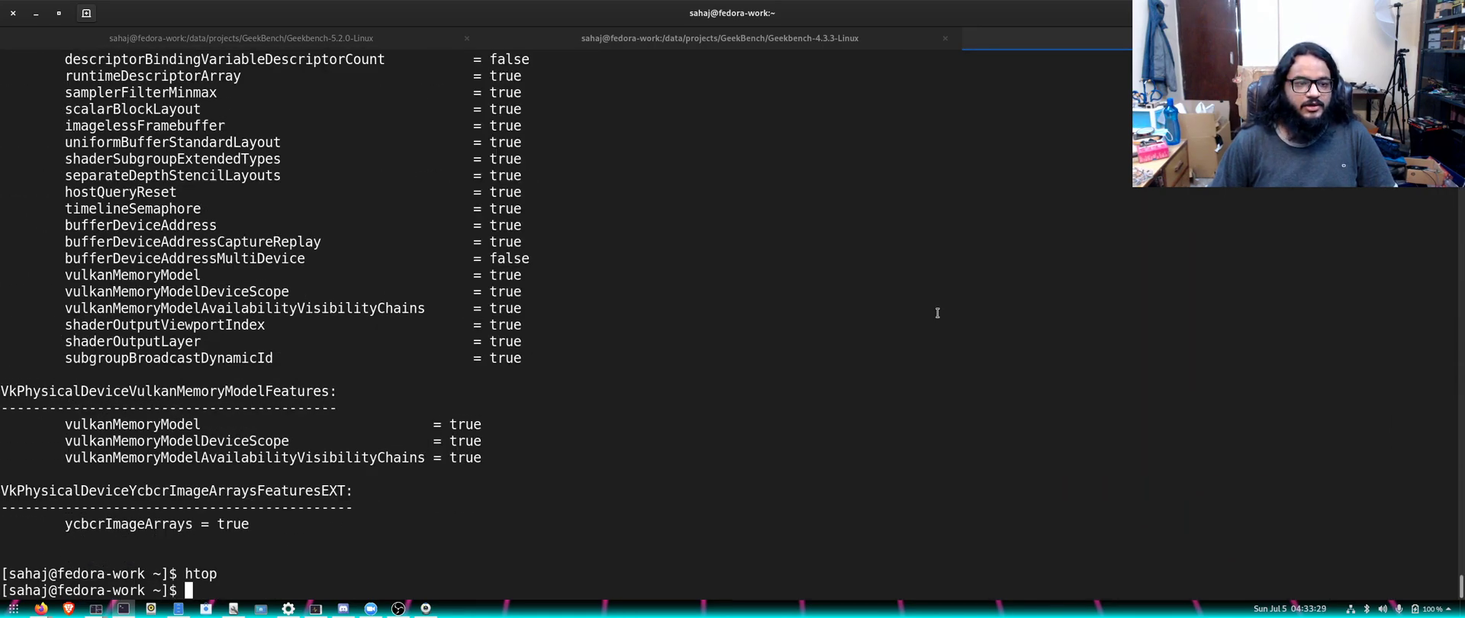